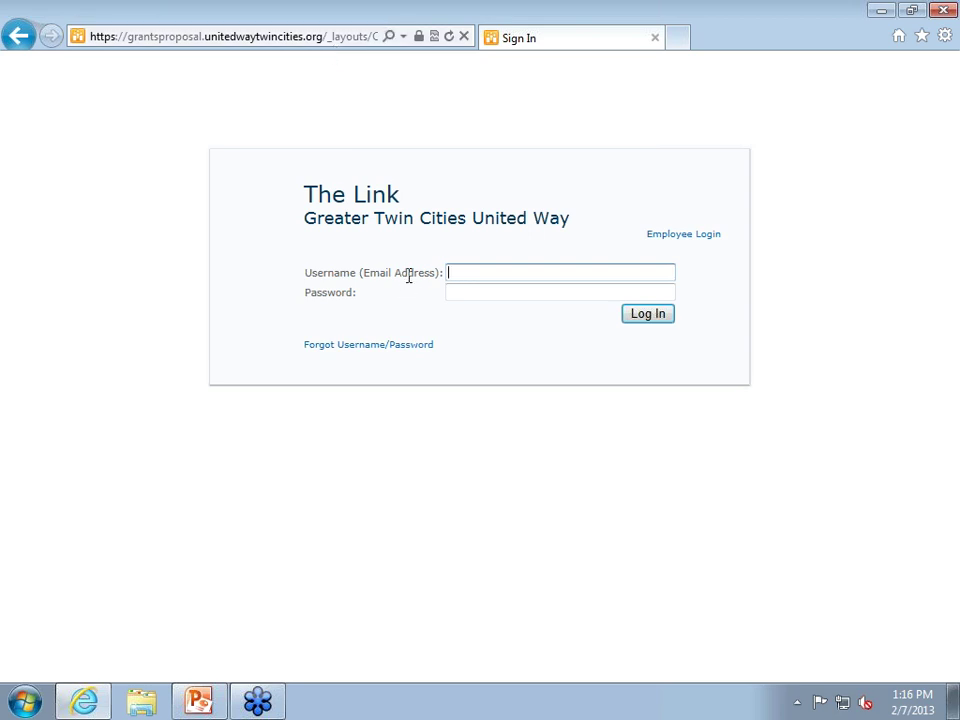
# Sign in to The Link with the agency's email address and account password, after briefly visiting password recovery.
pyautogui.click(390, 346)
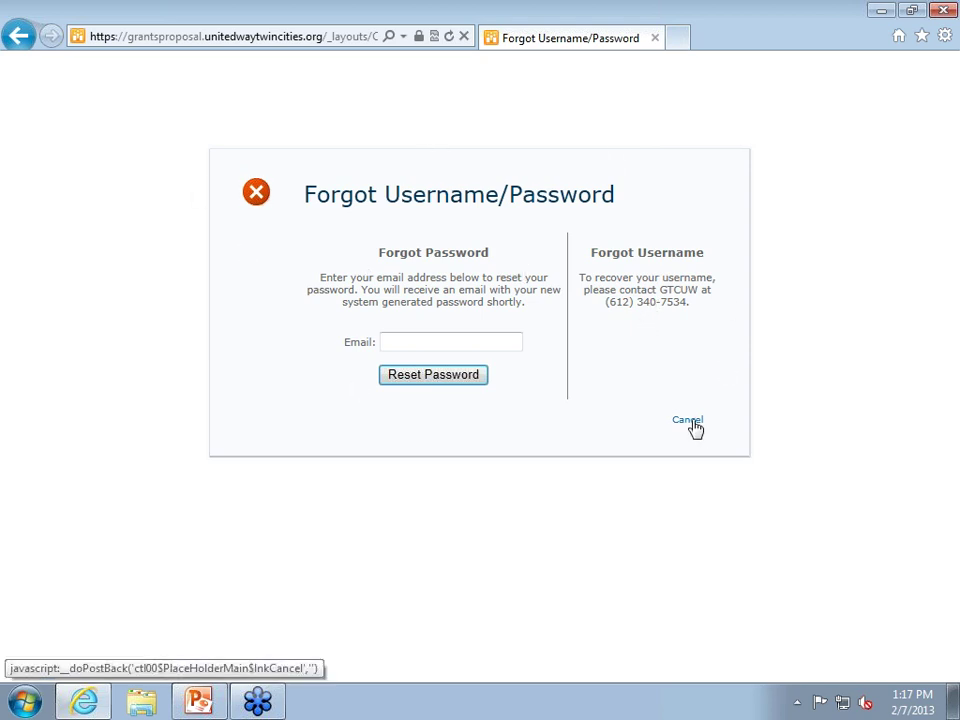
pyautogui.click(691, 421)
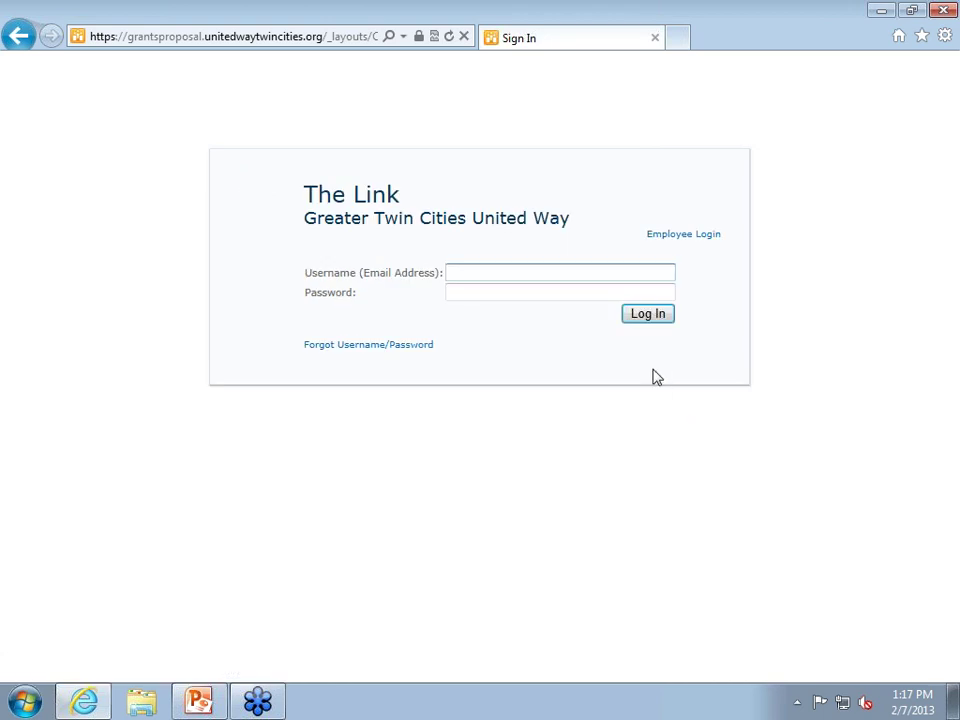
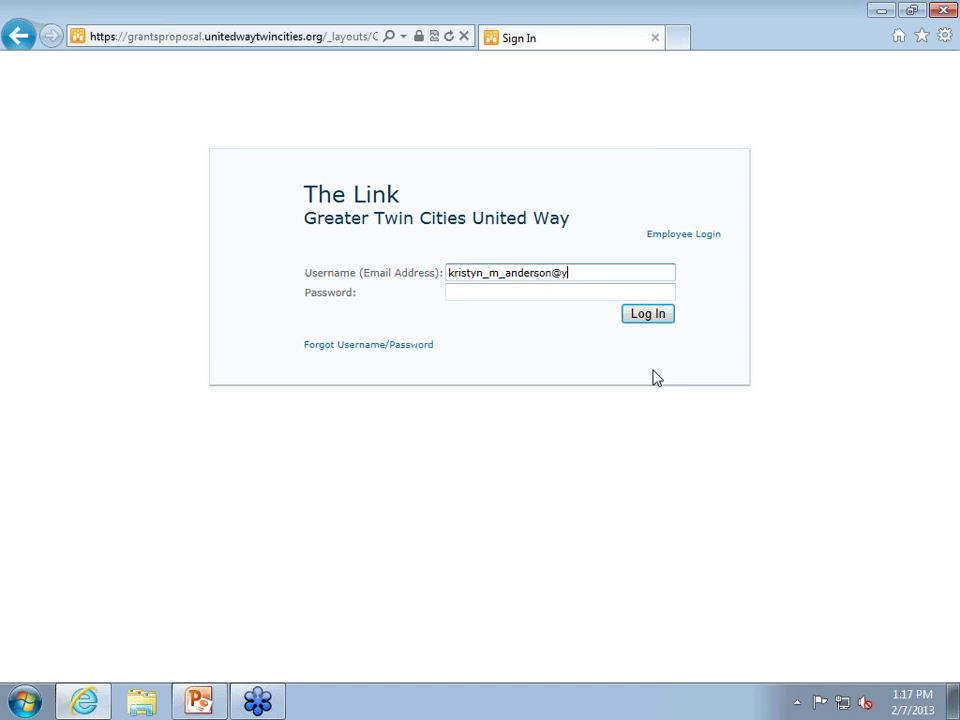
pyautogui.press('Tab')
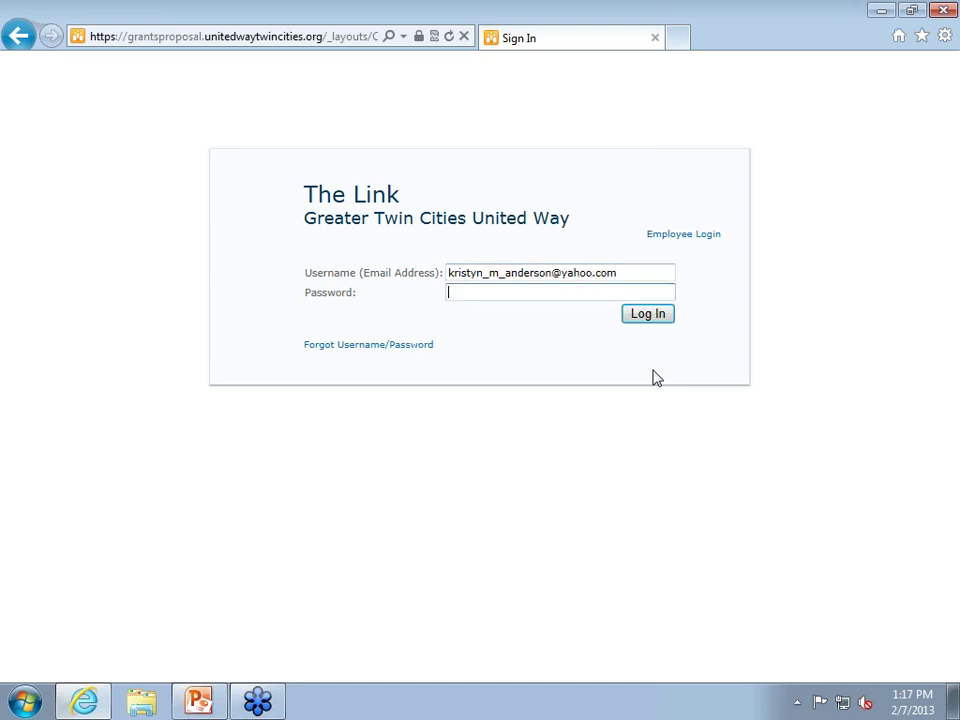
pyautogui.write('•••••••••')
pyautogui.click(666, 317)
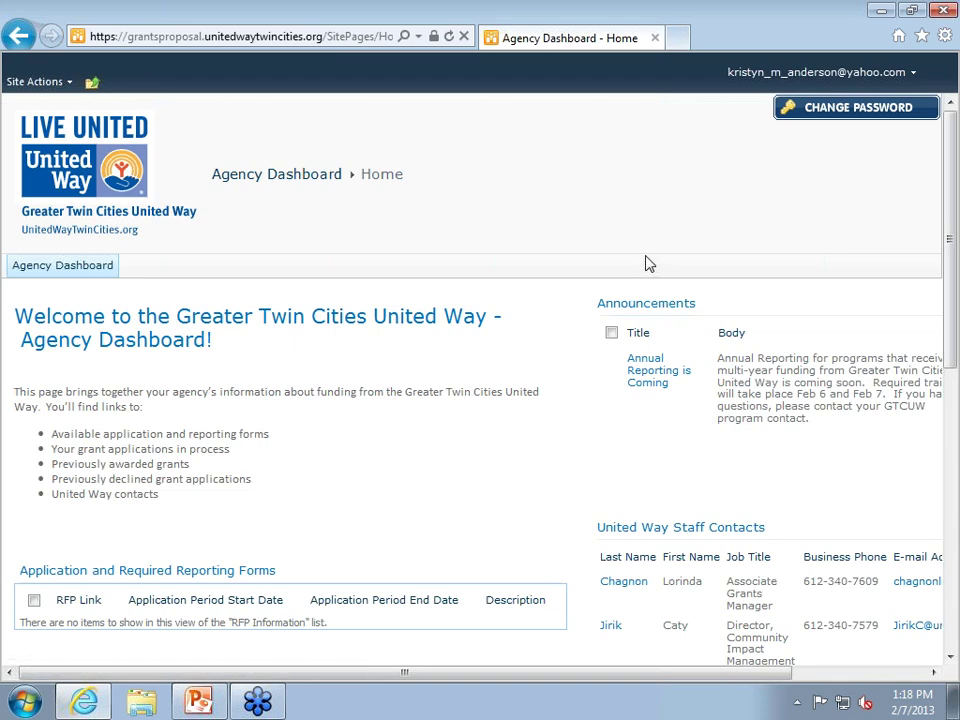
# Bring up the Change Password form from the top right of the Agency Dashboard.
pyautogui.scroll(-3, 647, 264)
pyautogui.scroll(3, 647, 264)
pyautogui.click(829, 117)
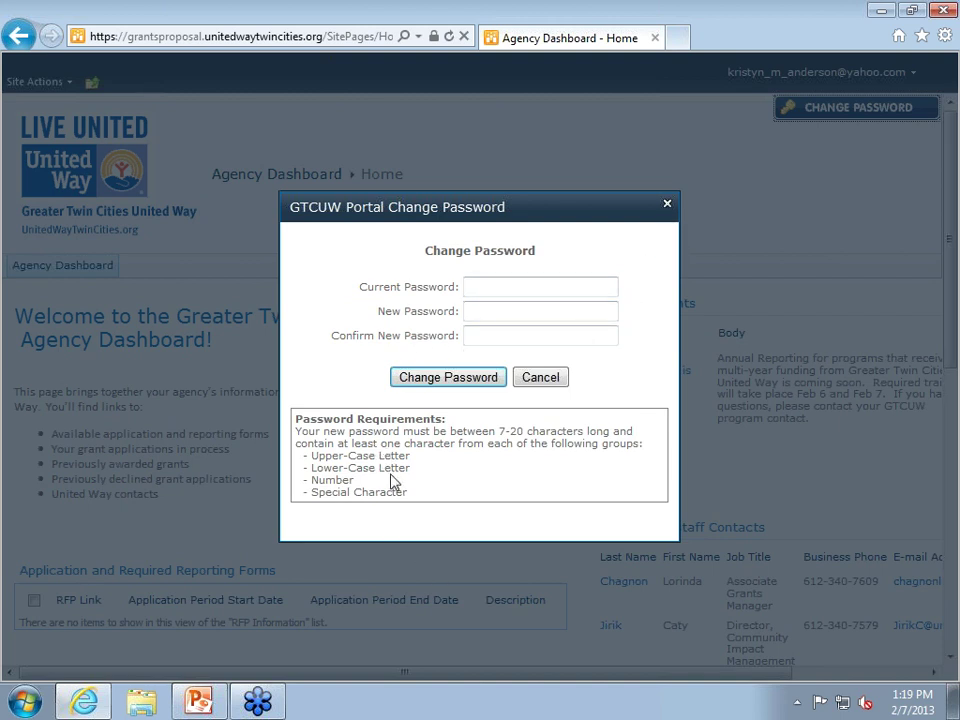
# Dismiss the Change Password dialog without changing the password.
pyautogui.click(668, 206)
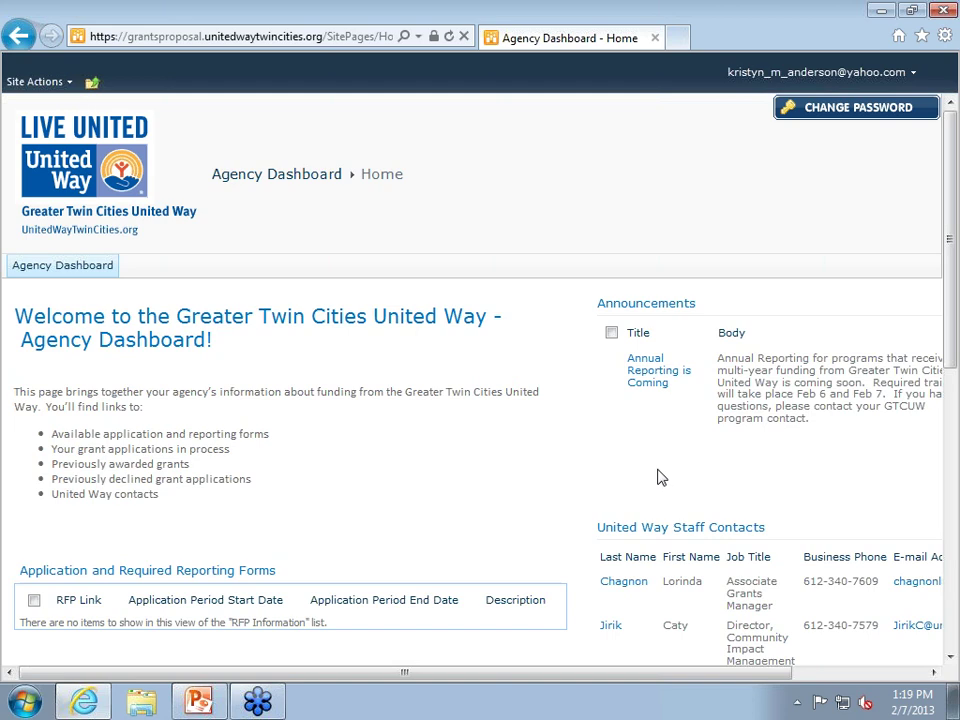
pyautogui.scroll(-3, 628, 488)
pyautogui.scroll(3, 477, 360)
pyautogui.scroll(-2, 480, 602)
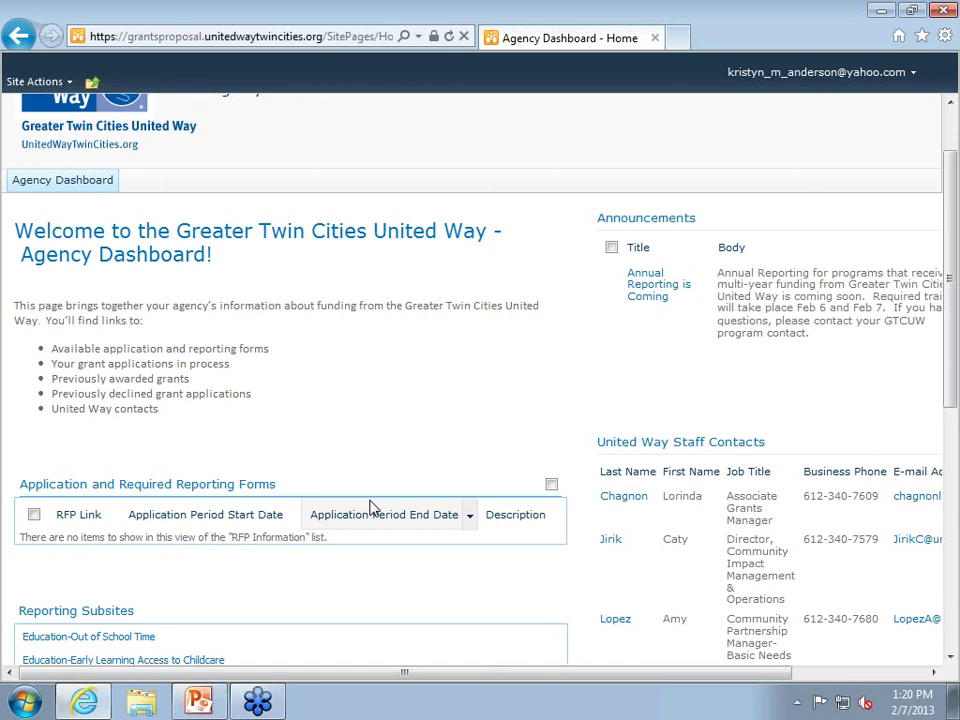
pyautogui.scroll(-3, 364, 471)
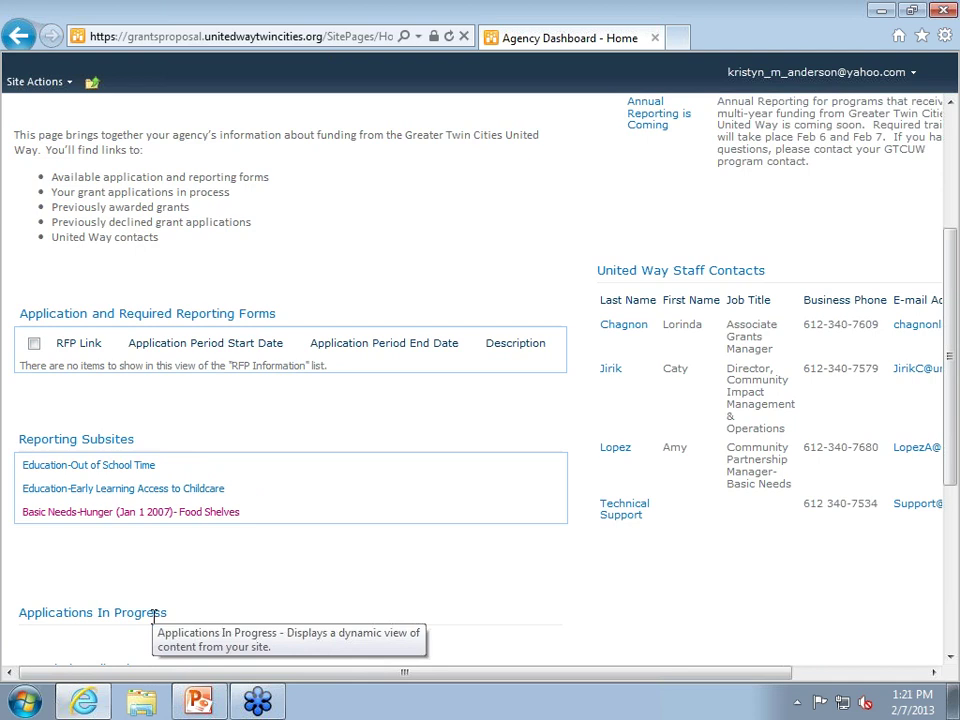
# Open the Basic Needs-Hunger (Jan 1 2007) Food Shelves subsite and look over its page.
pyautogui.click(213, 521)
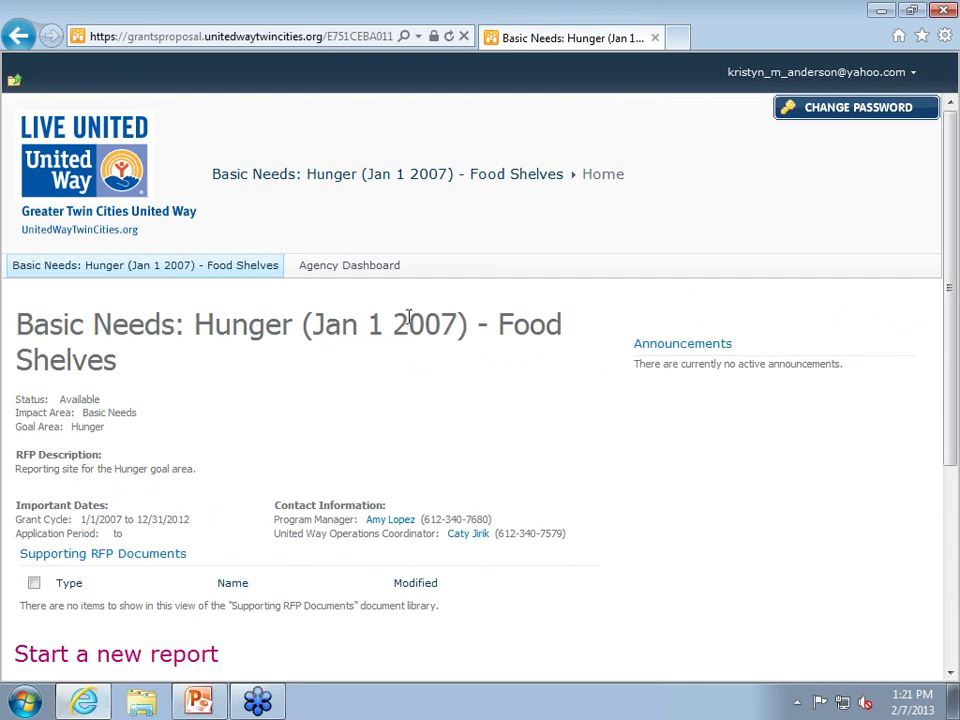
pyautogui.scroll(-3, 420, 305)
pyautogui.scroll(-3, 418, 308)
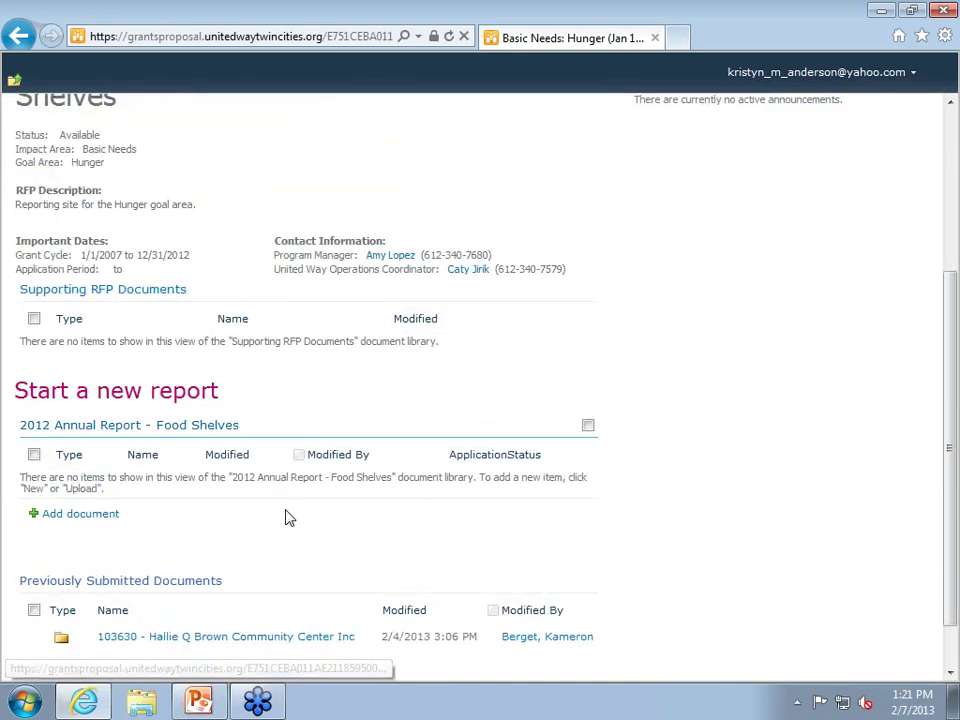
pyautogui.scroll(-2, 300, 540)
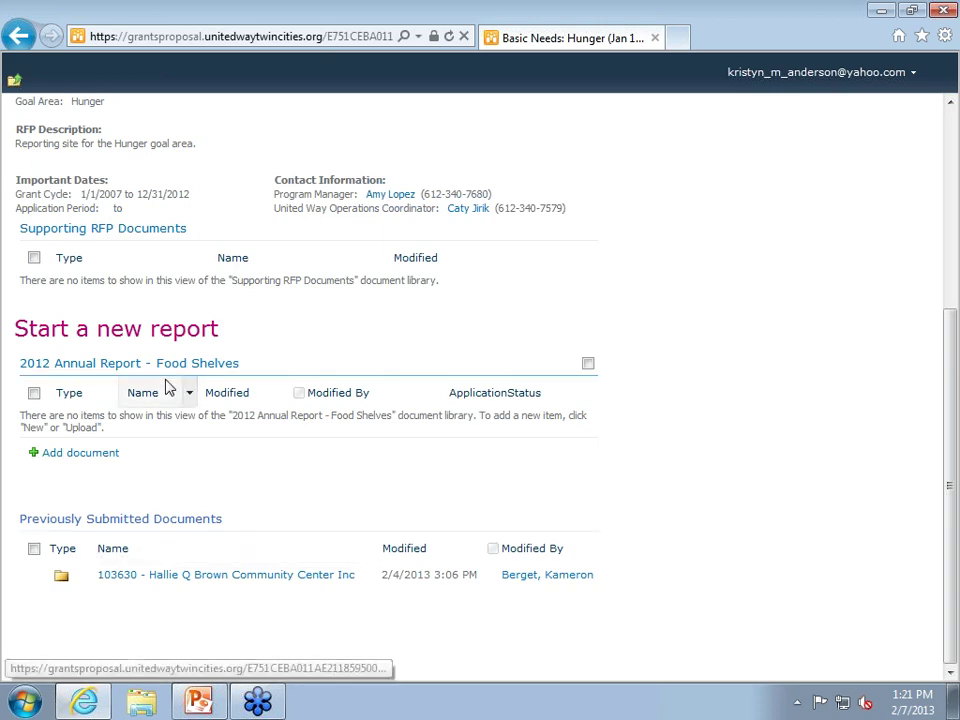
pyautogui.scroll(3, 175, 388)
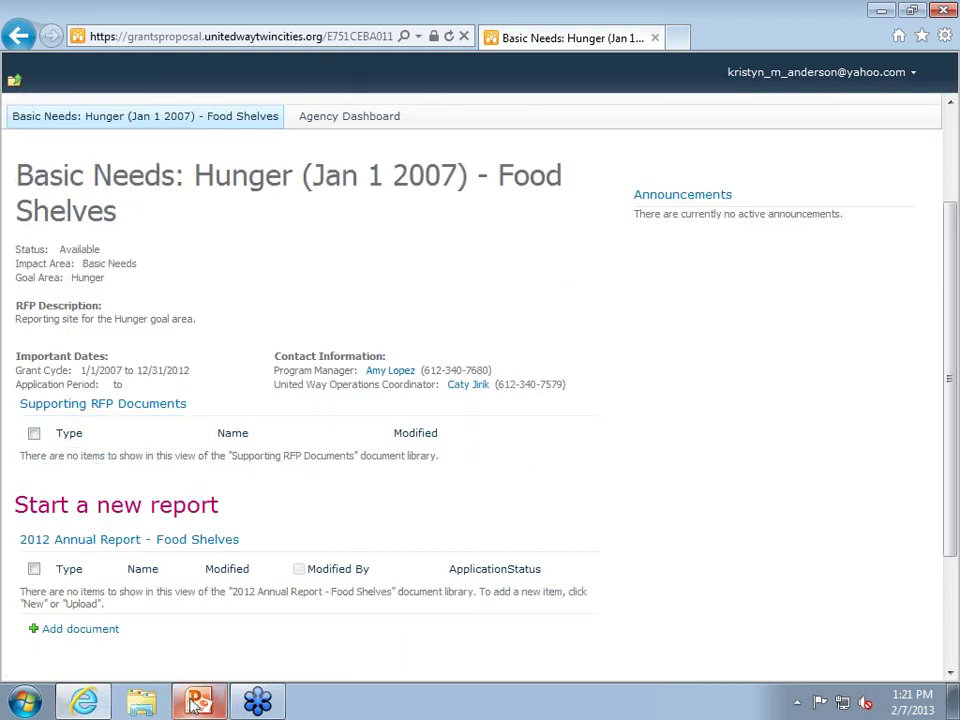
pyautogui.scroll(-3, 842, 549)
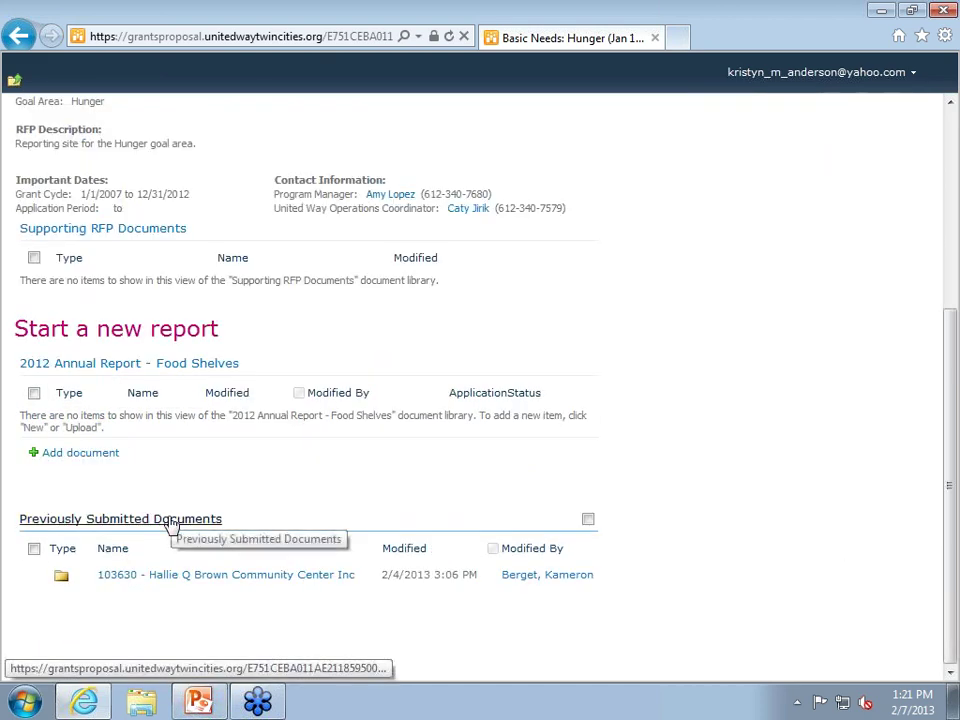
pyautogui.scroll(2, 180, 522)
pyautogui.scroll(1, 189, 452)
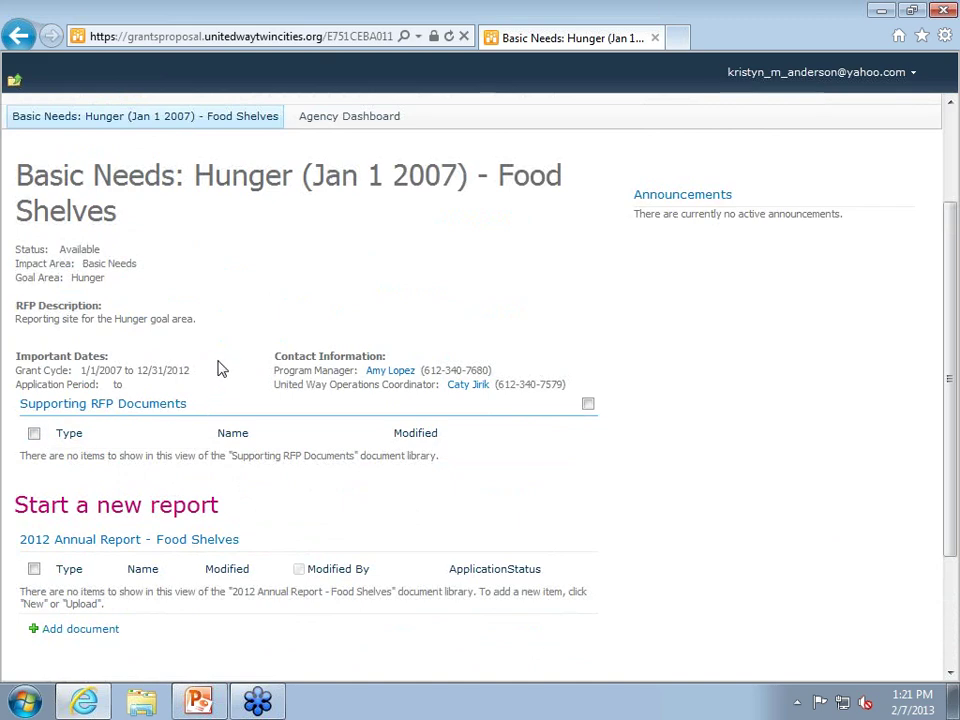
pyautogui.scroll(2, 705, 291)
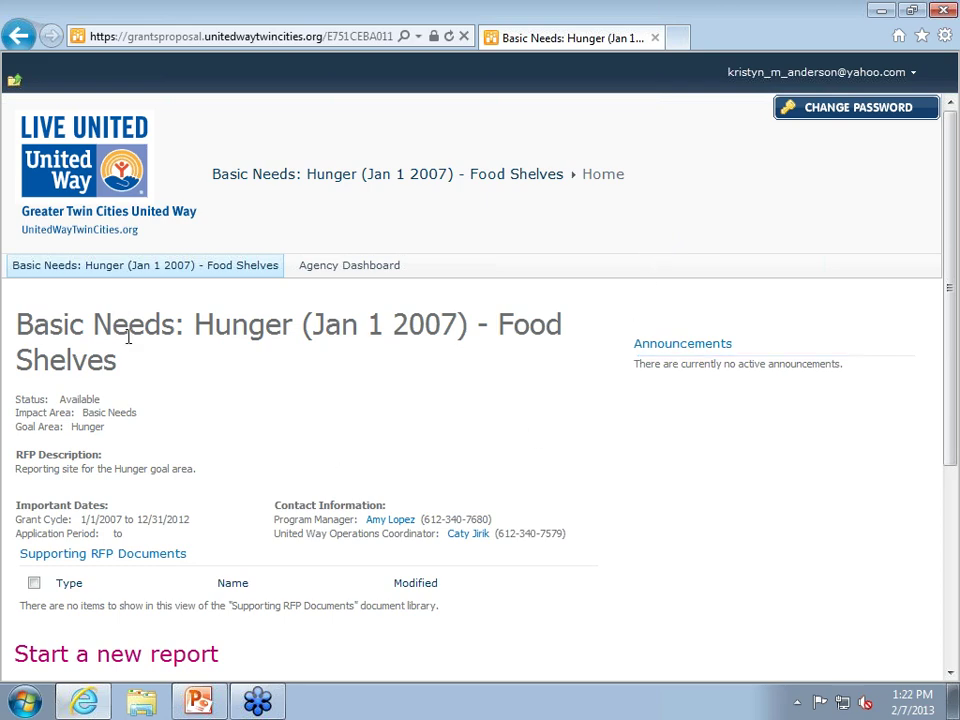
pyautogui.scroll(-5, 128, 338)
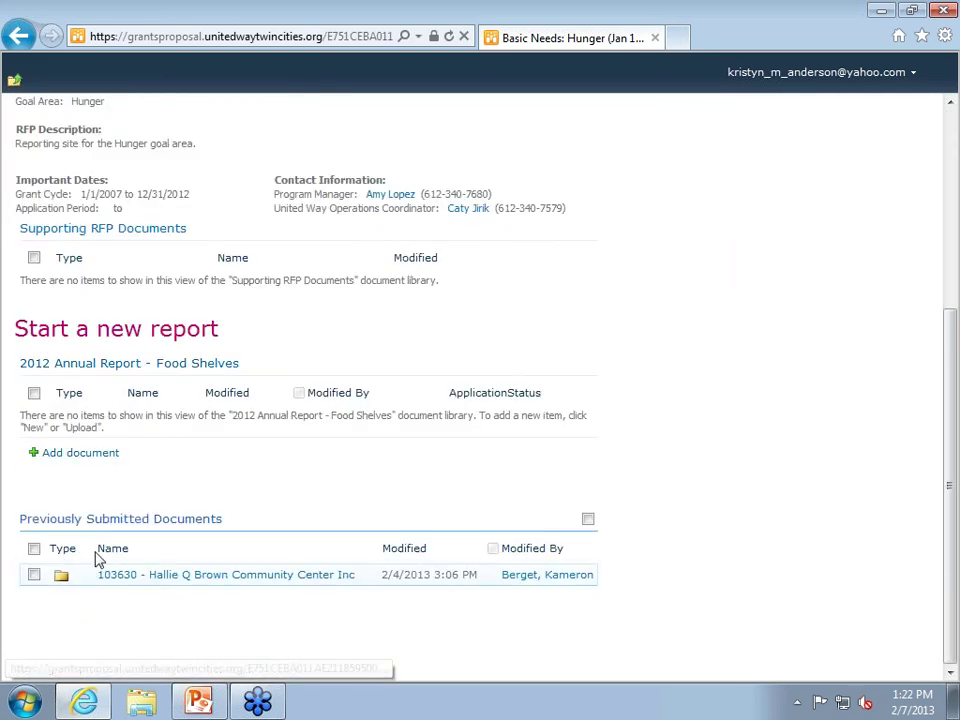
# Open the Food Shelves site's Previously Submitted Documents library.
pyautogui.click(113, 521)
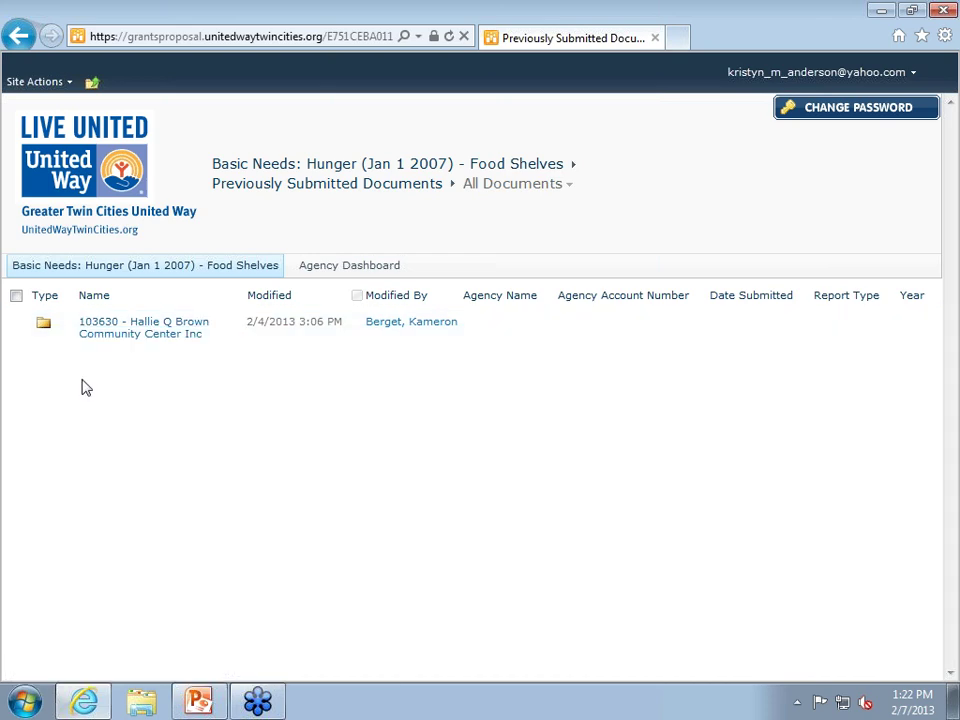
# Open the agency folder and view the first-row 2010 ANNUAL REPORT - REVISED Demographics document.
pyautogui.click(45, 327)
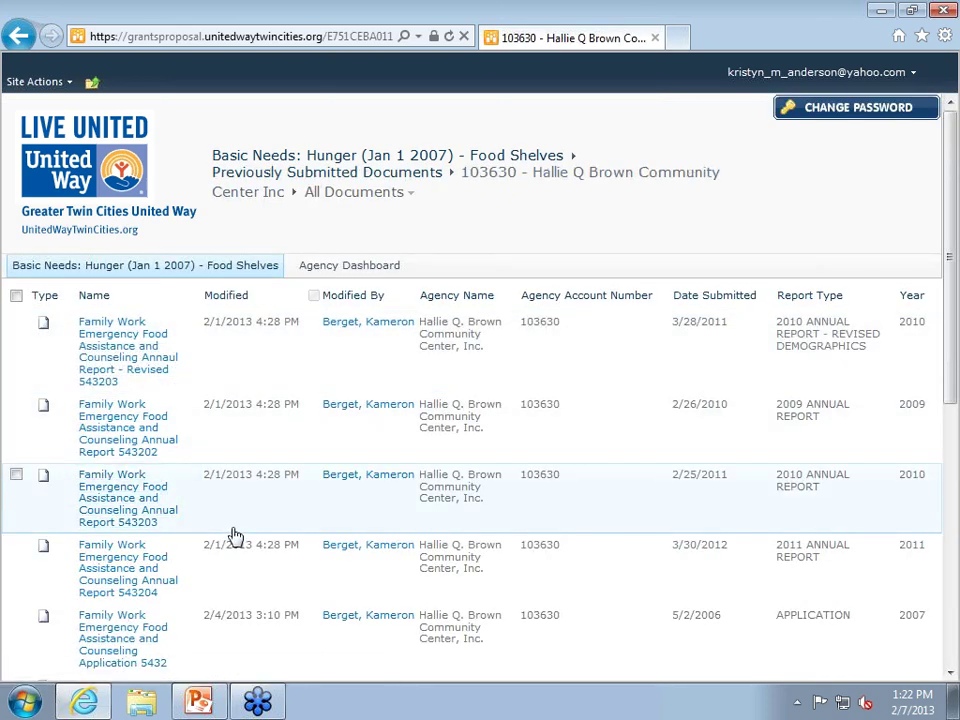
pyautogui.scroll(-5, 260, 537)
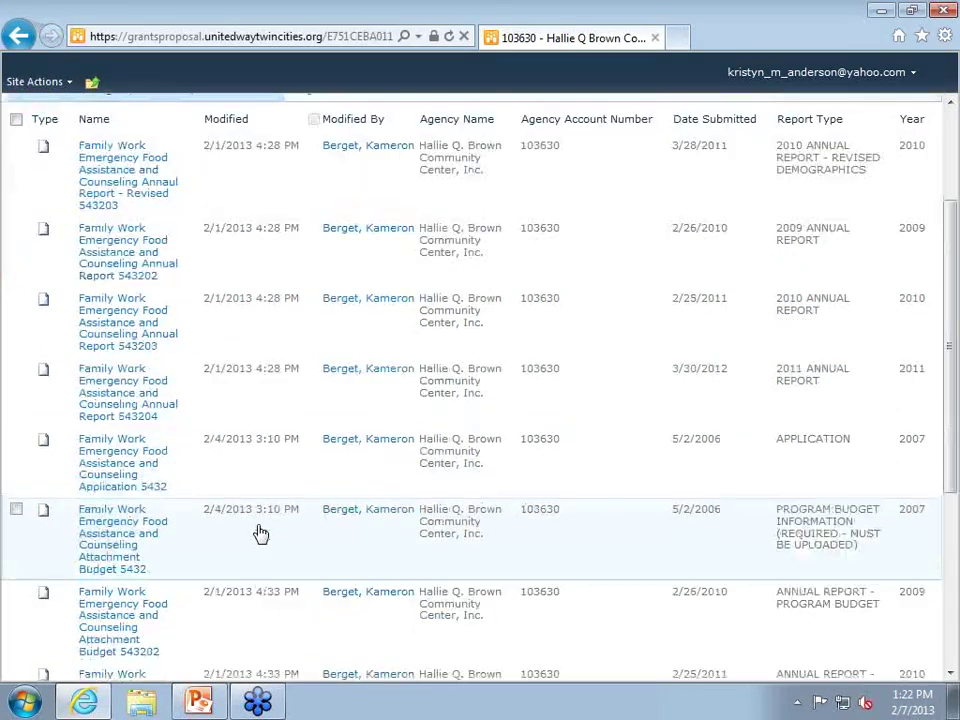
pyautogui.scroll(5, 250, 553)
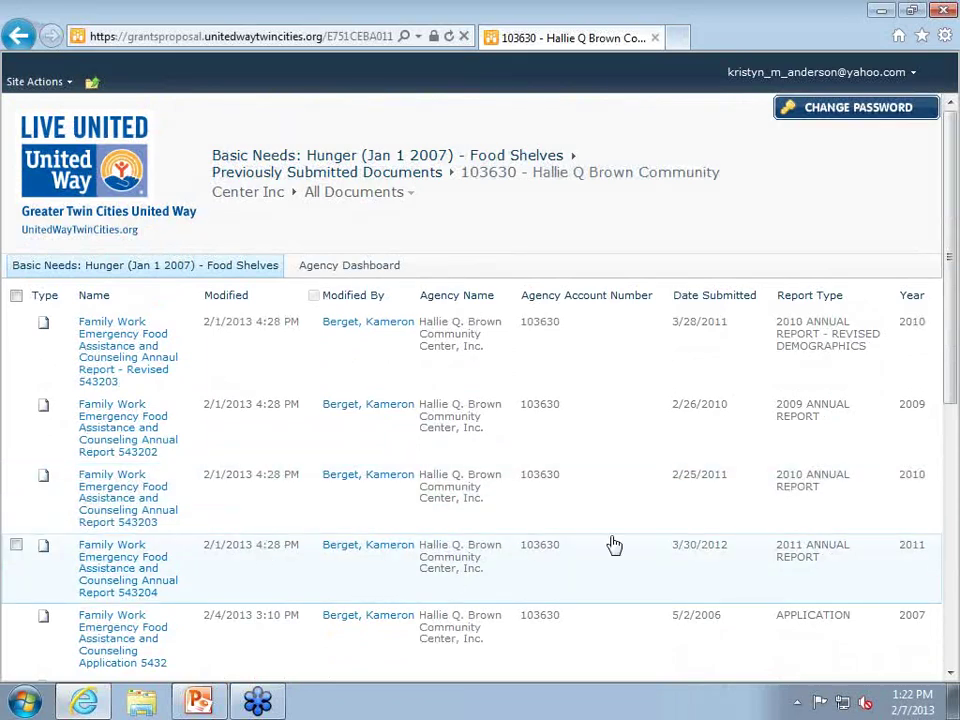
pyautogui.scroll(-1, 797, 474)
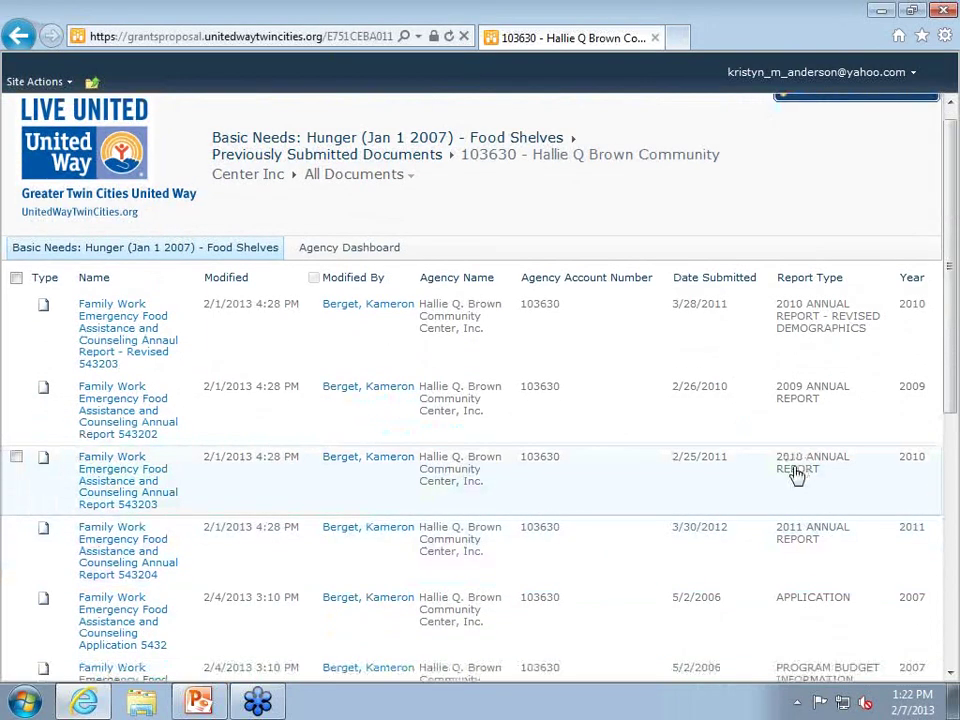
pyautogui.scroll(-3, 797, 474)
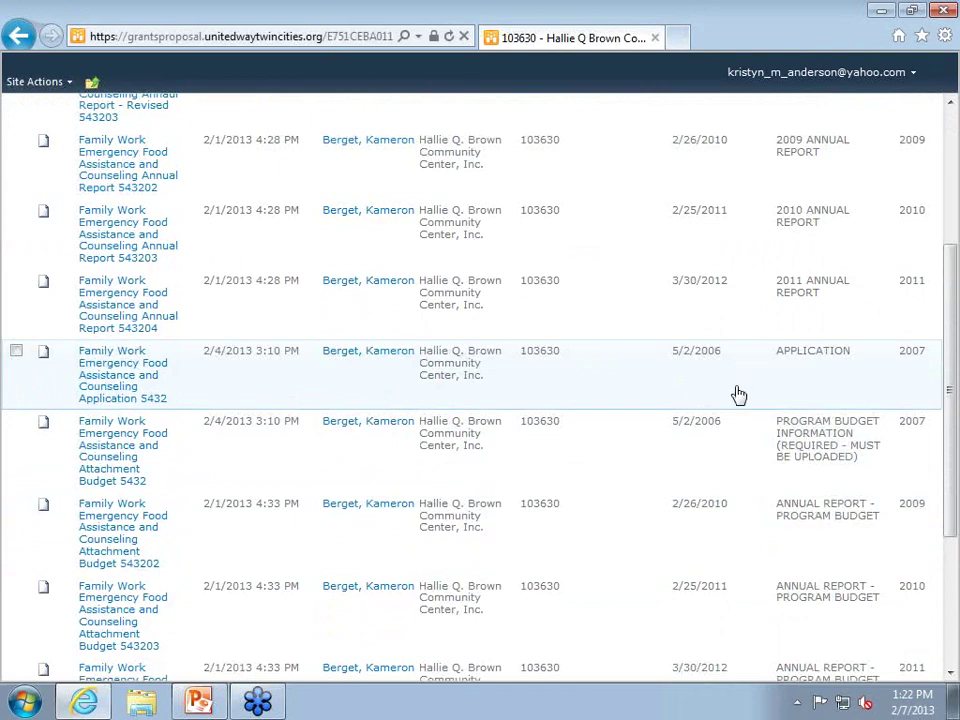
pyautogui.scroll(2, 739, 395)
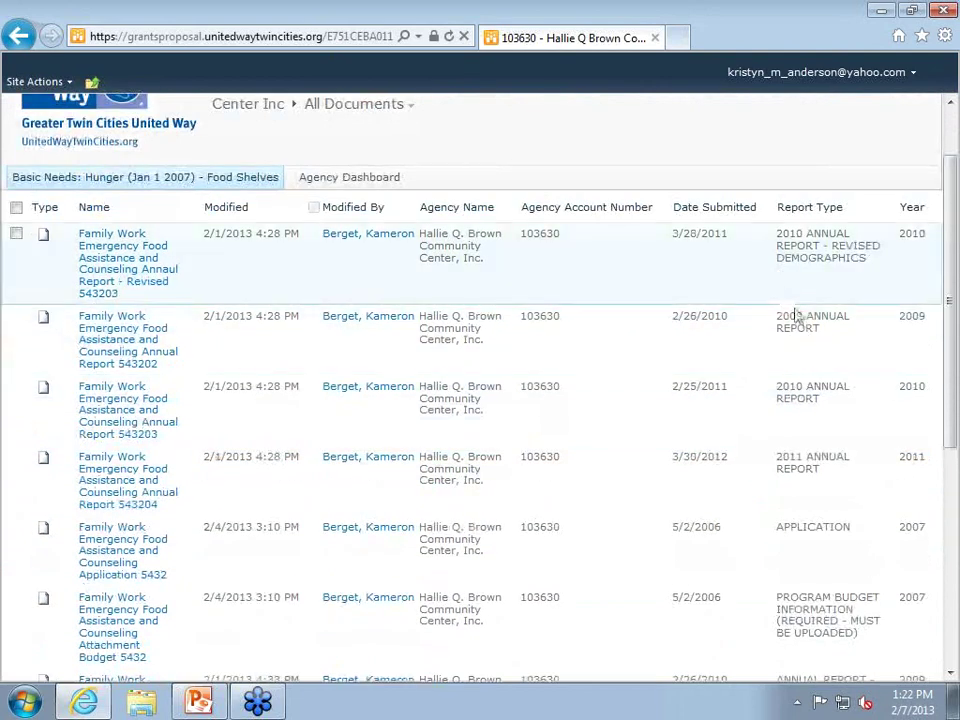
pyautogui.scroll(-5, 810, 333)
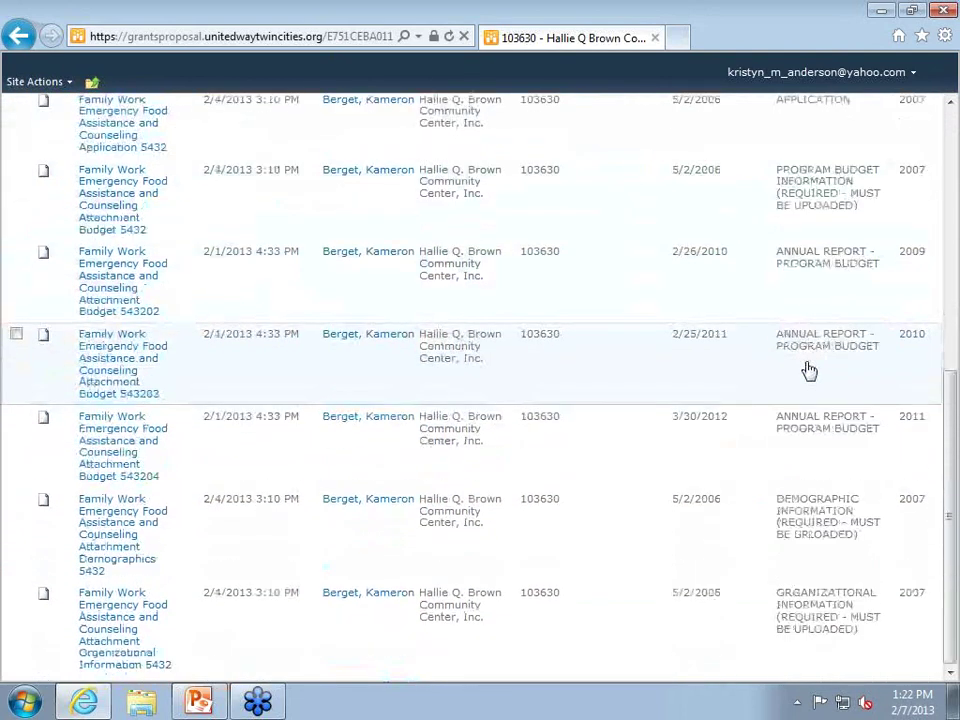
pyautogui.scroll(4, 810, 371)
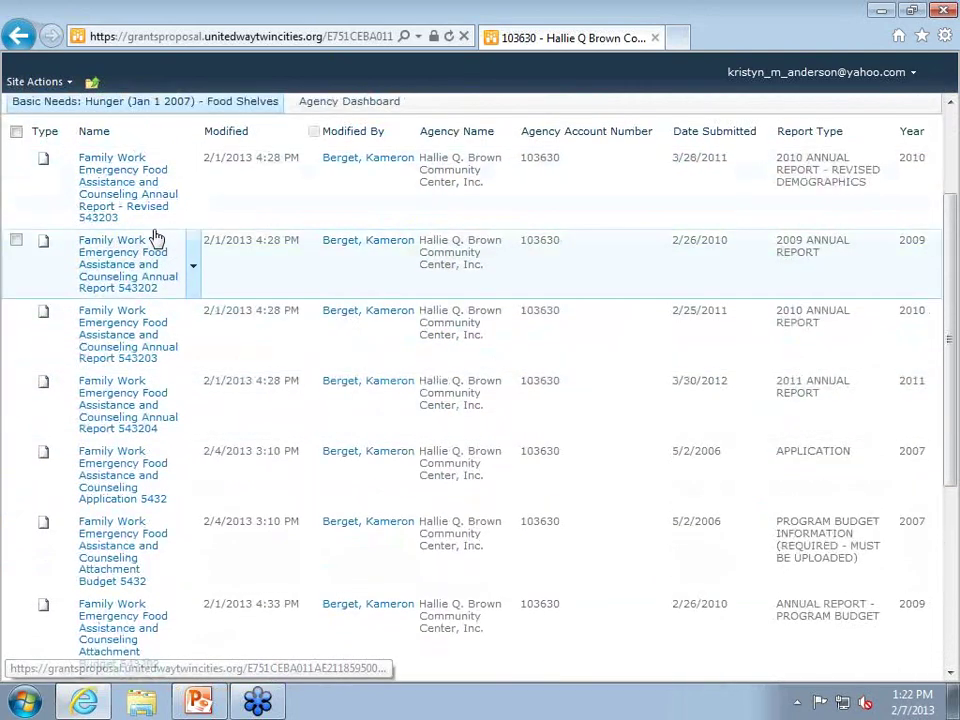
pyautogui.scroll(1, 130, 265)
pyautogui.click(113, 295)
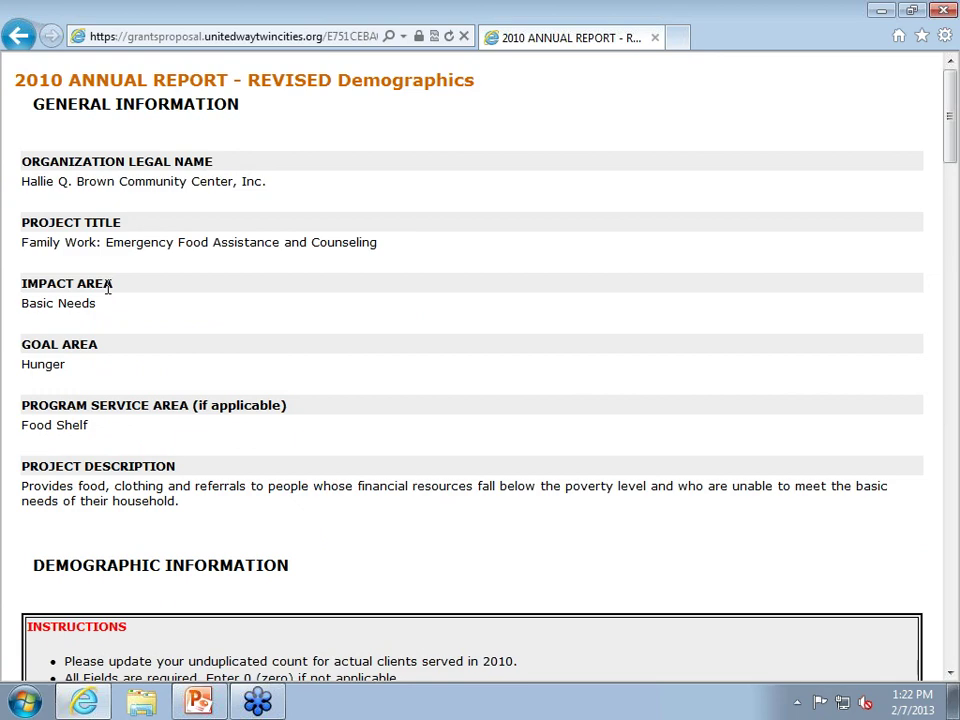
# Return to the agency folder's document list and look through its past reports.
pyautogui.click(18, 36)
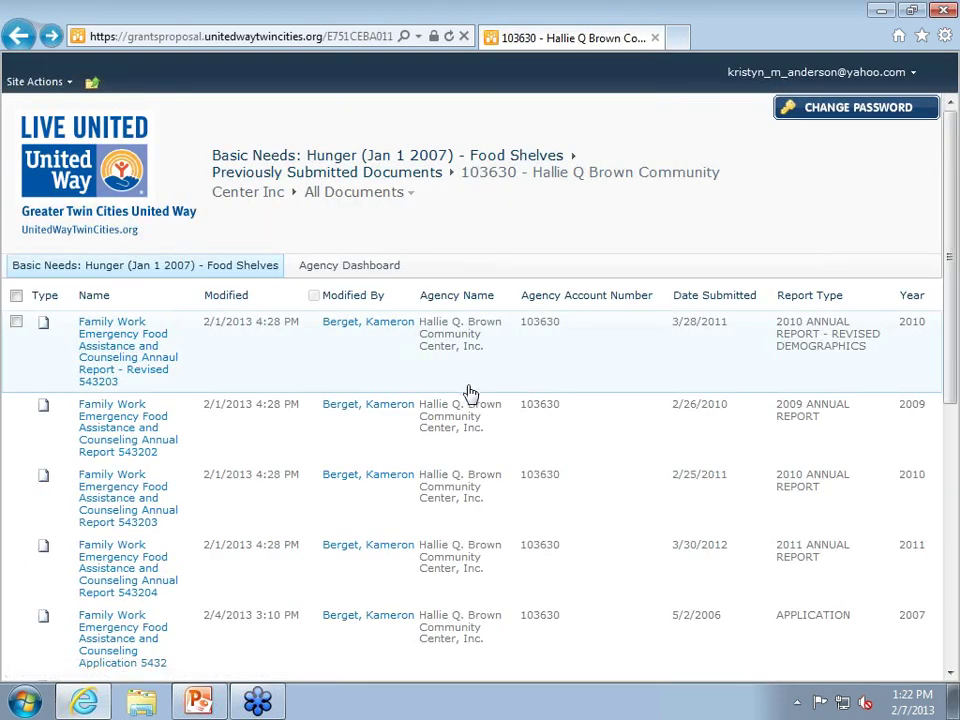
pyautogui.scroll(-5, 470, 400)
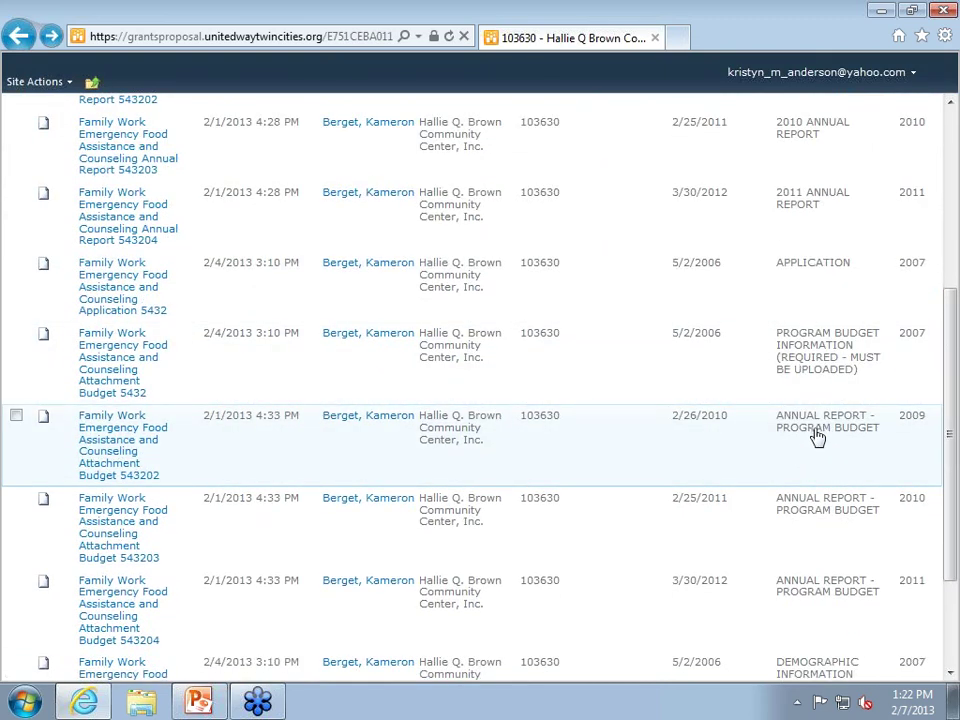
pyautogui.scroll(3, 810, 435)
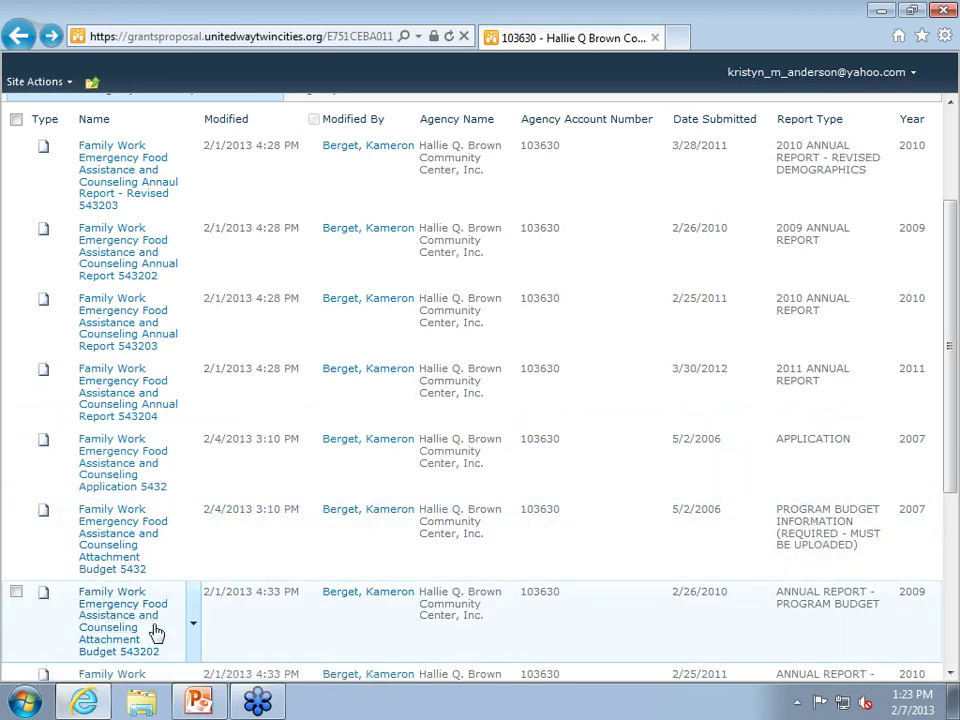
pyautogui.click(194, 630)
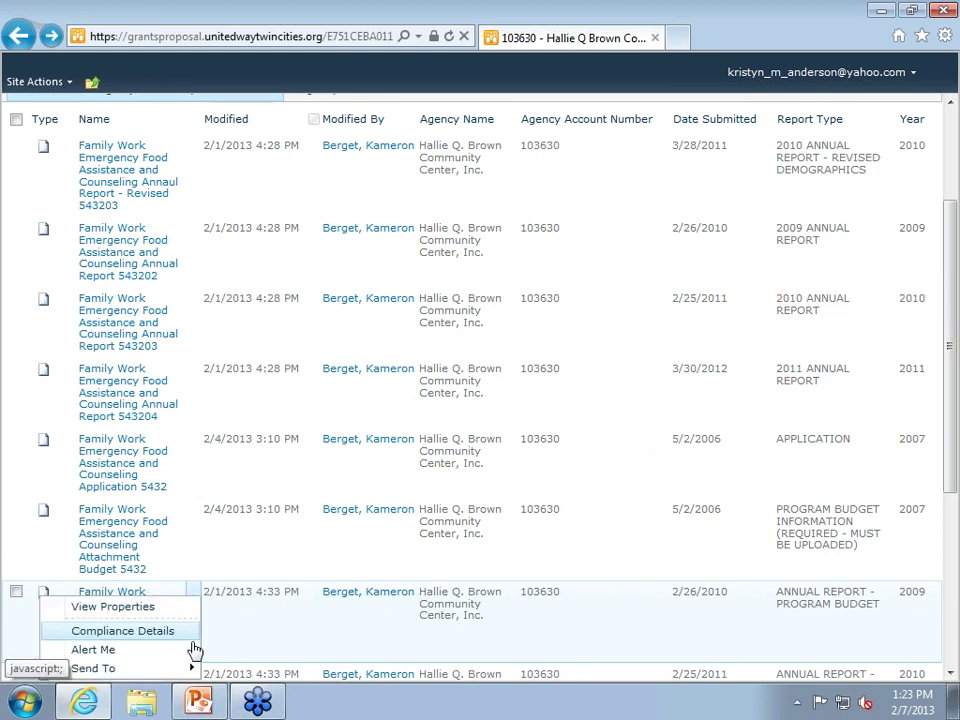
pyautogui.moveTo(195, 667)
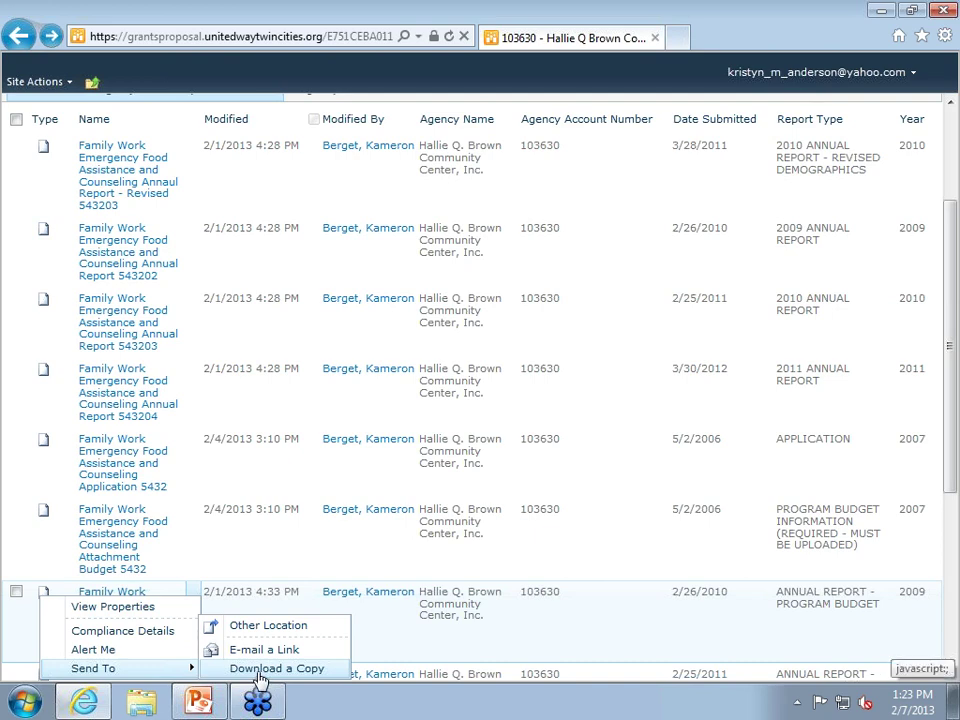
pyautogui.scroll(3, 195, 418)
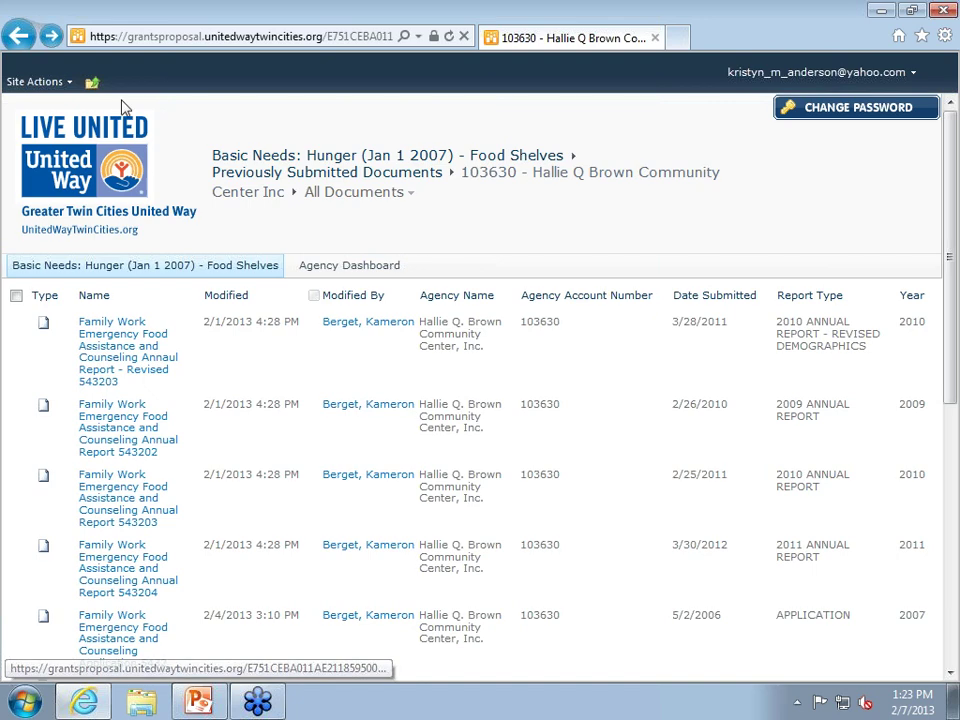
# Back up to the Agency Dashboard, then reopen the Food Shelves site and the agency's submissions folder.
pyautogui.click(18, 38)
pyautogui.click(18, 38)
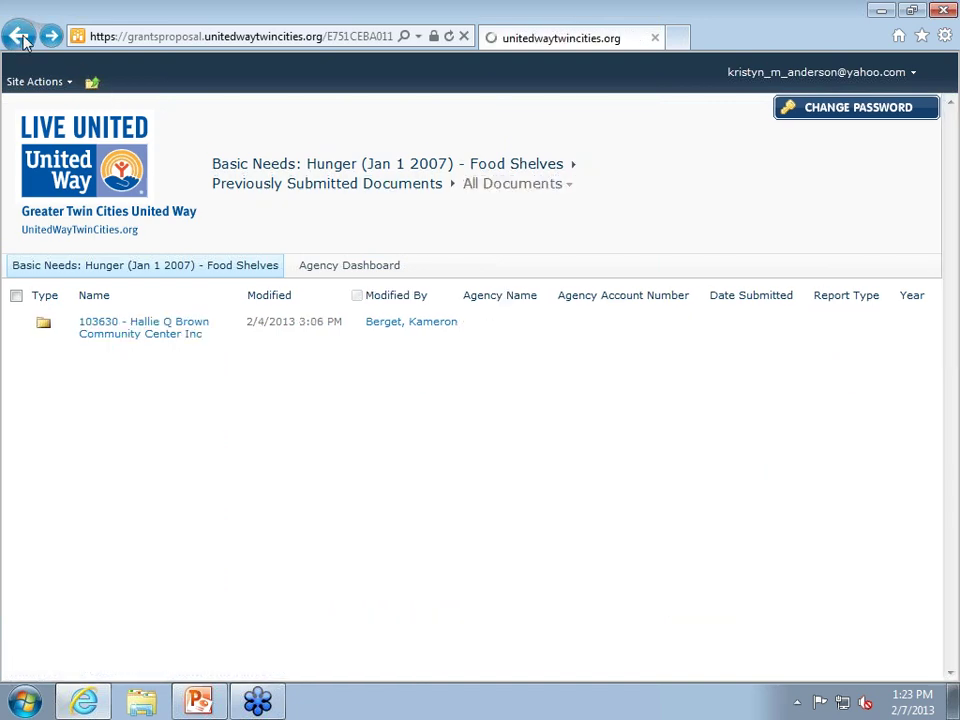
pyautogui.click(20, 38)
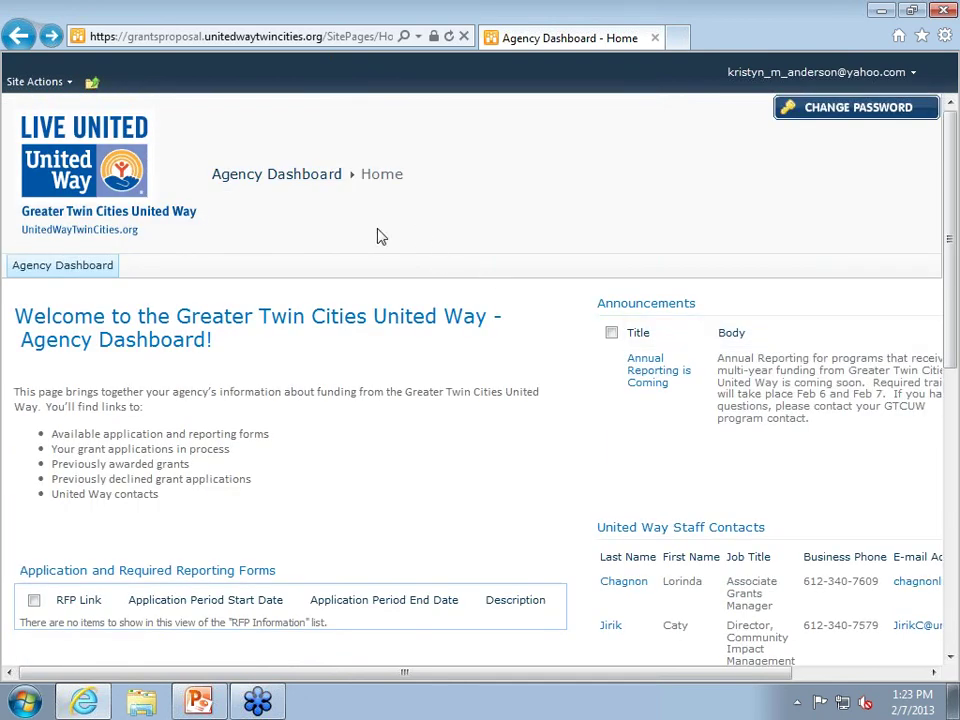
pyautogui.scroll(-4, 276, 208)
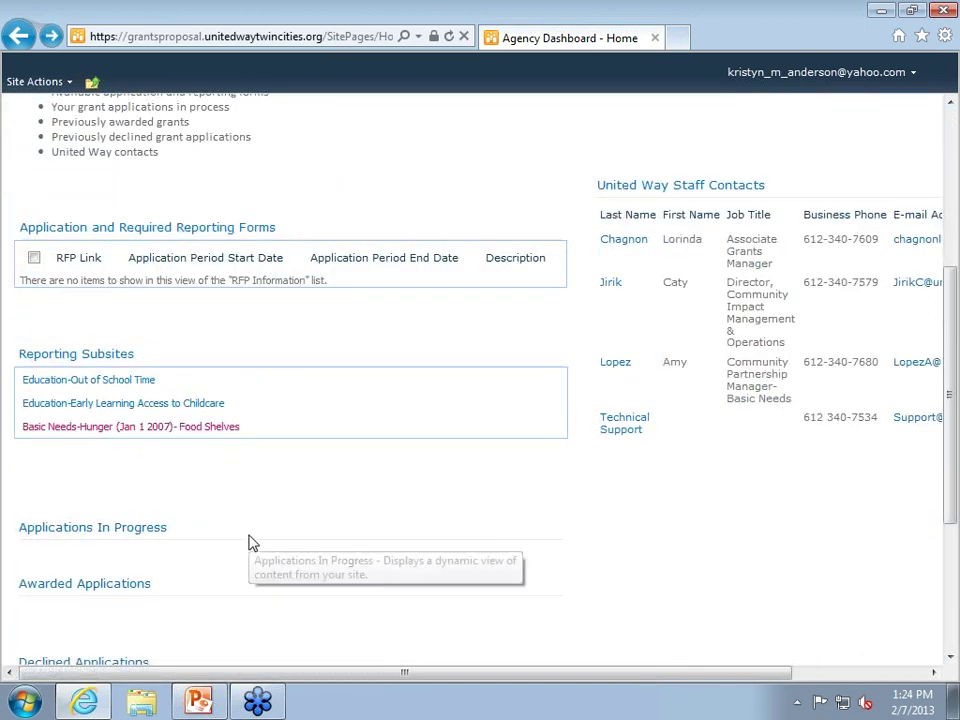
pyautogui.click(146, 428)
pyautogui.scroll(-3, 150, 440)
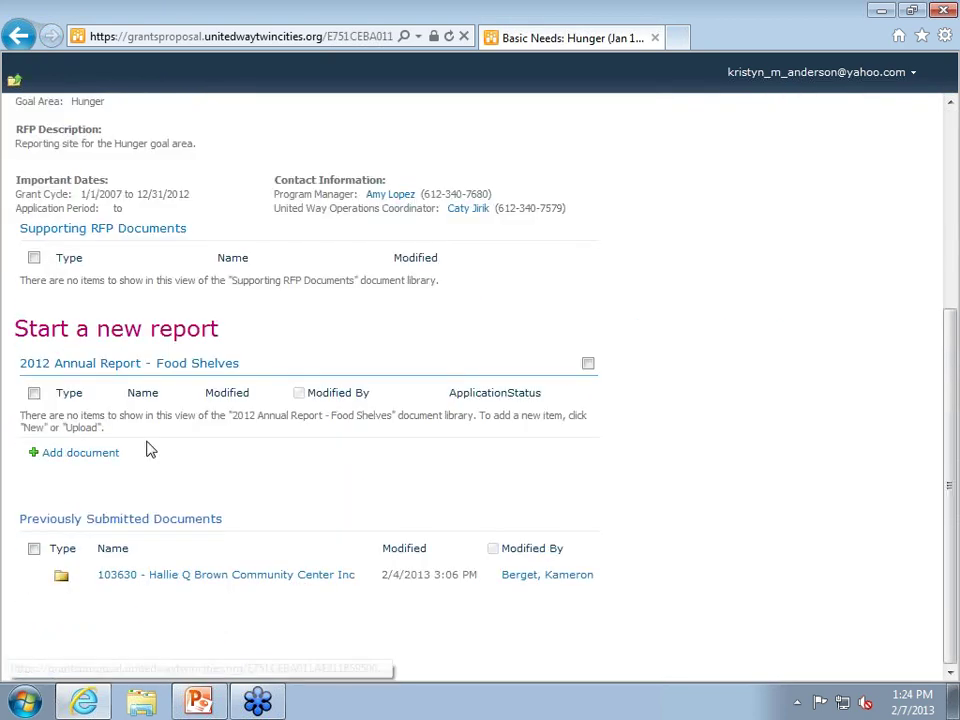
pyautogui.click(139, 522)
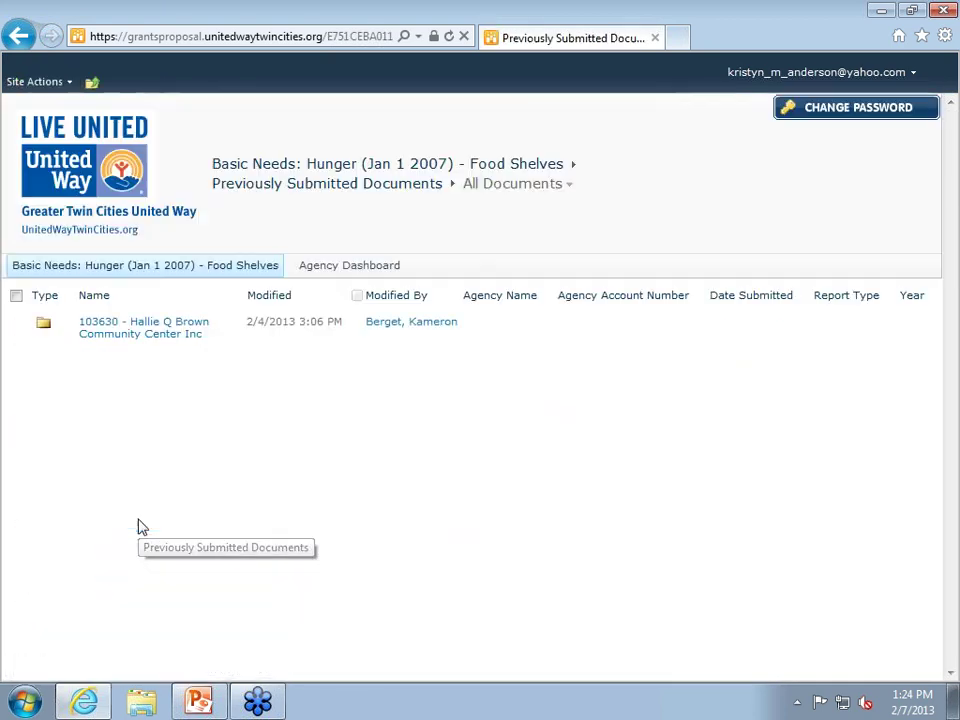
pyautogui.click(45, 332)
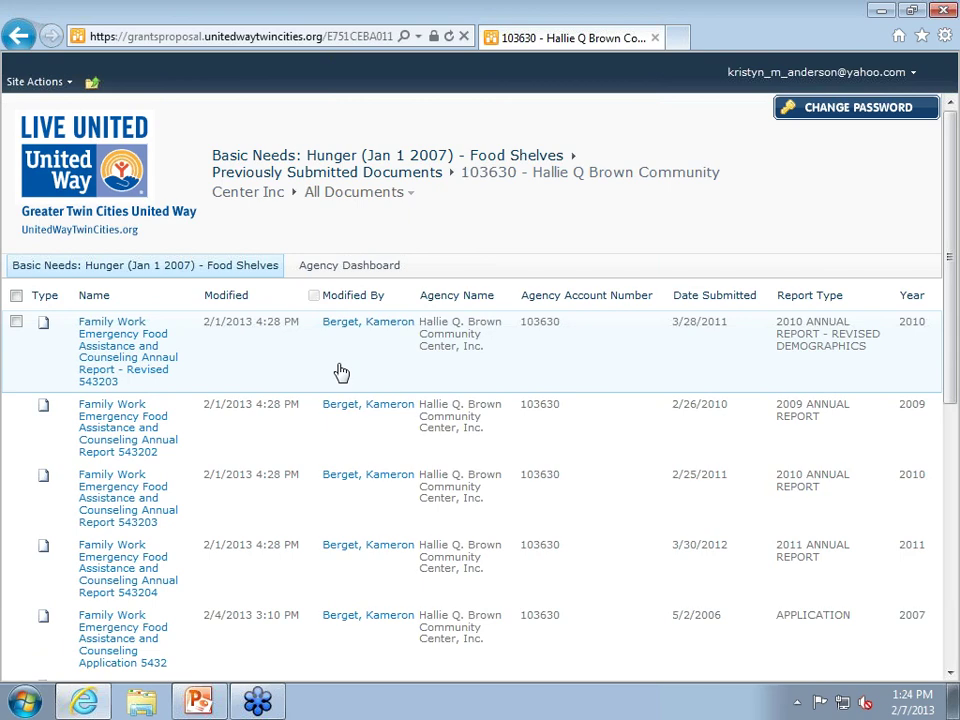
# Return to the dashboard and reopen the Basic Needs-Hunger Food Shelves site to its empty 2012 library.
pyautogui.click(18, 37)
pyautogui.click(18, 37)
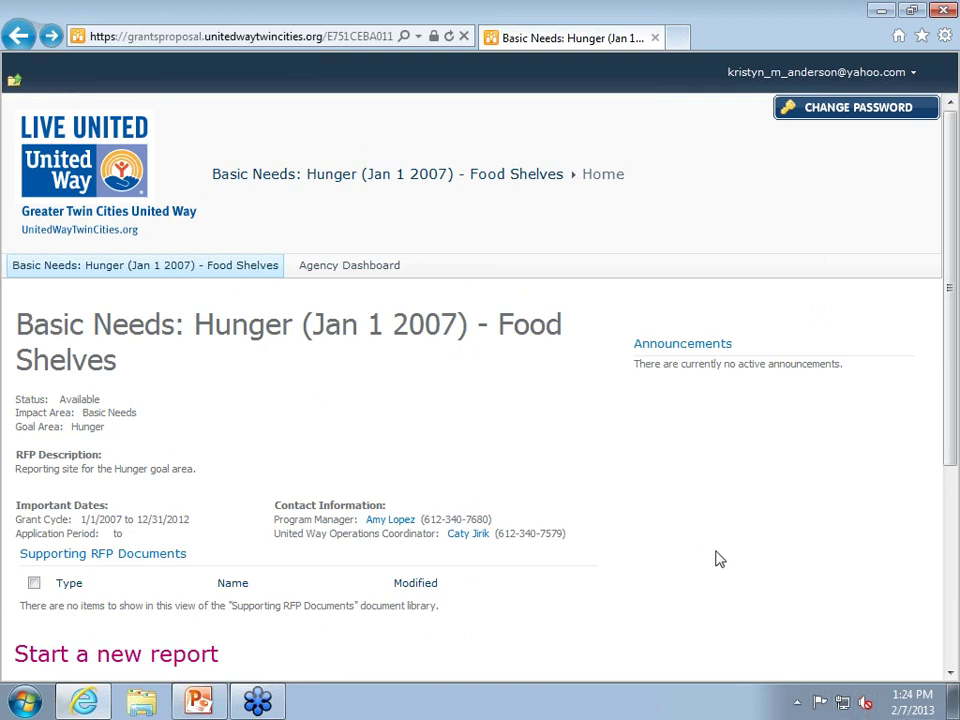
pyautogui.click(22, 36)
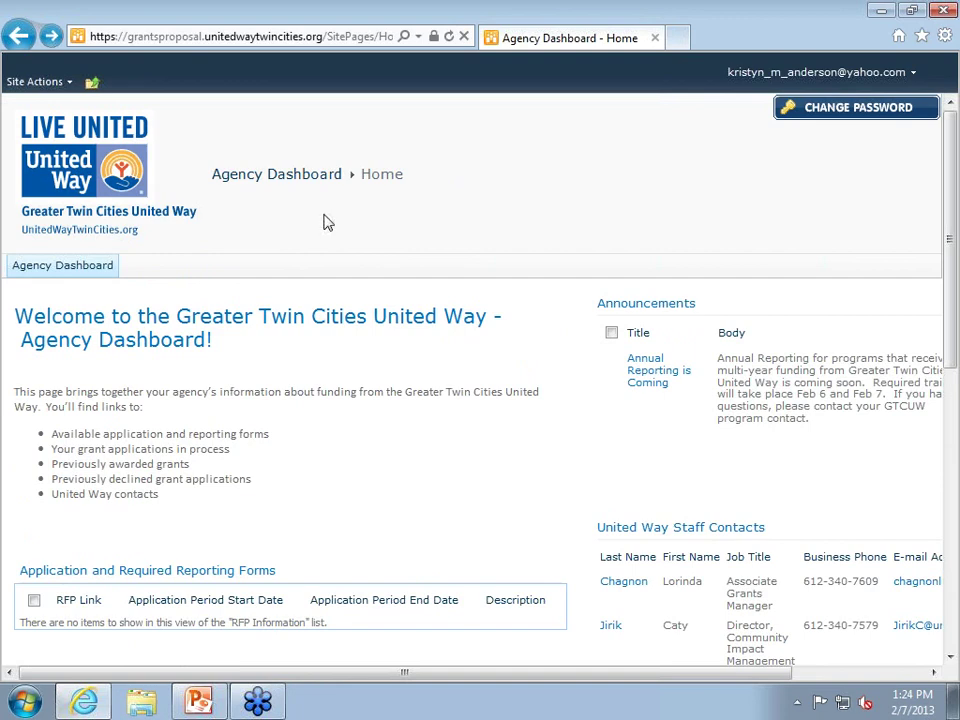
pyautogui.scroll(-1, 325, 222)
pyautogui.scroll(-4, 189, 516)
pyautogui.click(189, 516)
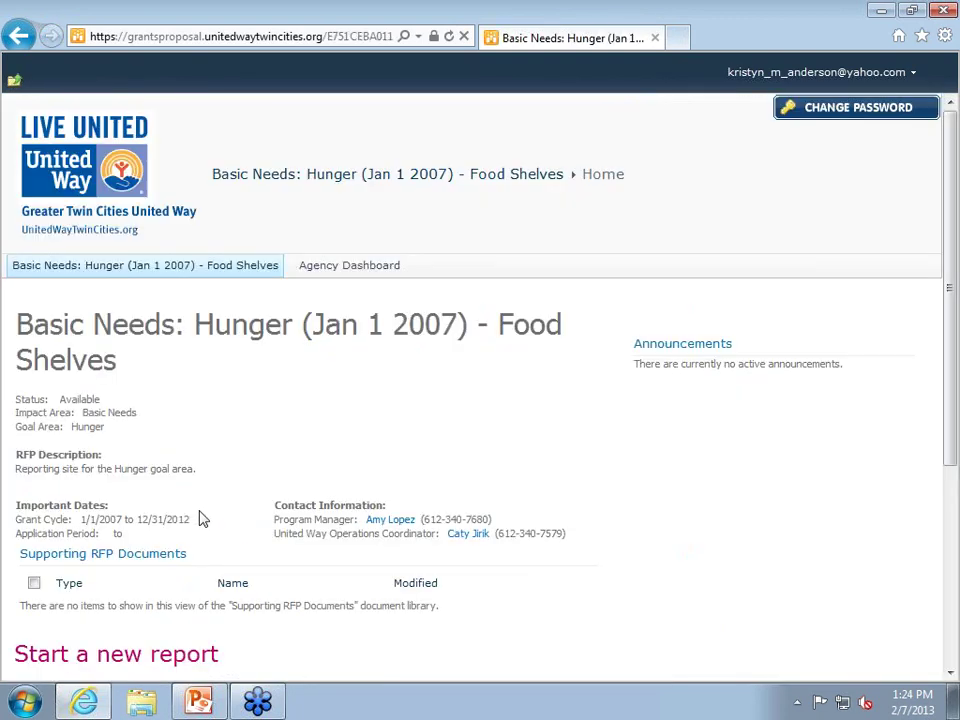
pyautogui.scroll(-3, 257, 454)
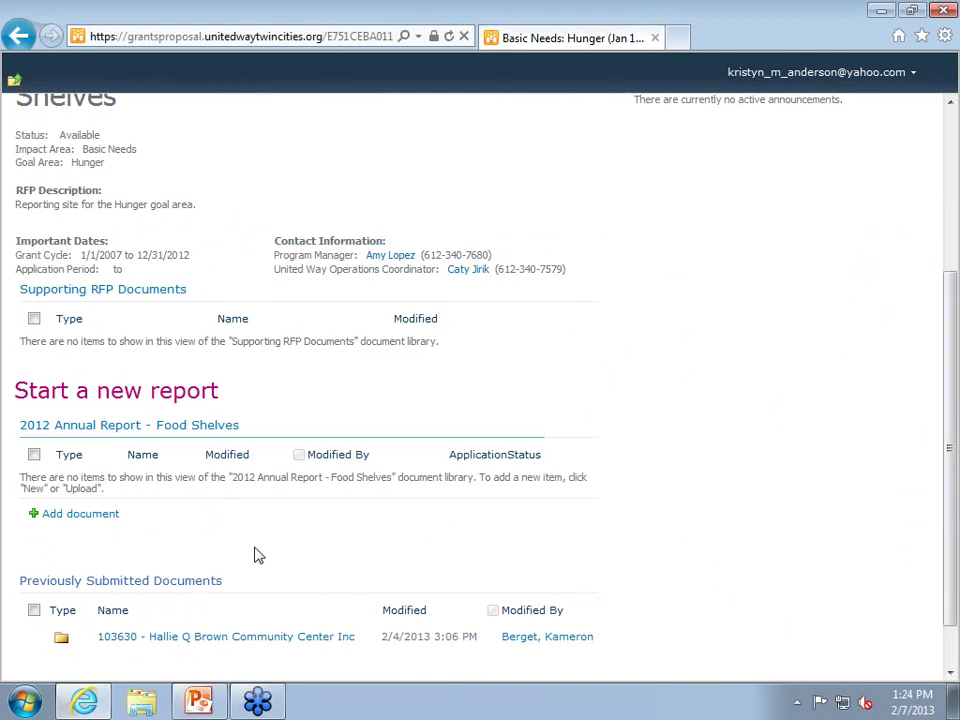
# Start a new 2012 Annual Report and glance at the grant program list without choosing one.
pyautogui.click(166, 395)
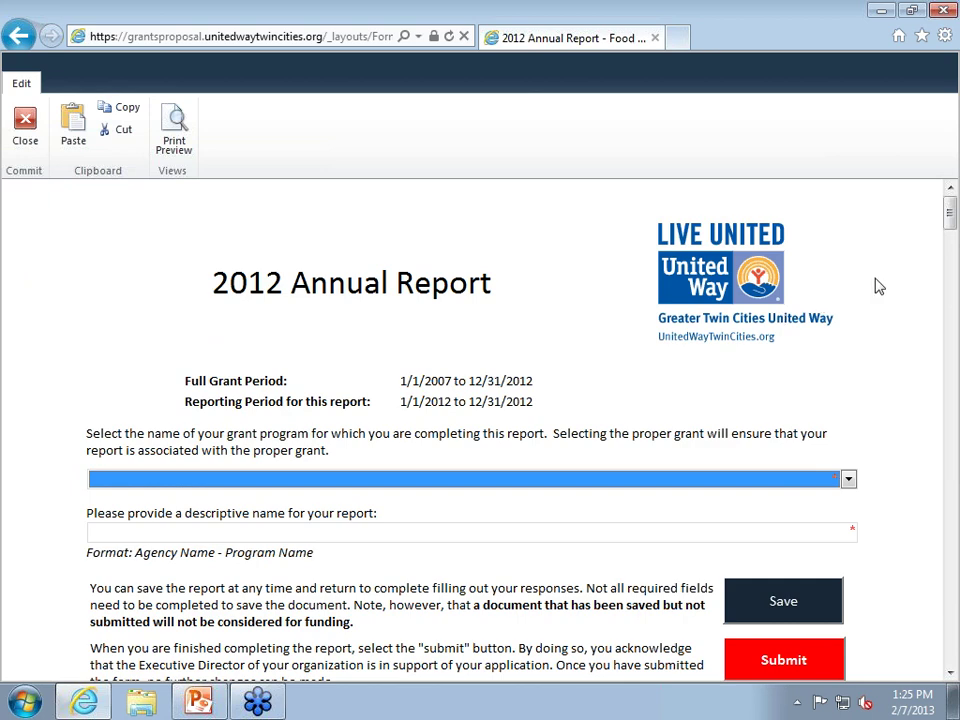
pyautogui.moveTo(950, 222)
pyautogui.mouseDown()
pyautogui.moveTo(951, 251)
pyautogui.moveTo(951, 222)
pyautogui.mouseUp()
pyautogui.scroll(-3, 949, 210)
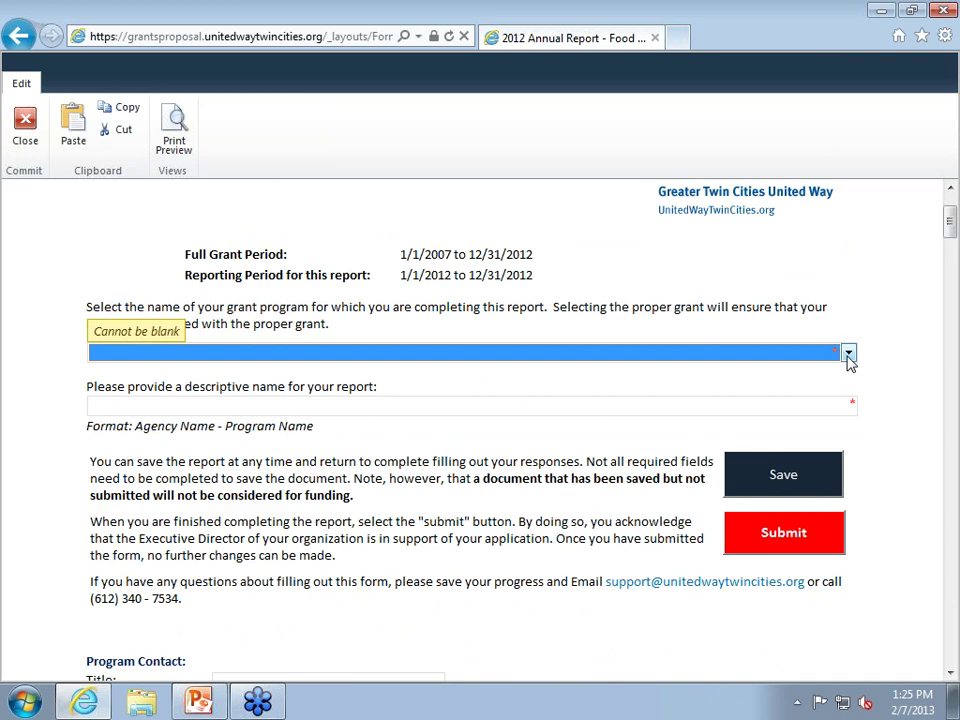
pyautogui.click(848, 353)
pyautogui.click(896, 339)
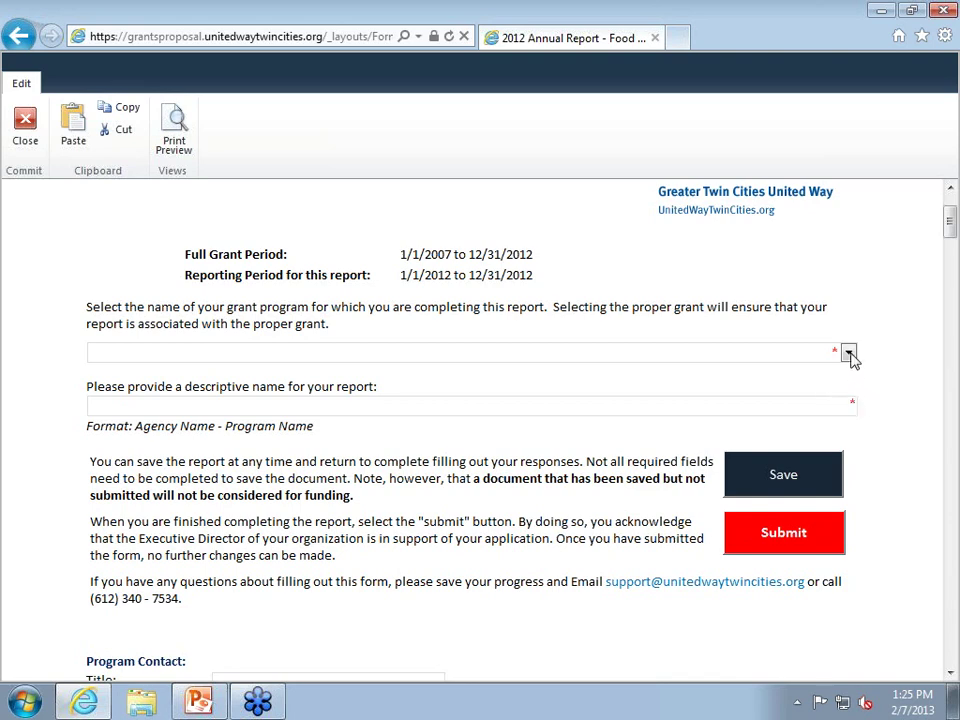
# Choose the Family Work: Emergency Food Assistance and Counseling grant program, leaving the report name blank.
pyautogui.click(848, 352)
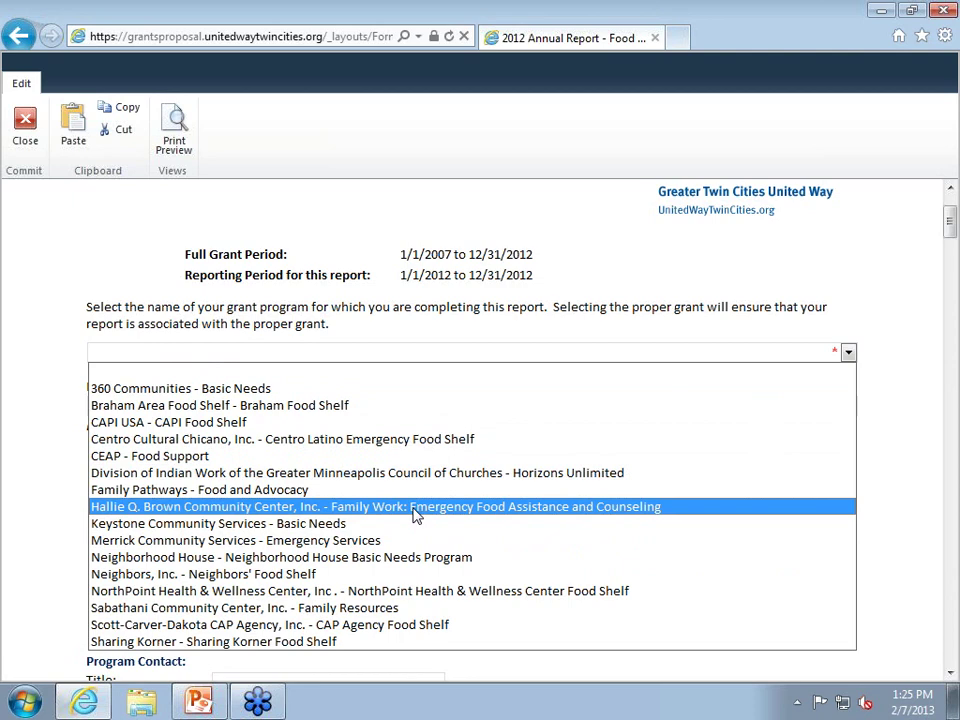
pyautogui.click(296, 510)
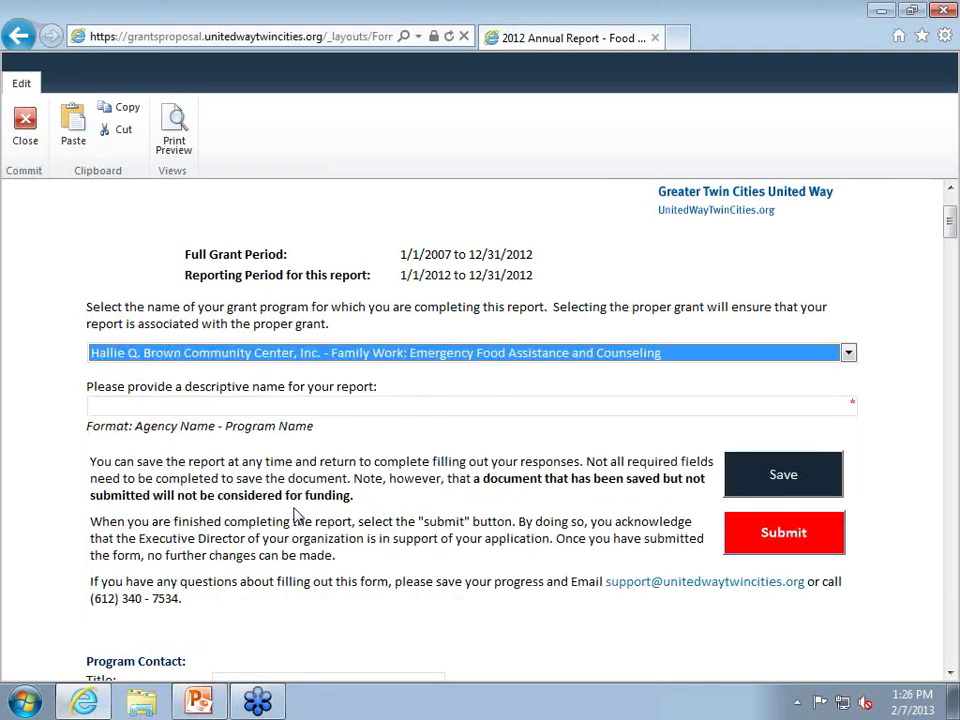
pyautogui.click(246, 403)
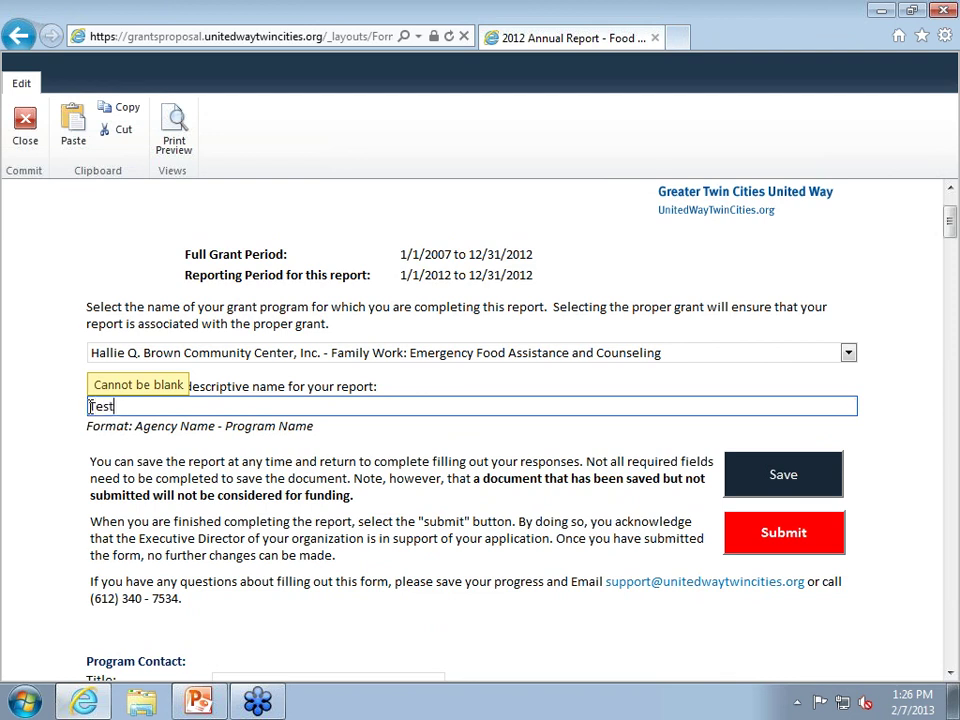
pyautogui.write('Repo')
pyautogui.press('BackSpace')
pyautogui.press('BackSpace')
pyautogui.press('BackSpace')
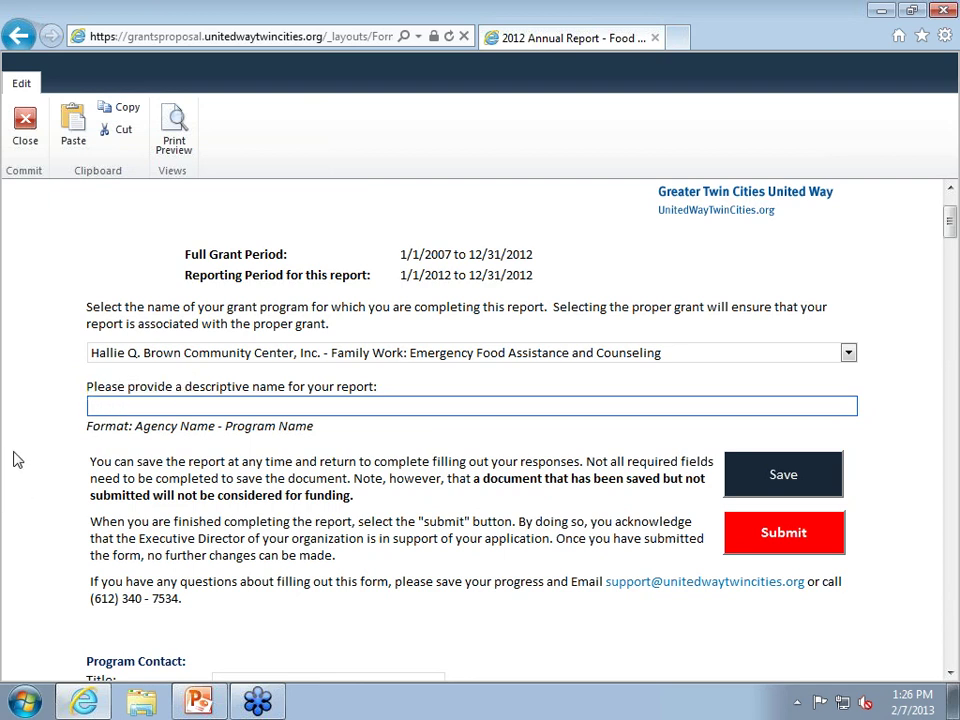
pyautogui.click(24, 378)
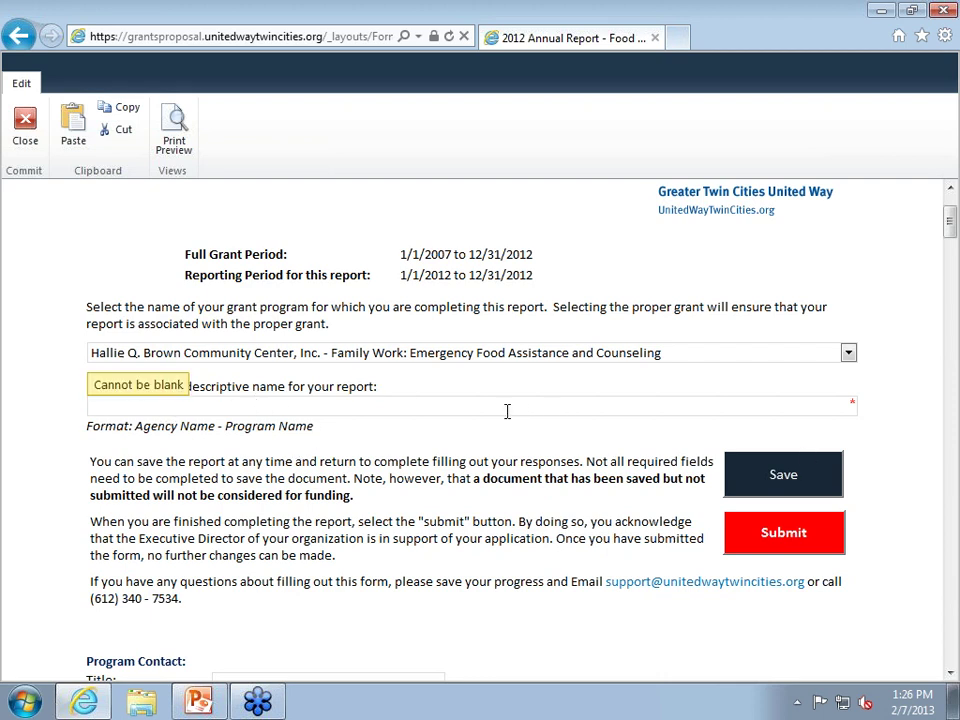
# After a save attempt flags the blank name, name the report 'HQB Test Report'.
pyautogui.click(789, 476)
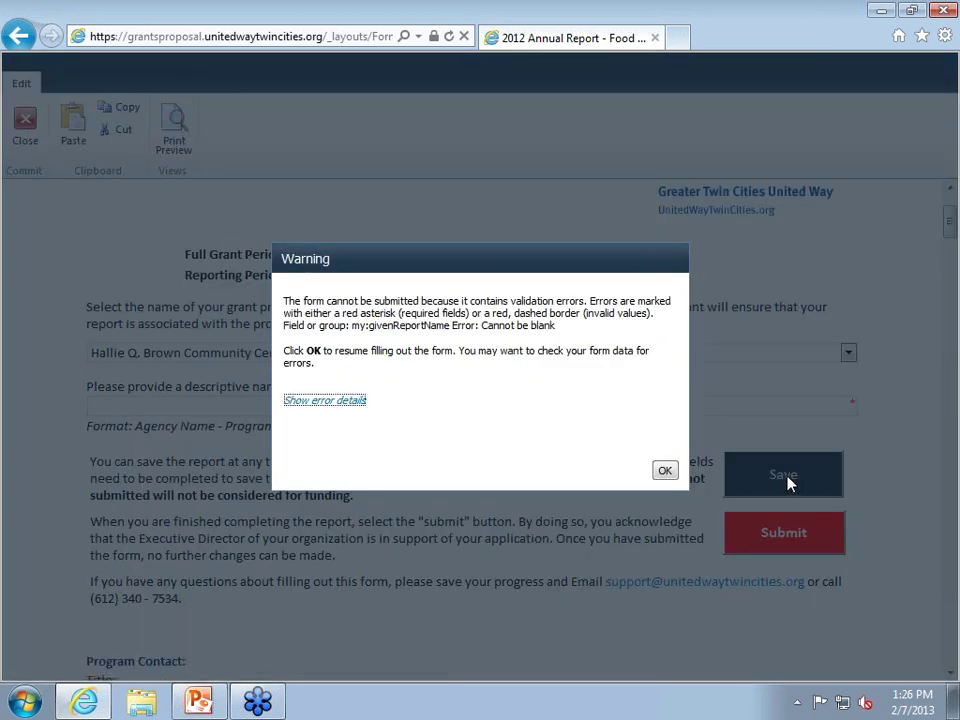
pyautogui.click(665, 472)
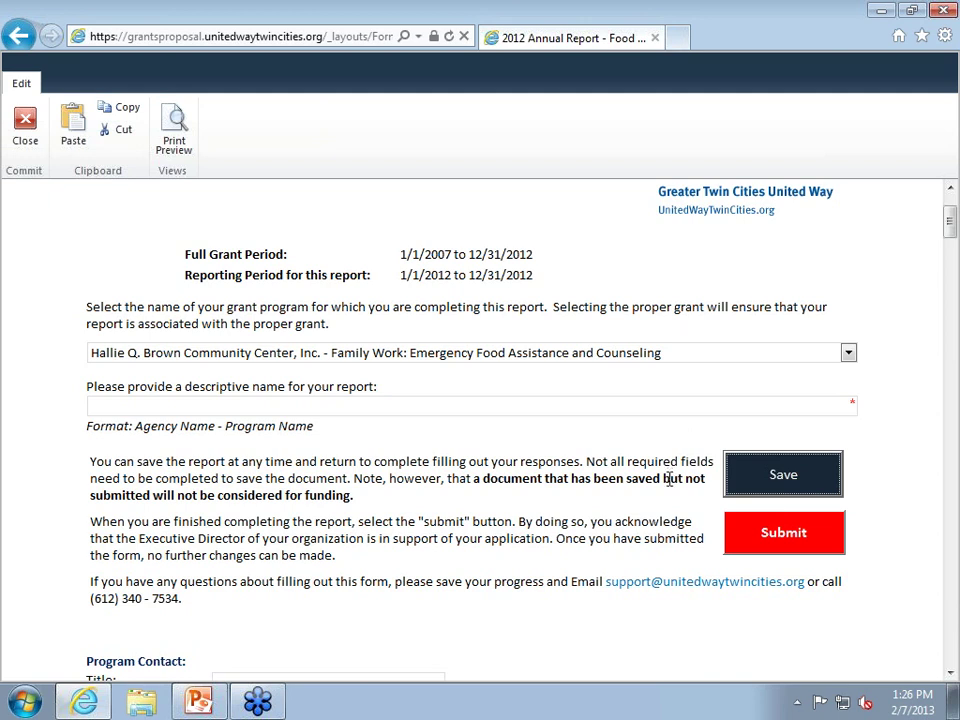
pyautogui.click(461, 407)
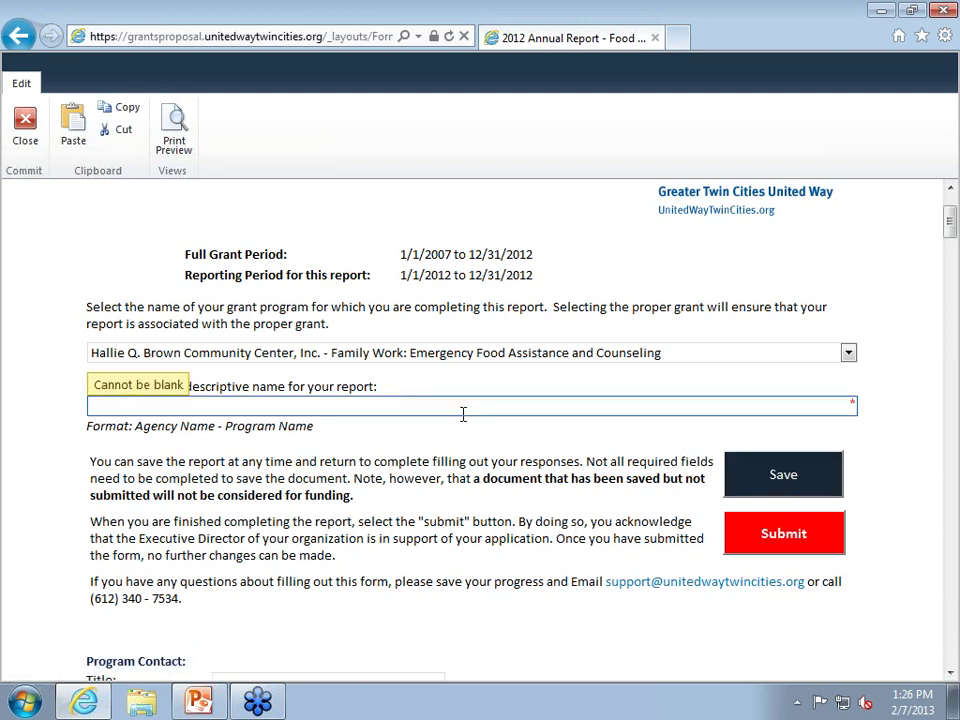
pyautogui.write('HQB Test Report')
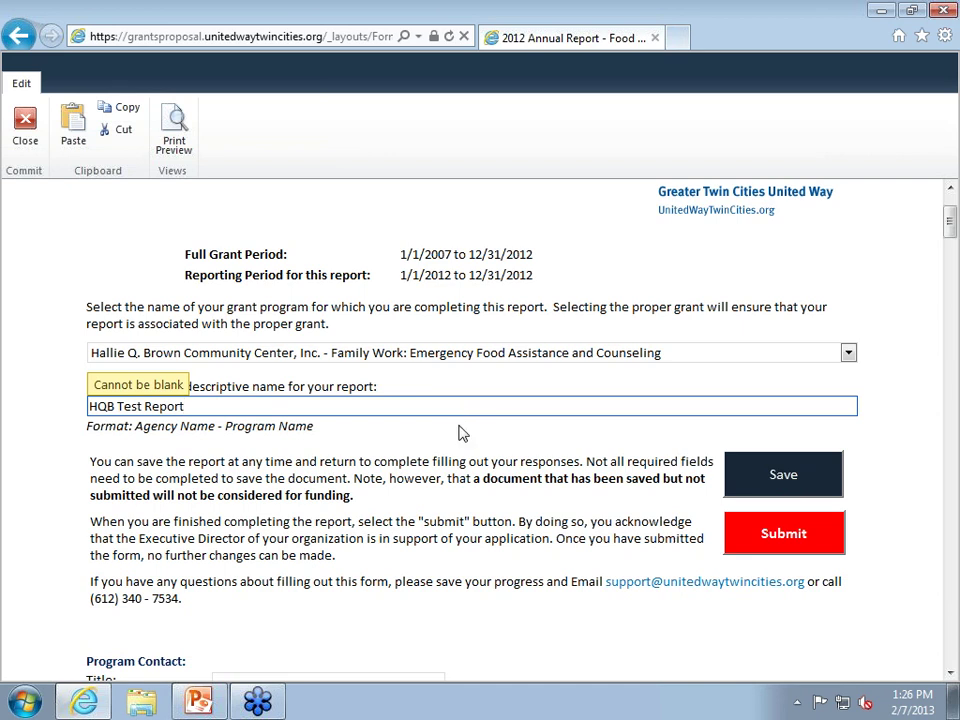
pyautogui.click(897, 352)
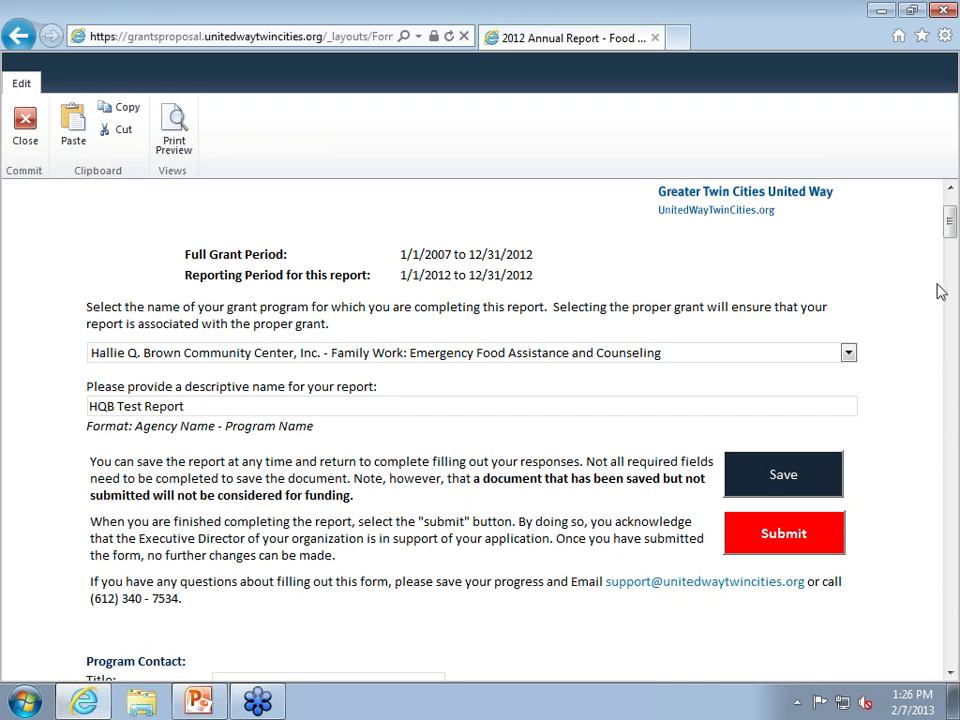
# Review the form by scrolling, then save the HQB Test Report's progress.
pyautogui.moveTo(952, 235); pyautogui.dragTo(956, 276)
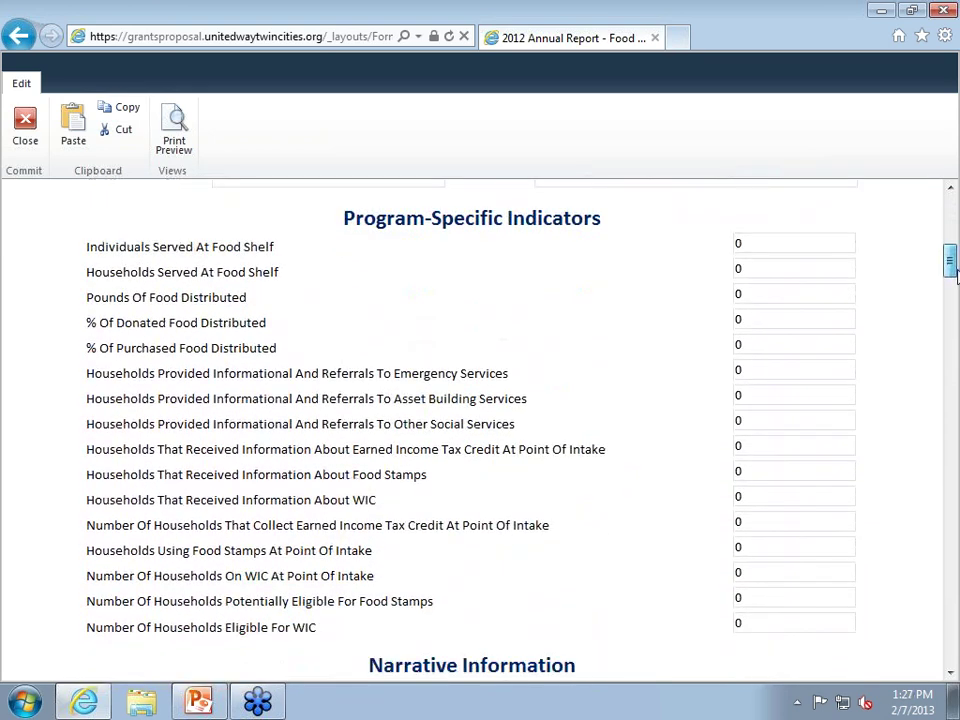
pyautogui.moveTo(956, 276); pyautogui.dragTo(887, 242)
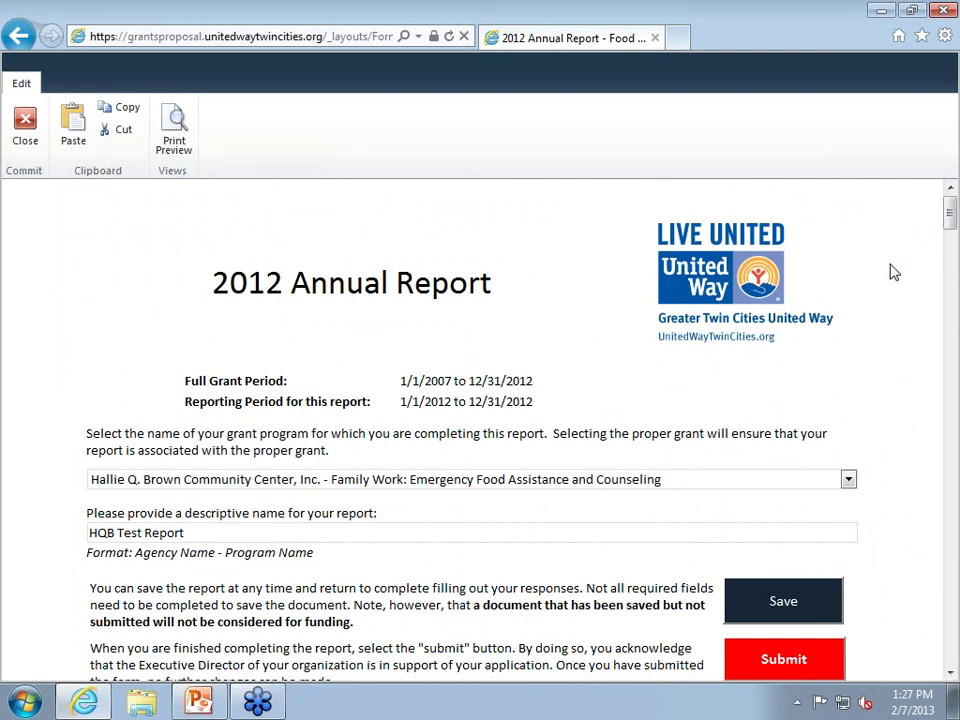
pyautogui.scroll(-3, 885, 320)
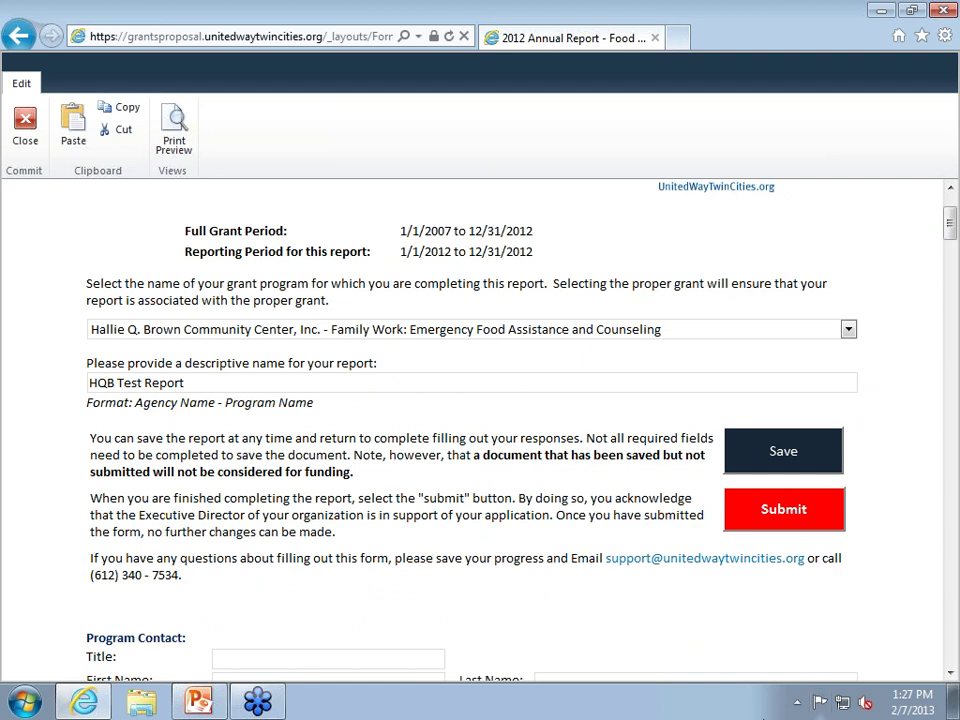
pyautogui.click(812, 458)
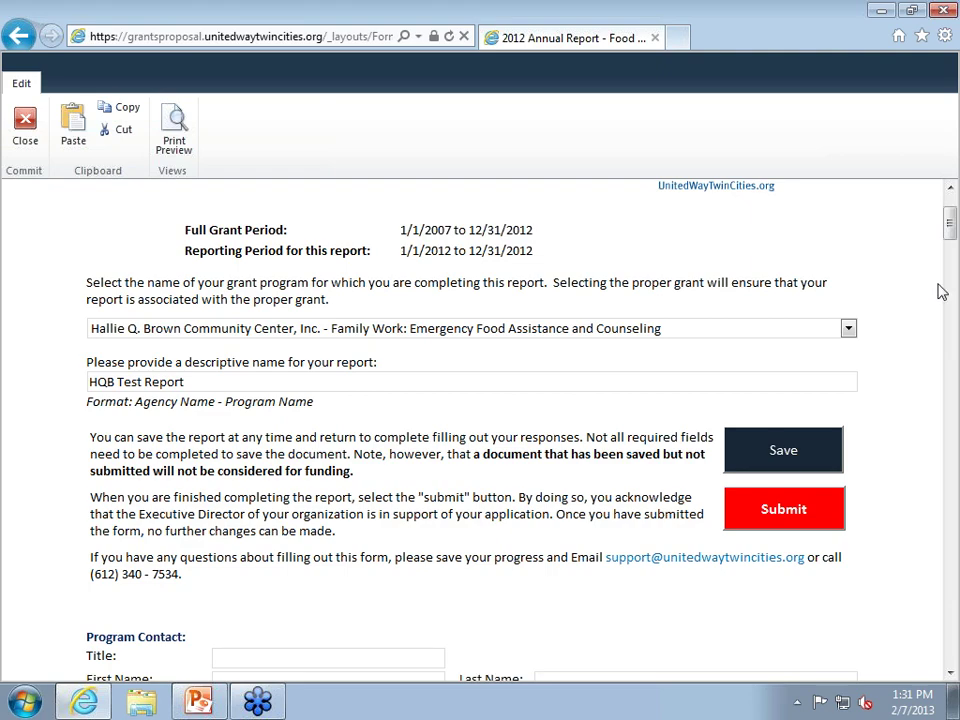
# Scroll down past the narrative questions to the $0 organizational and program budget sections.
pyautogui.moveTo(951, 232); pyautogui.dragTo(952, 397)
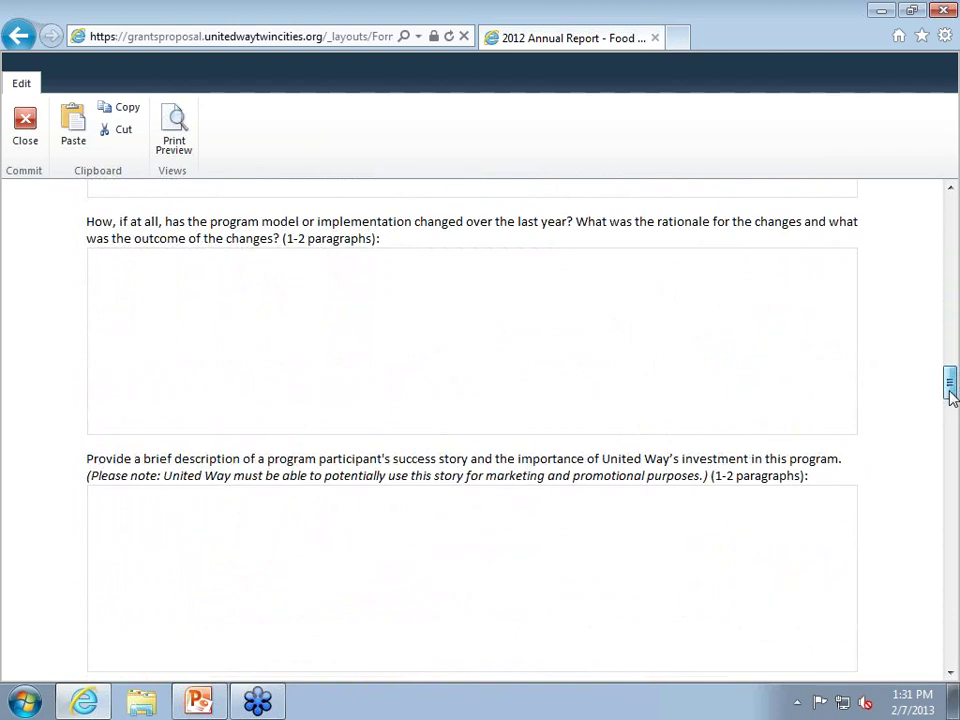
pyautogui.moveTo(952, 397); pyautogui.dragTo(953, 423)
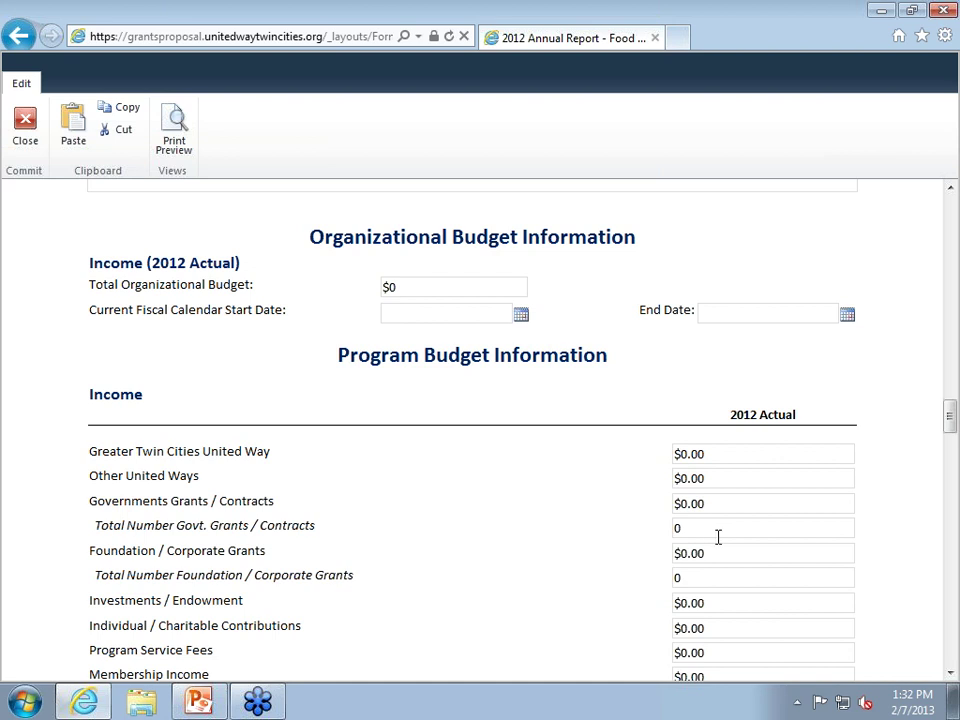
# Scroll back up past the narrative questions to the Program-Specific Indicators food shelf counts.
pyautogui.scroll(-1, 722, 549)
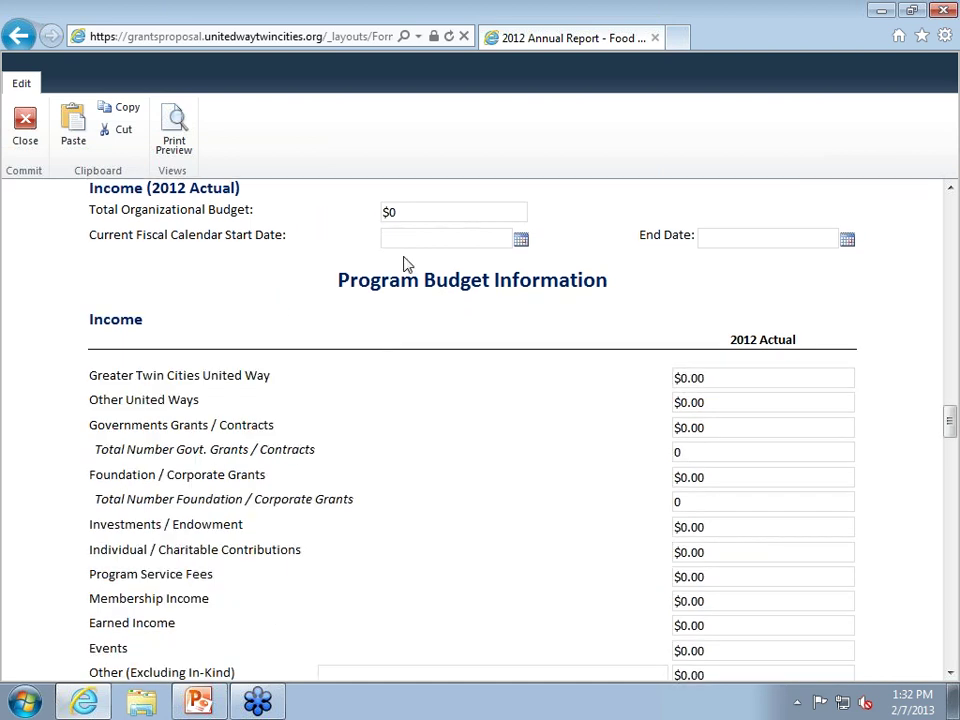
pyautogui.scroll(-1, 450, 340)
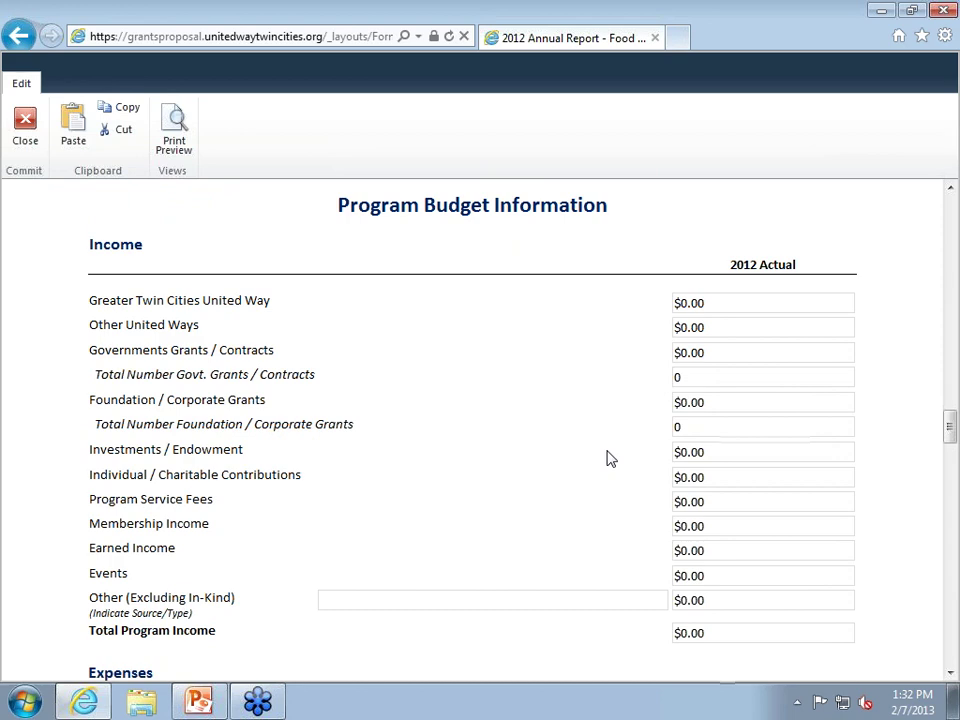
pyautogui.scroll(10, 565, 430)
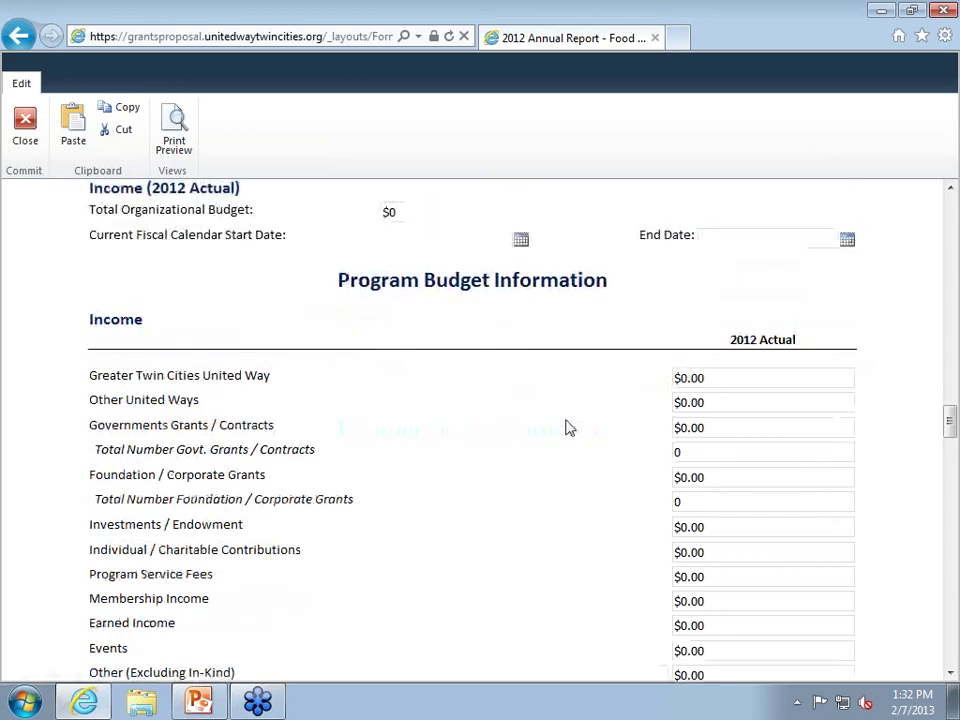
pyautogui.scroll(10, 571, 428)
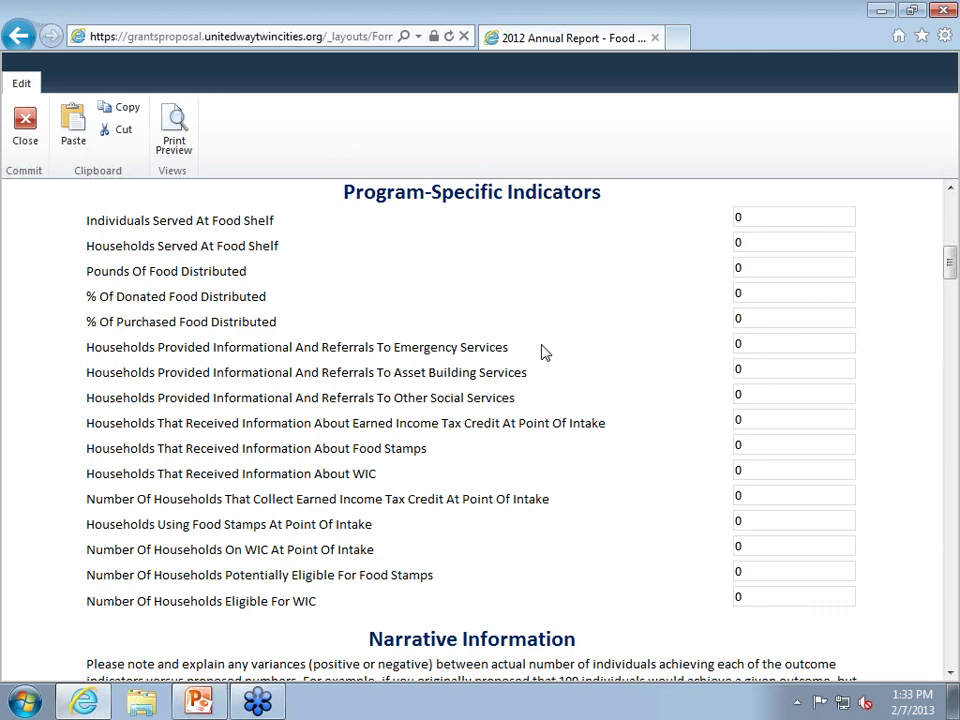
# Scroll up to the form's top showing the Family Work grant and 'HQB Test Report' name.
pyautogui.scroll(8, 545, 352)
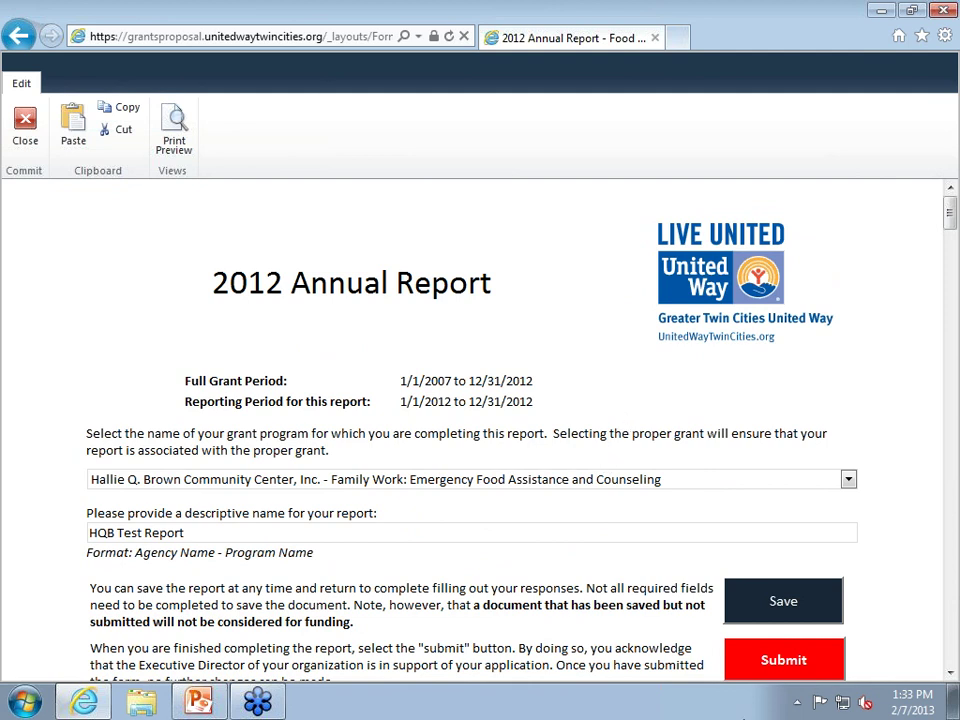
# Scroll past the Program Contact fields to the Program-Specific Indicators, all still at 0.
pyautogui.scroll(-5, 750, 390)
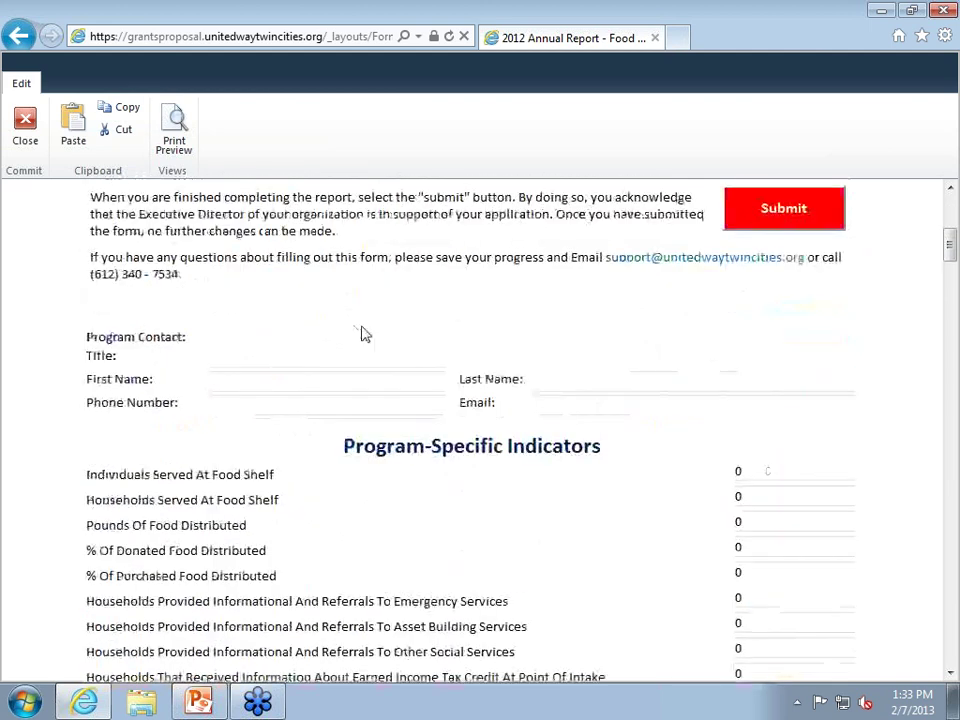
pyautogui.scroll(-3, 484, 368)
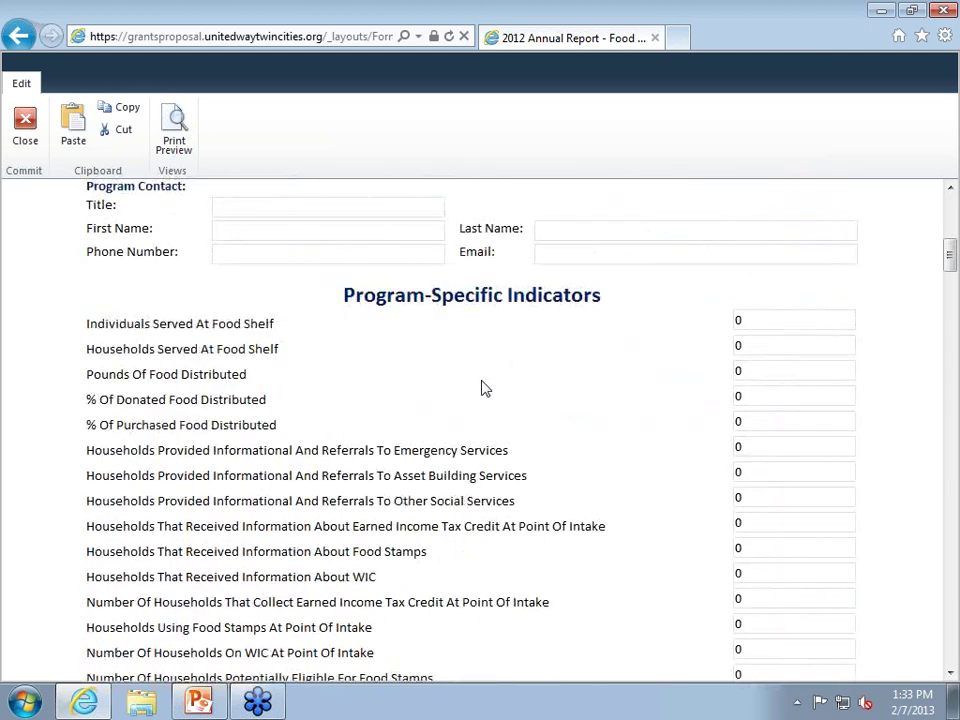
pyautogui.scroll(-1, 505, 390)
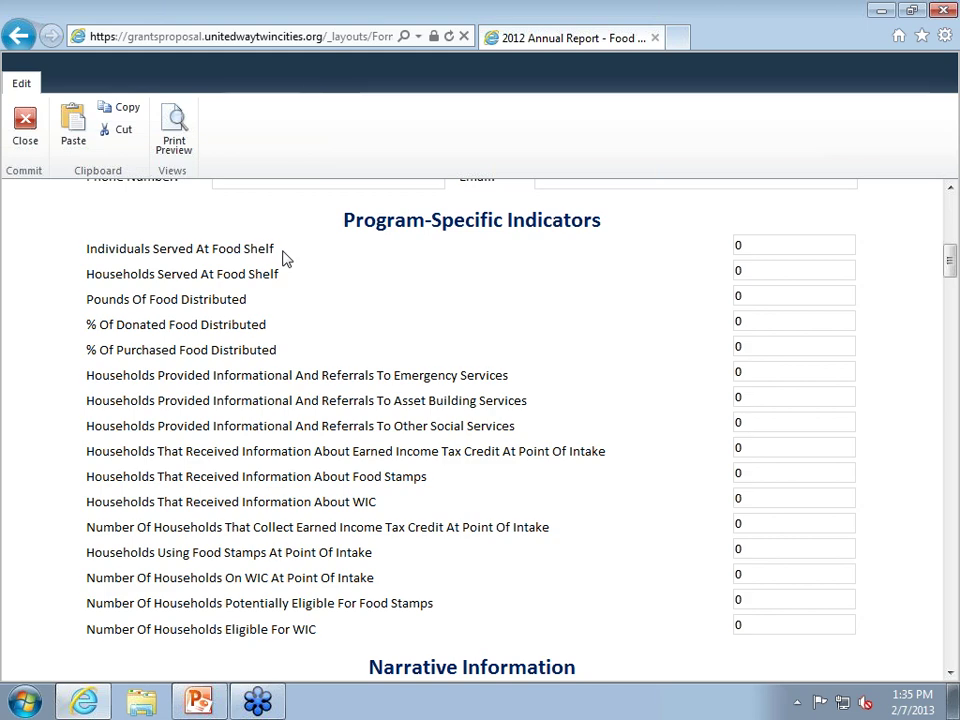
# Scroll below the indicators to the Narrative Information heading and empty variance explanation box.
pyautogui.scroll(-4, 286, 258)
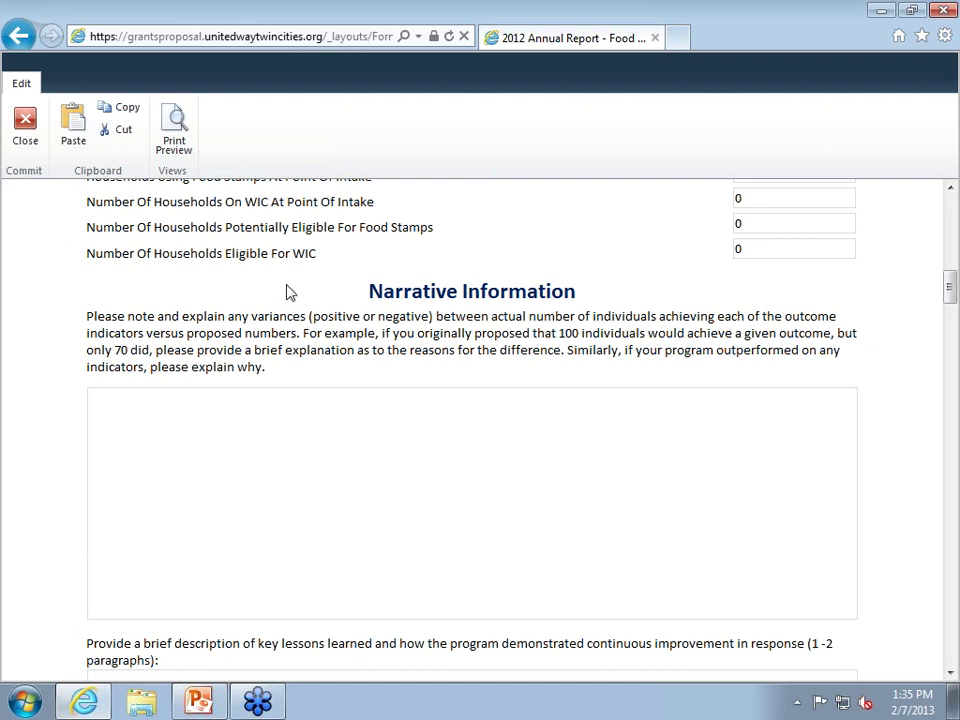
# Scroll through the empty narrative prompts to the budget sections and back to the collaboration question.
pyautogui.scroll(-1, 288, 294)
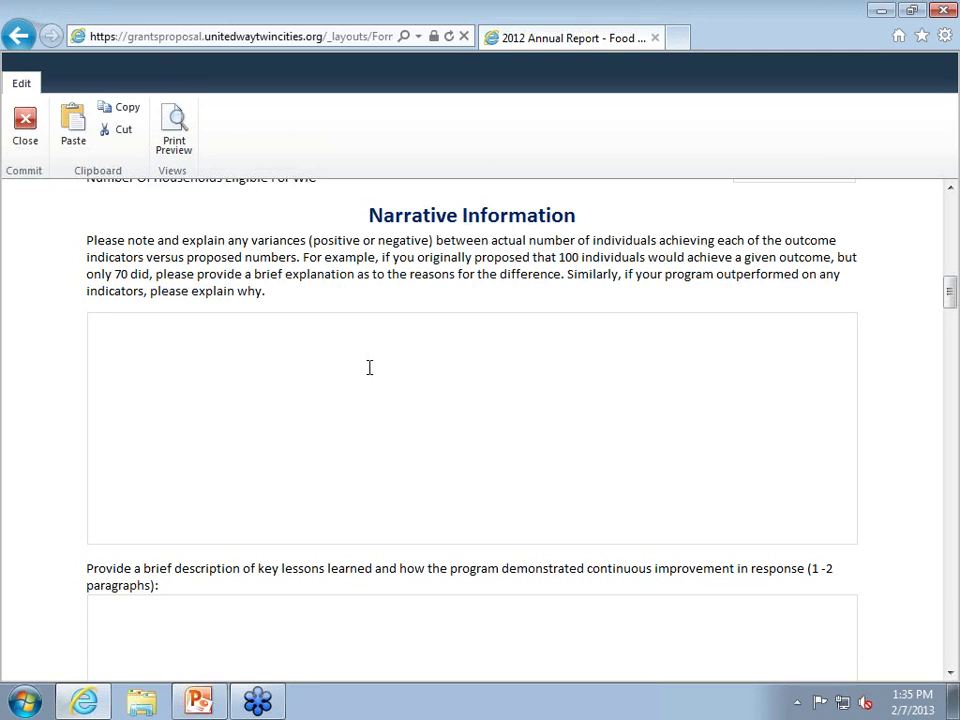
pyautogui.scroll(-3, 417, 321)
pyautogui.scroll(-7, 417, 321)
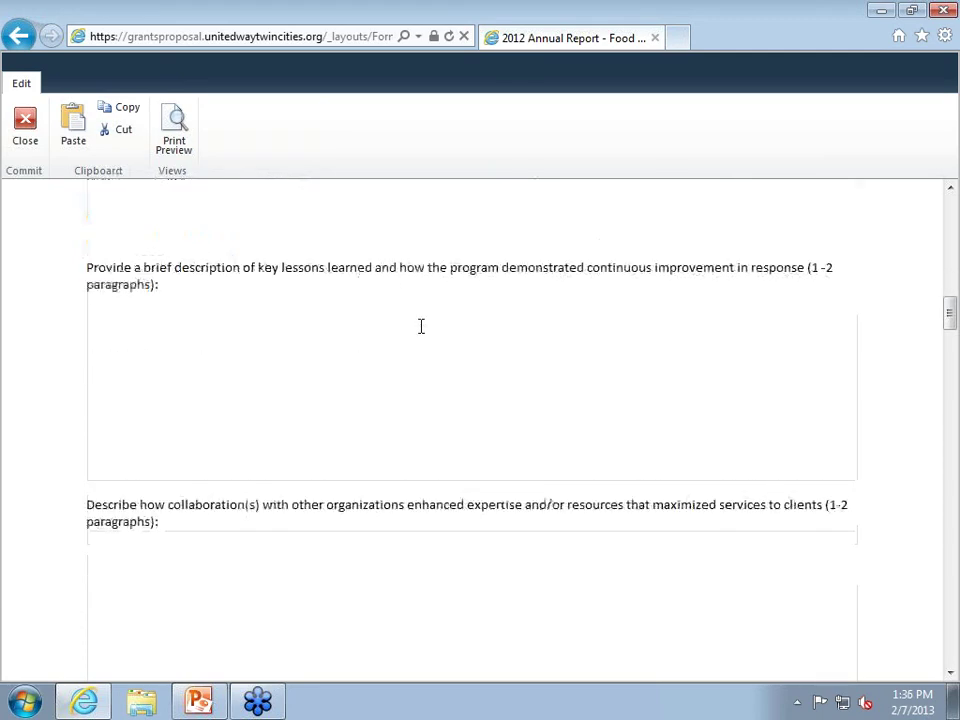
pyautogui.scroll(-11, 420, 327)
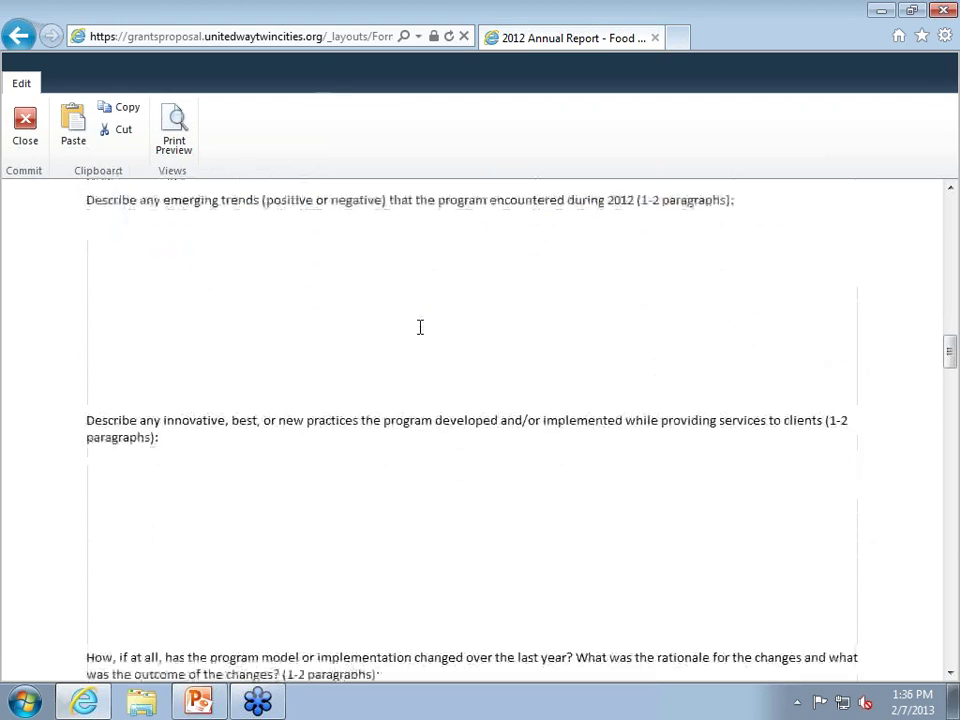
pyautogui.scroll(18, 420, 327)
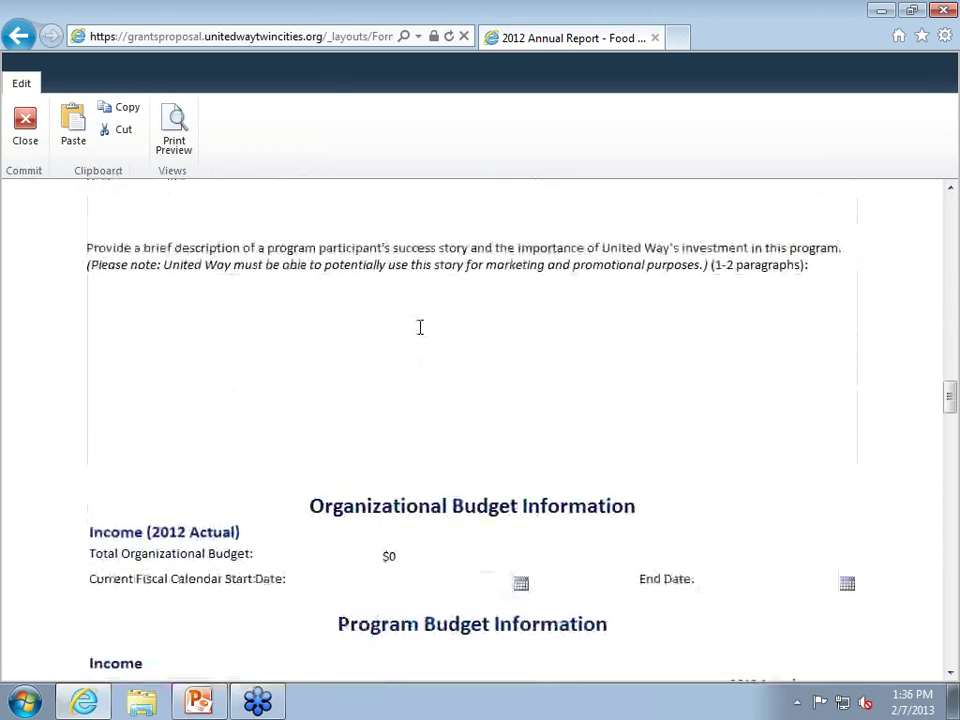
pyautogui.scroll(2, 429, 332)
pyautogui.scroll(-3, 429, 341)
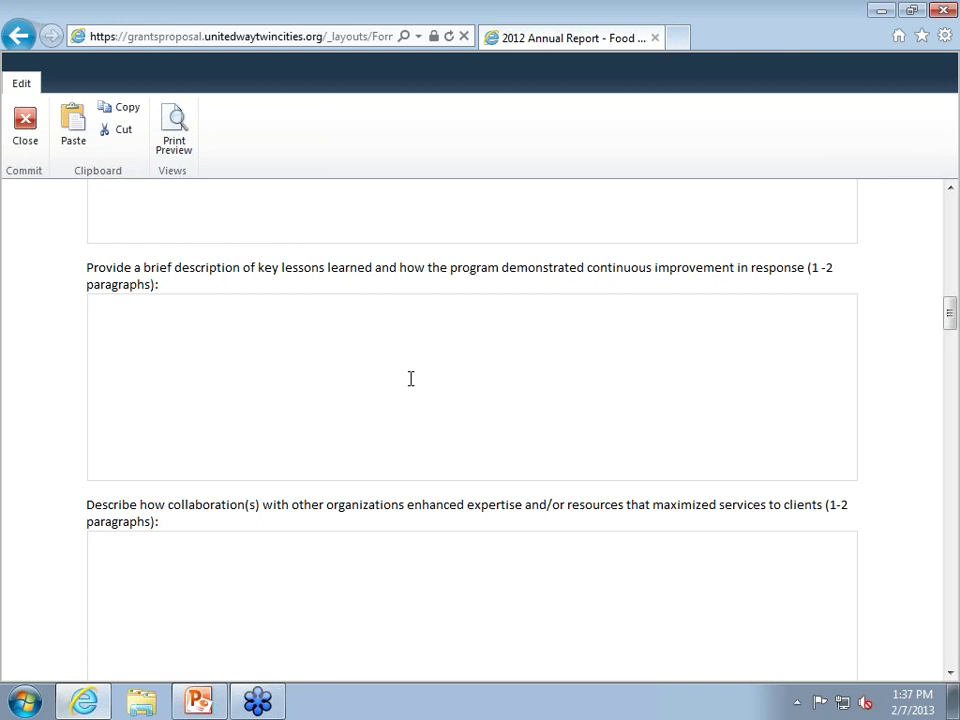
pyautogui.scroll(-2, 410, 378)
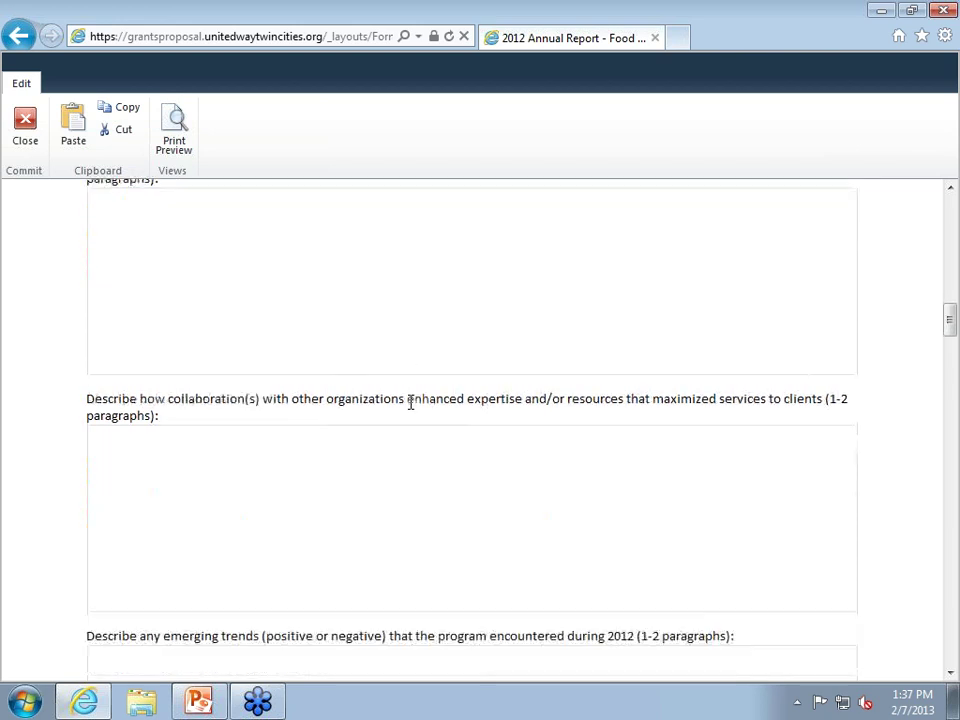
pyautogui.scroll(-1, 411, 414)
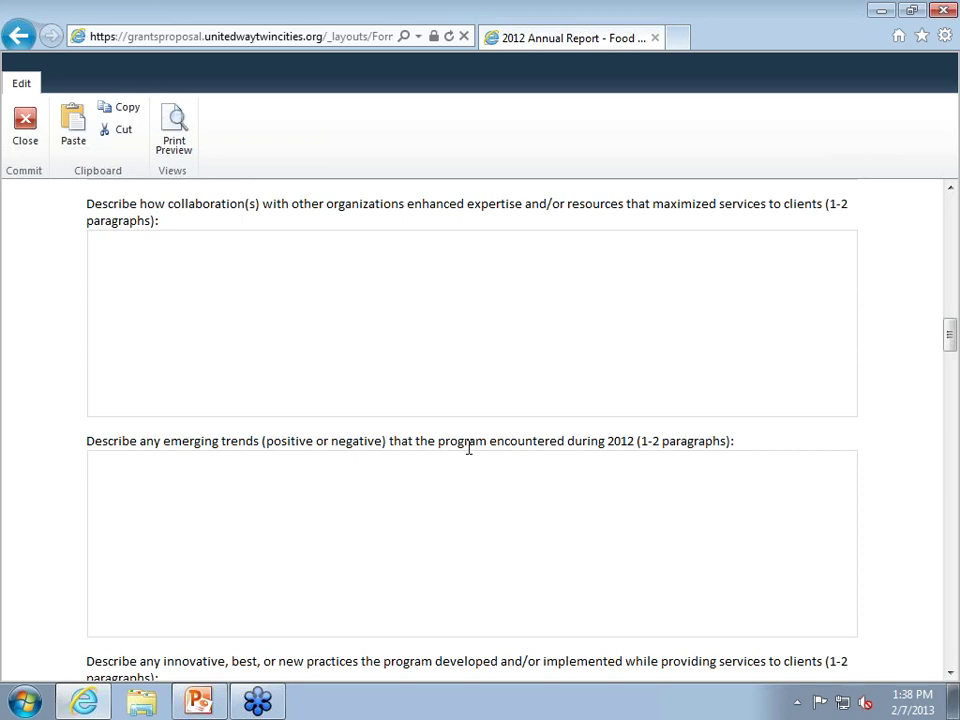
pyautogui.scroll(-4, 468, 448)
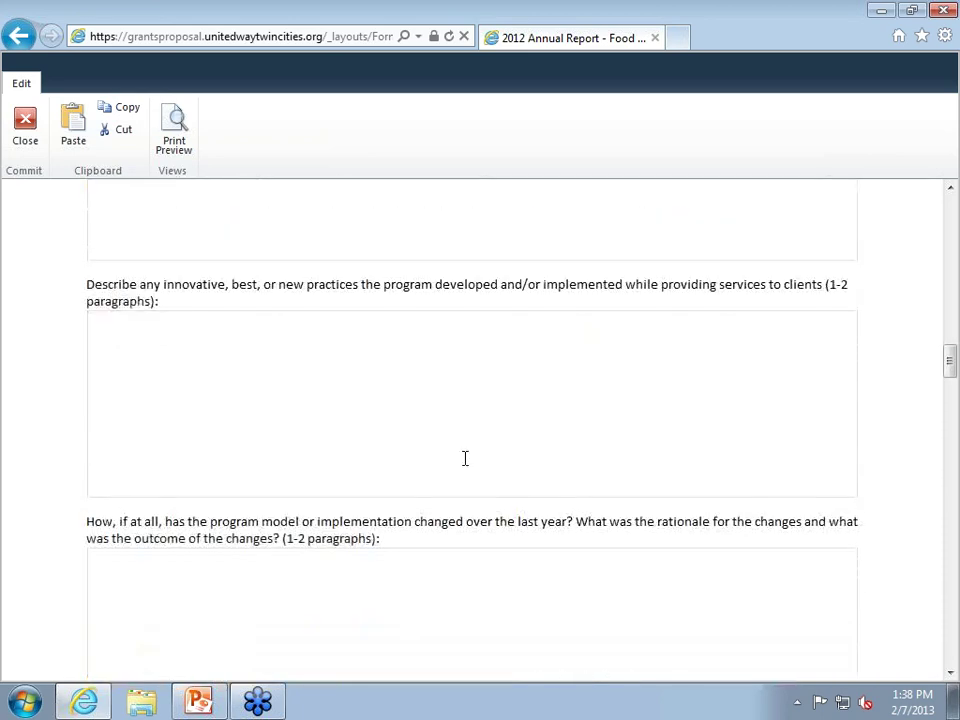
pyautogui.scroll(-1, 465, 460)
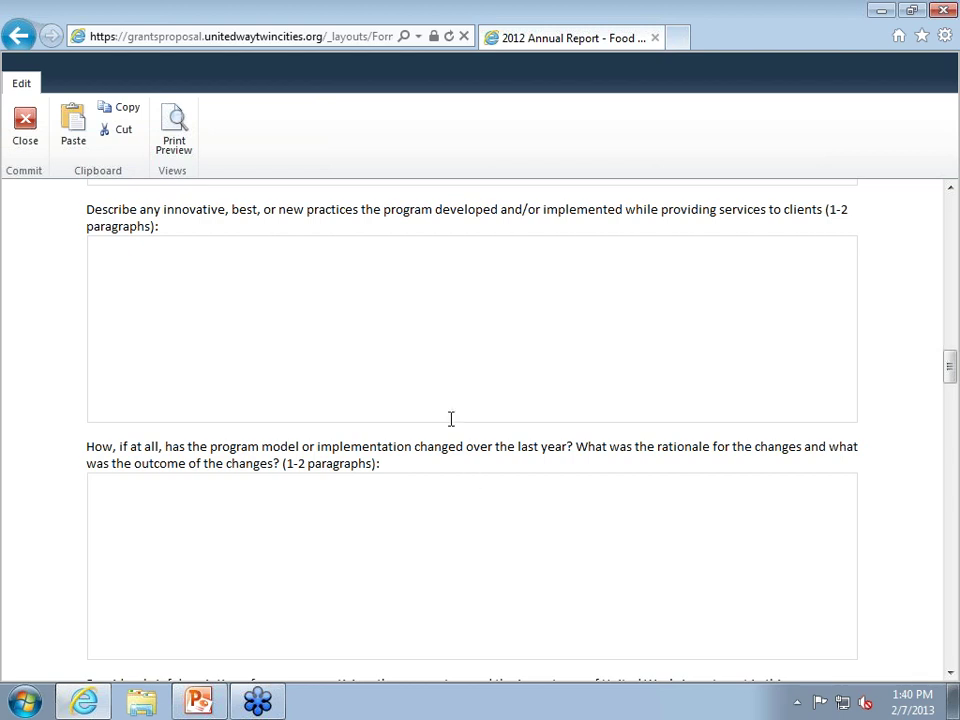
pyautogui.scroll(-1, 452, 408)
pyautogui.scroll(-3, 453, 407)
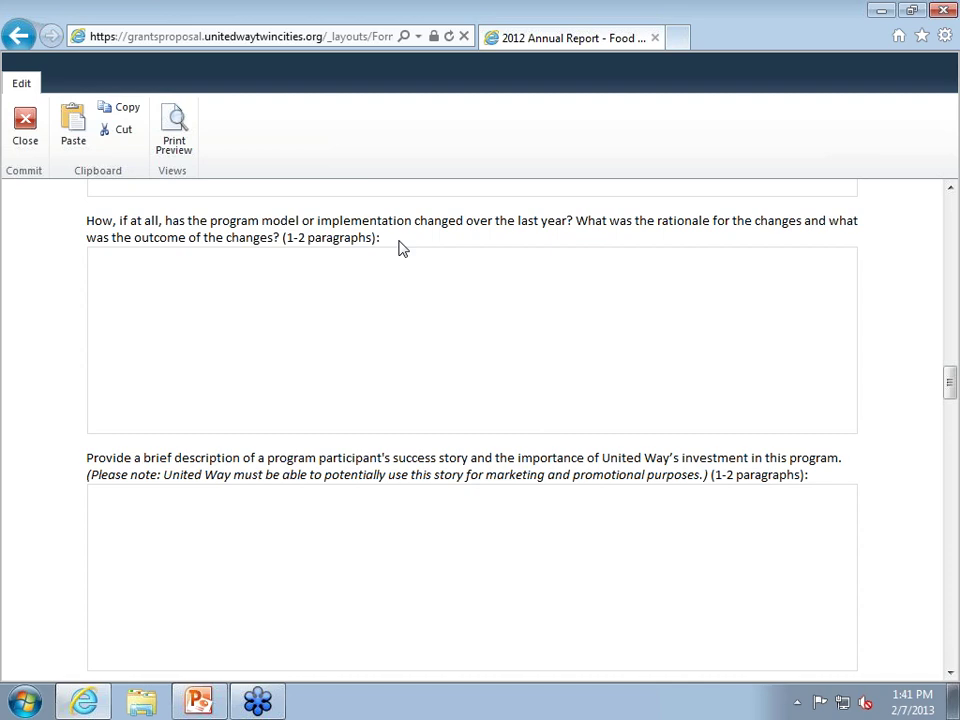
pyautogui.scroll(-3, 401, 256)
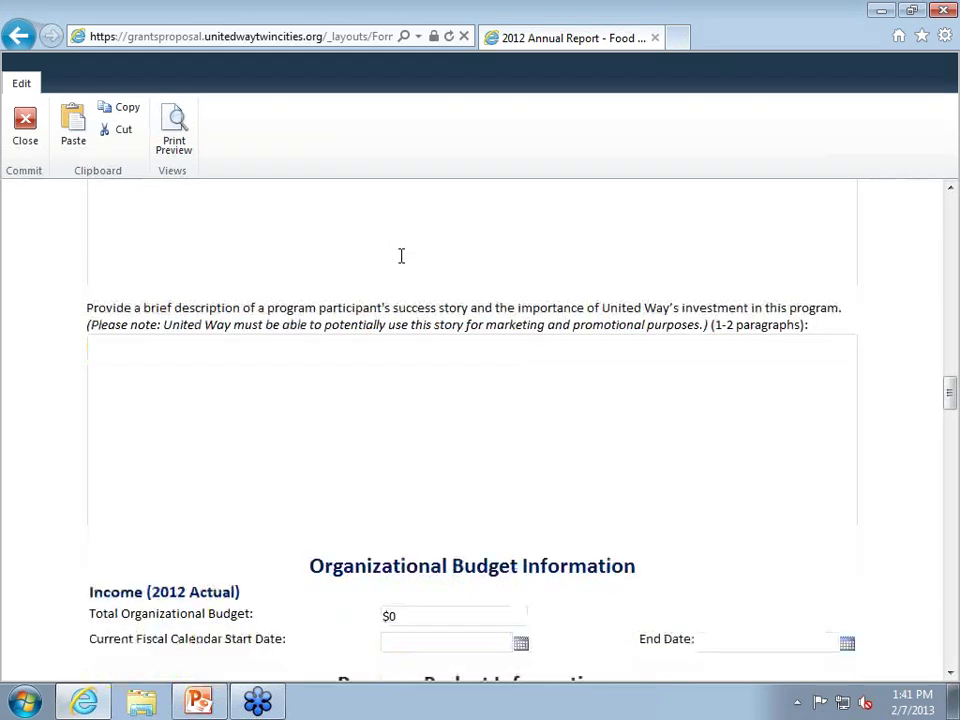
pyautogui.scroll(-2, 403, 270)
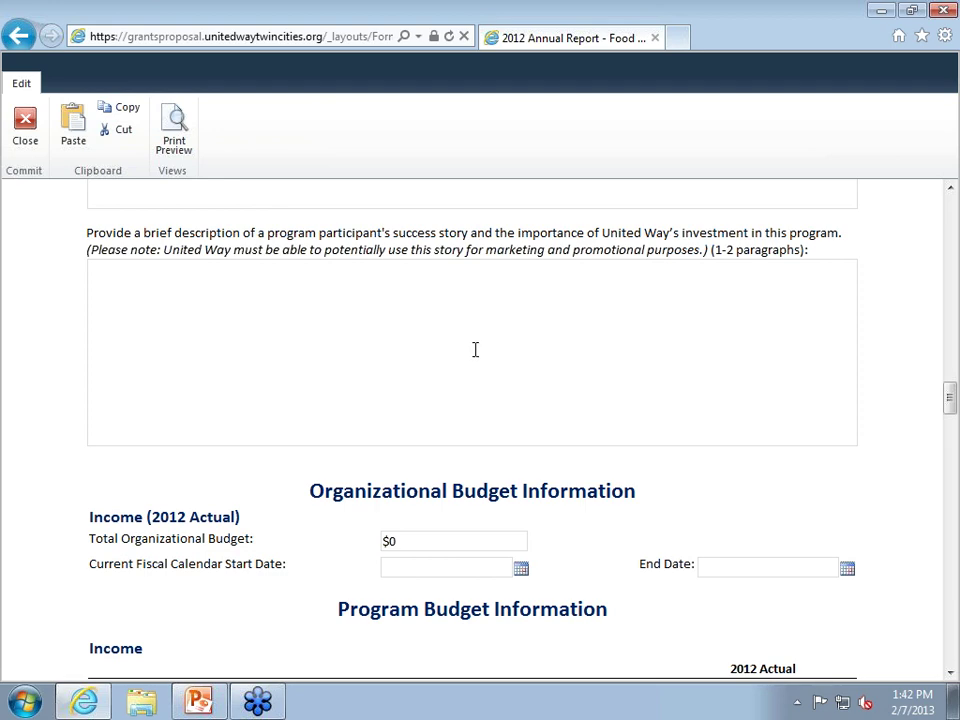
pyautogui.scroll(-3, 466, 355)
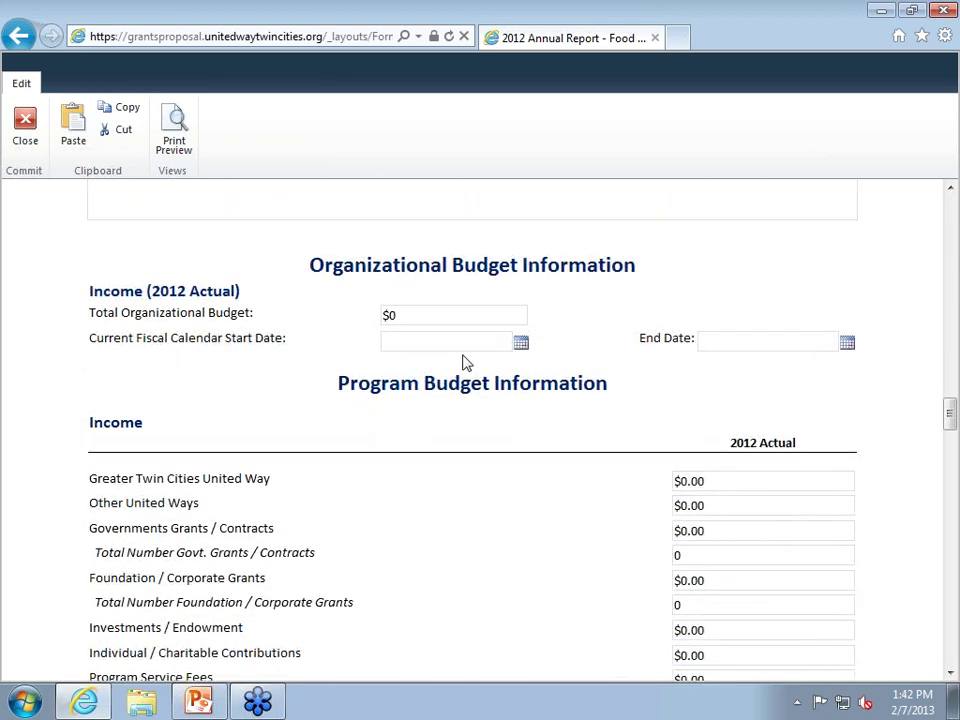
pyautogui.scroll(-1, 471, 347)
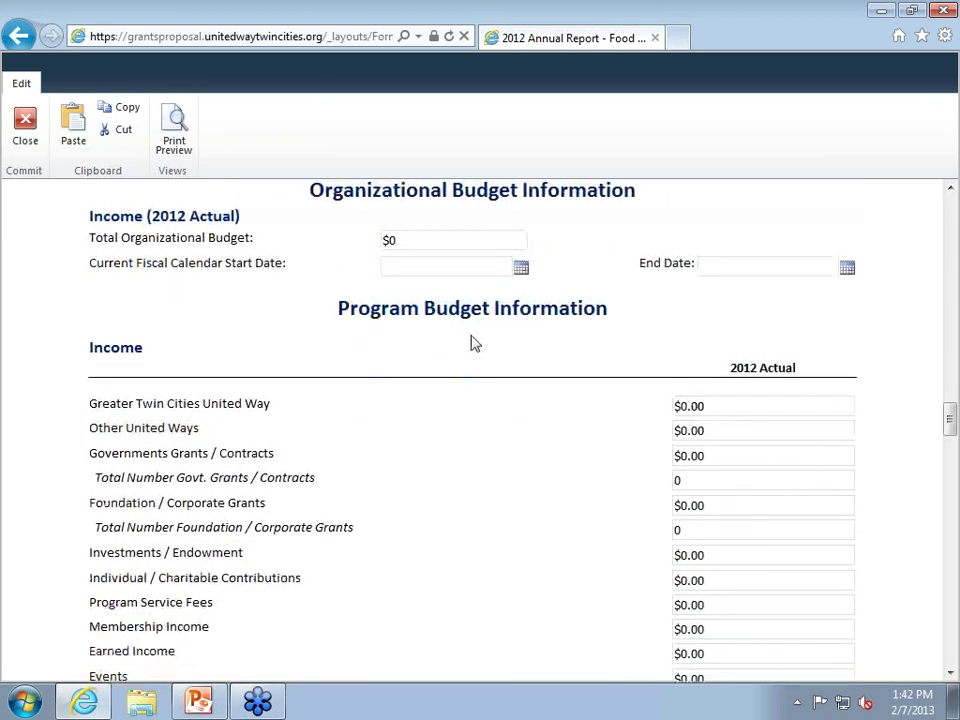
pyautogui.scroll(-2, 471, 350)
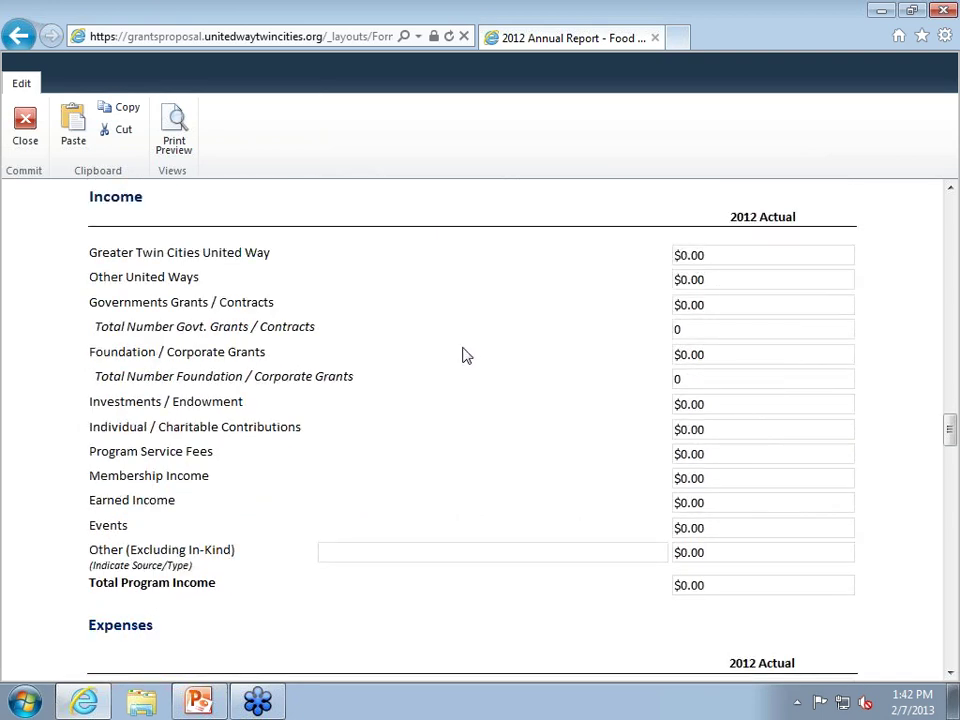
pyautogui.scroll(2, 471, 357)
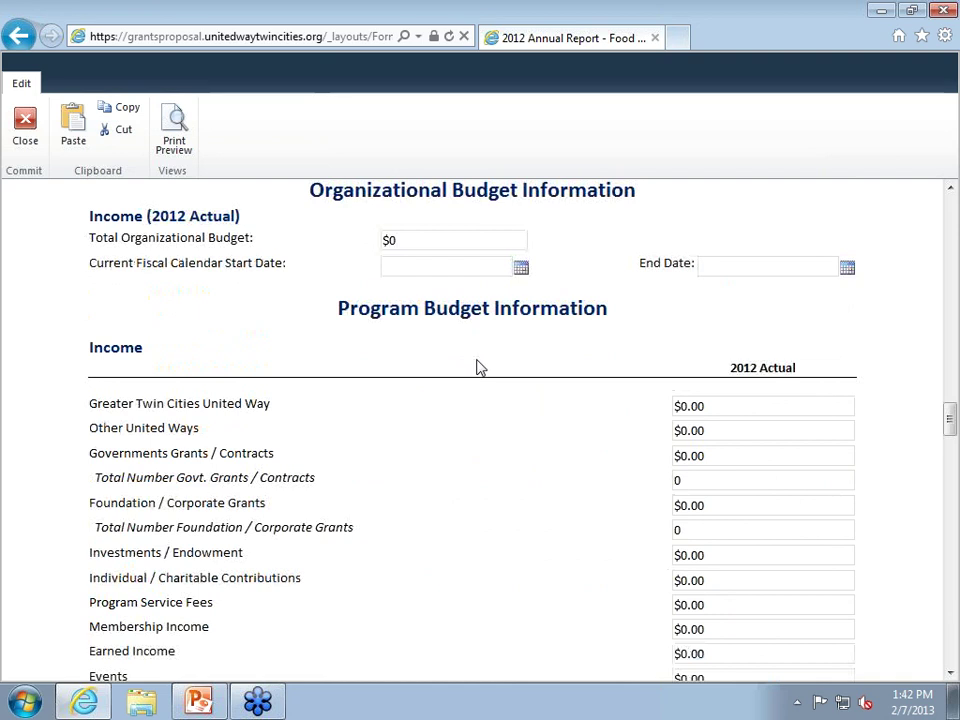
pyautogui.scroll(-1, 476, 366)
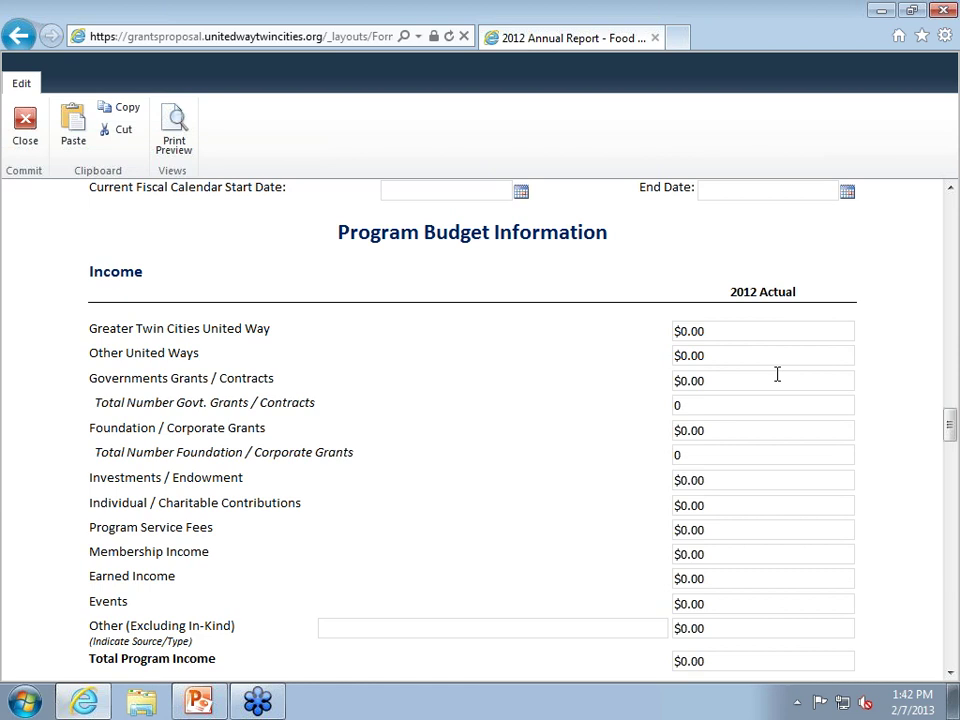
pyautogui.scroll(1, 777, 374)
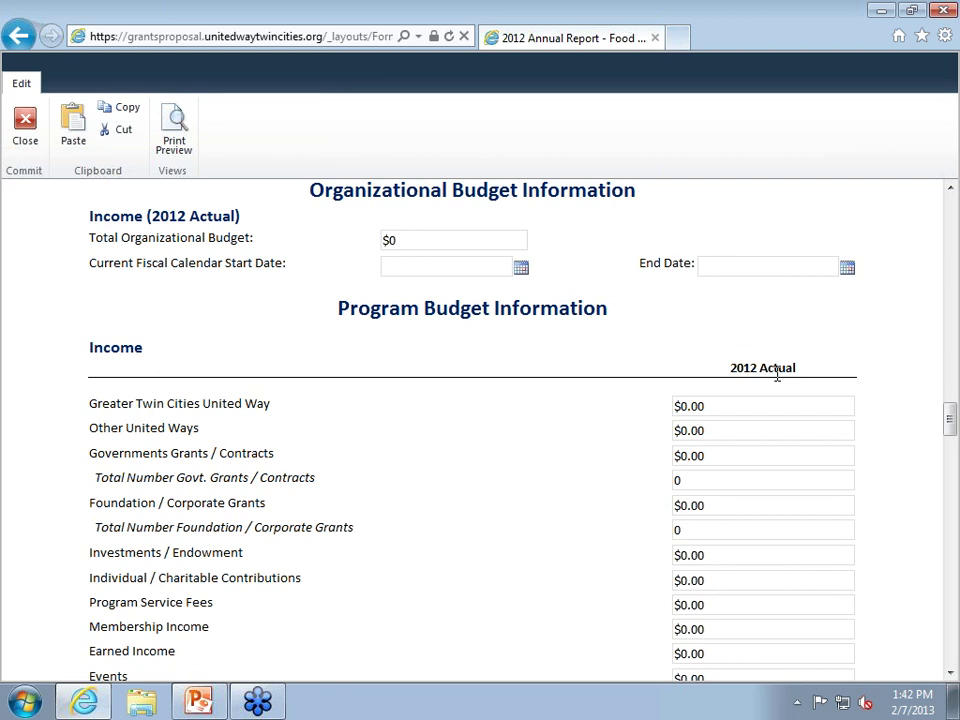
pyautogui.scroll(-5, 777, 373)
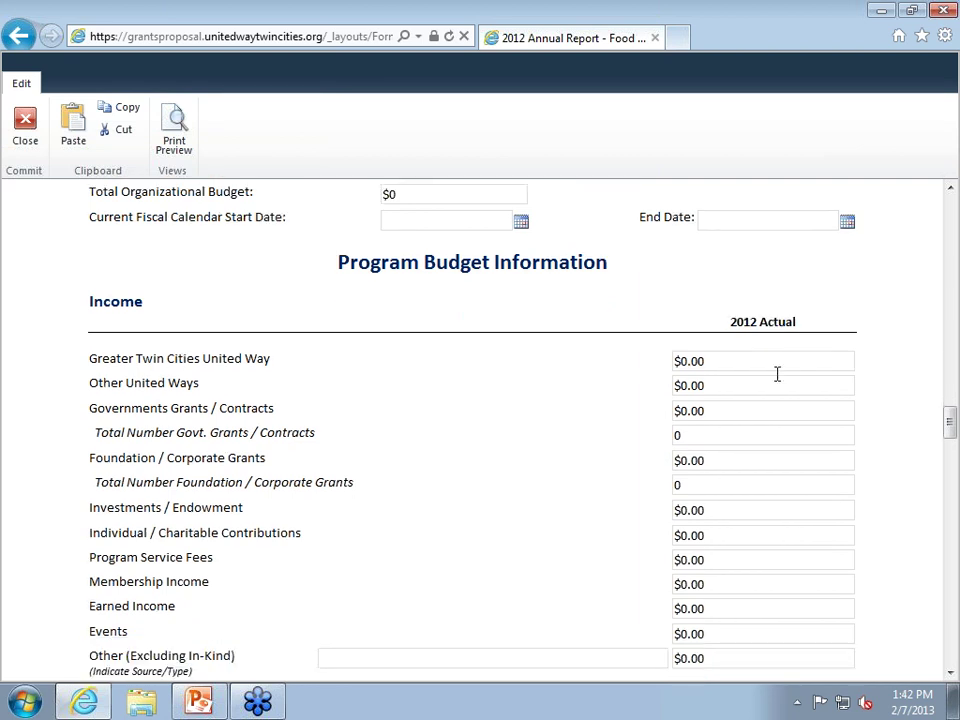
pyautogui.scroll(3, 785, 378)
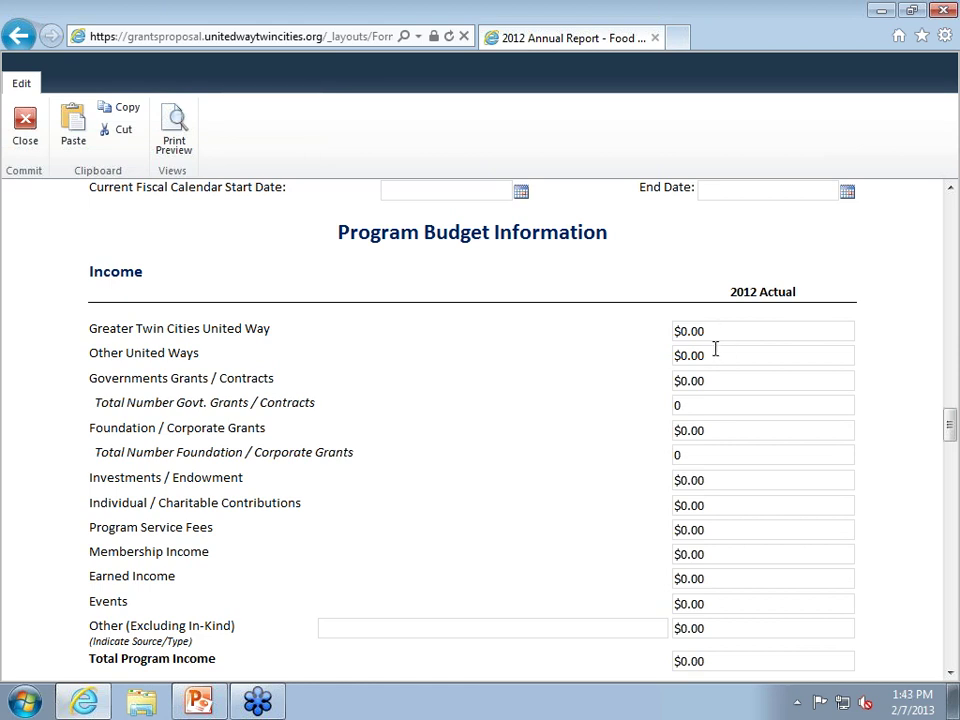
pyautogui.click(710, 334)
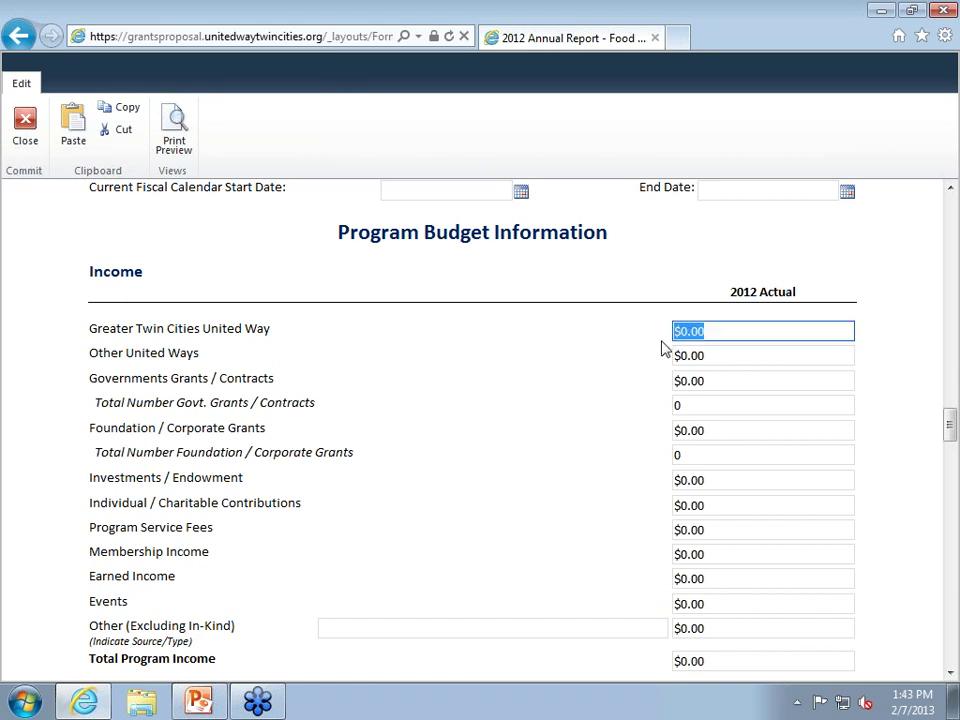
pyautogui.click(709, 361)
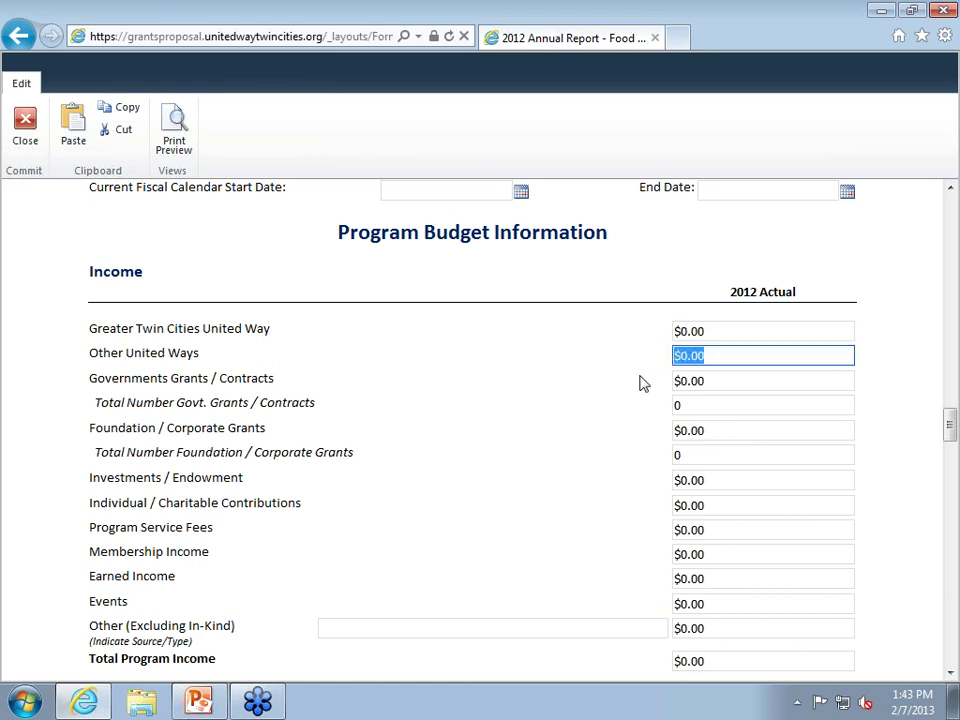
pyautogui.scroll(-4, 595, 424)
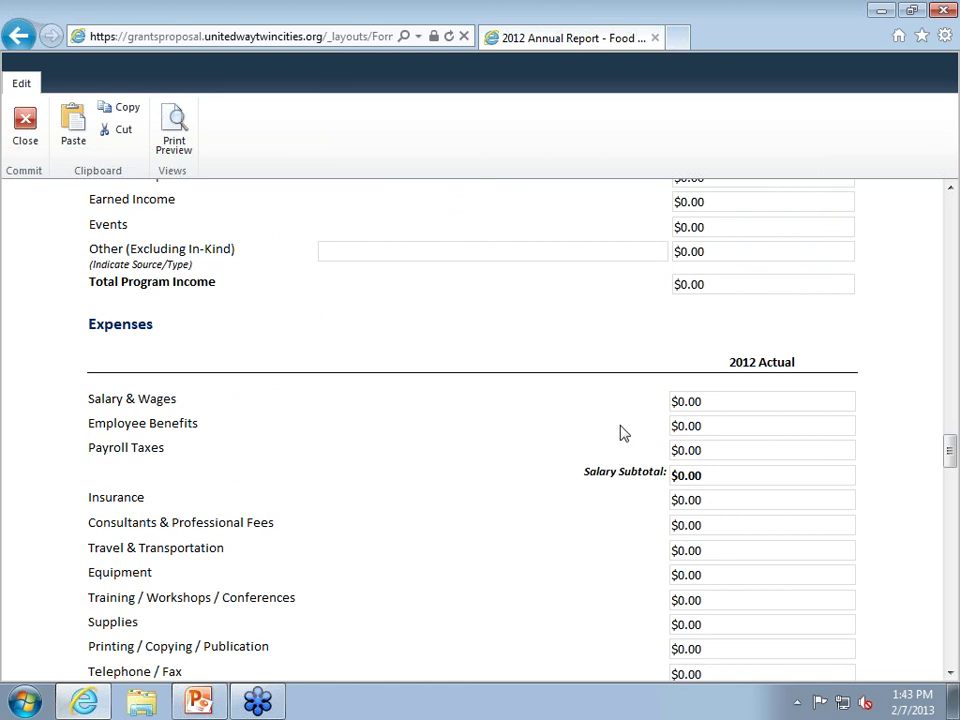
pyautogui.scroll(3, 620, 433)
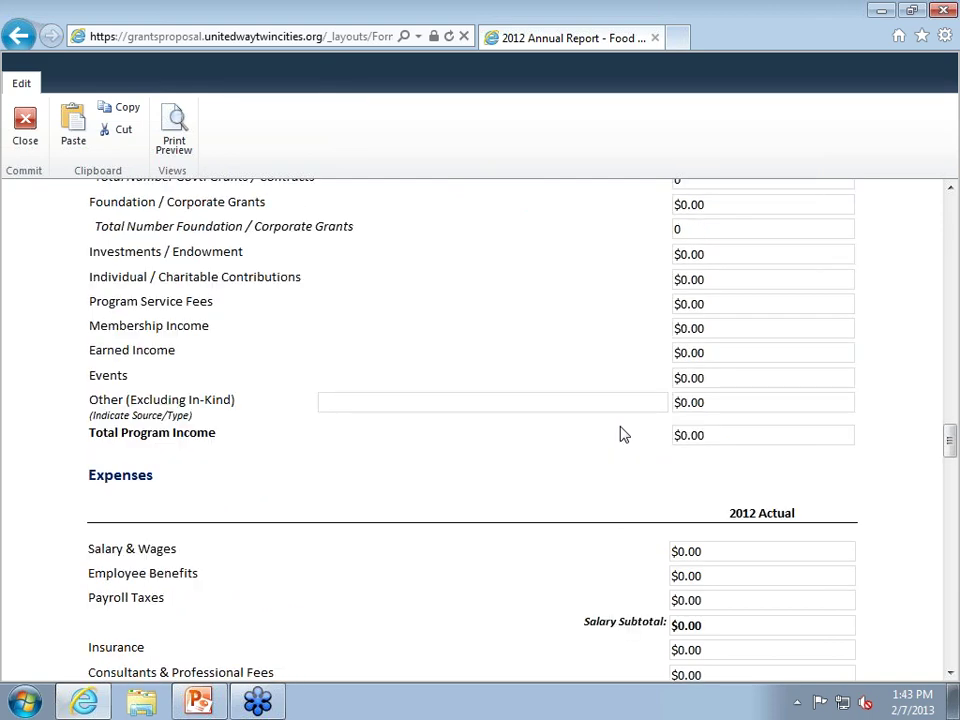
pyautogui.scroll(3, 620, 433)
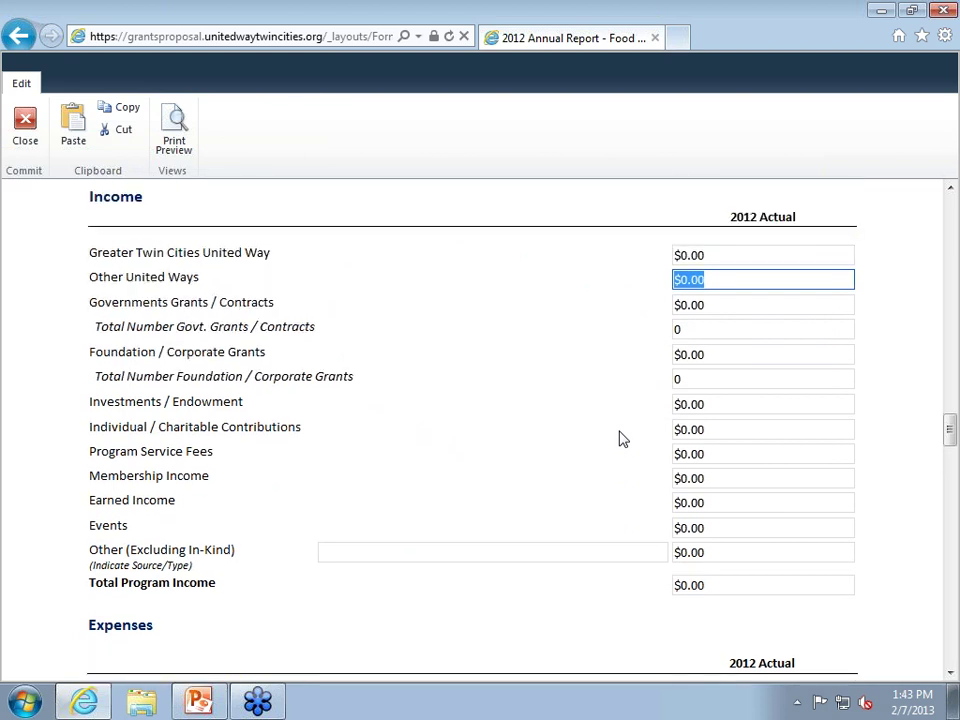
pyautogui.click(712, 430)
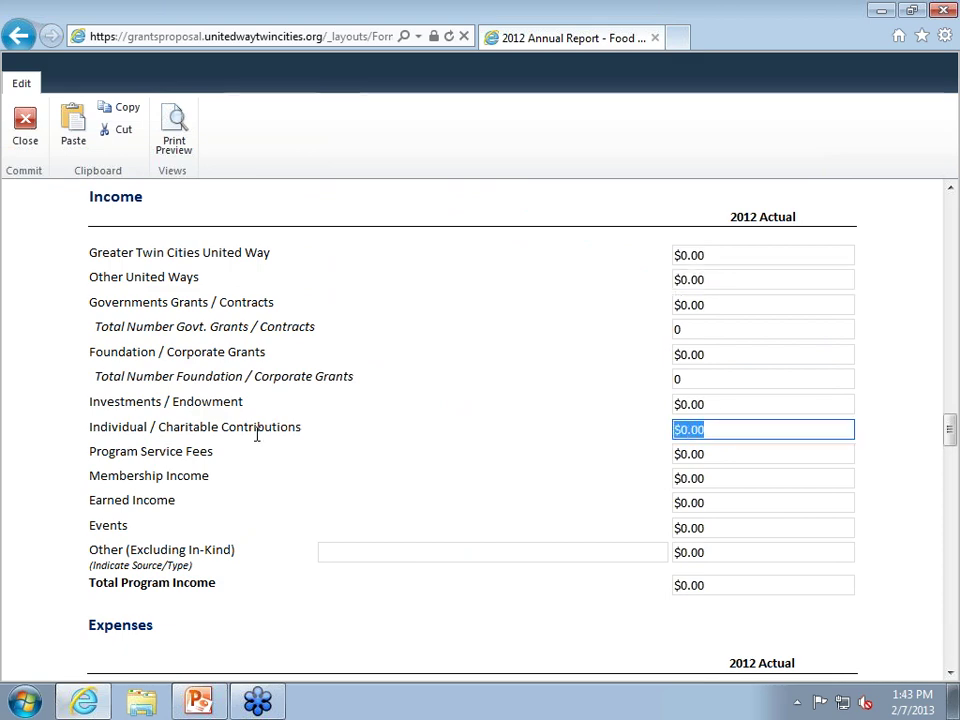
pyautogui.scroll(-4, 258, 435)
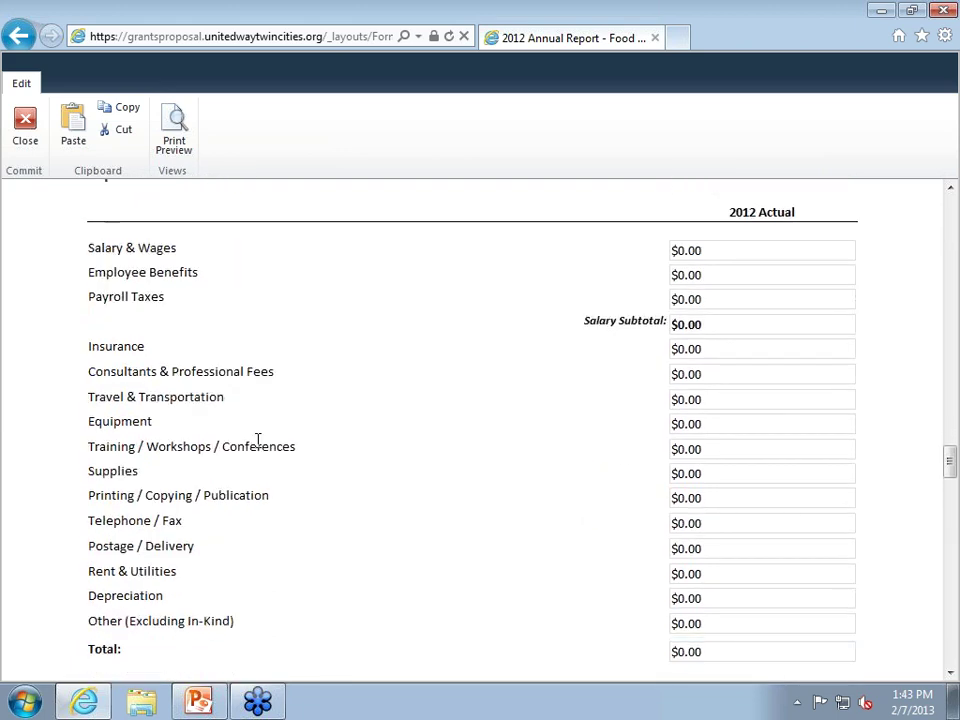
pyautogui.scroll(3, 258, 440)
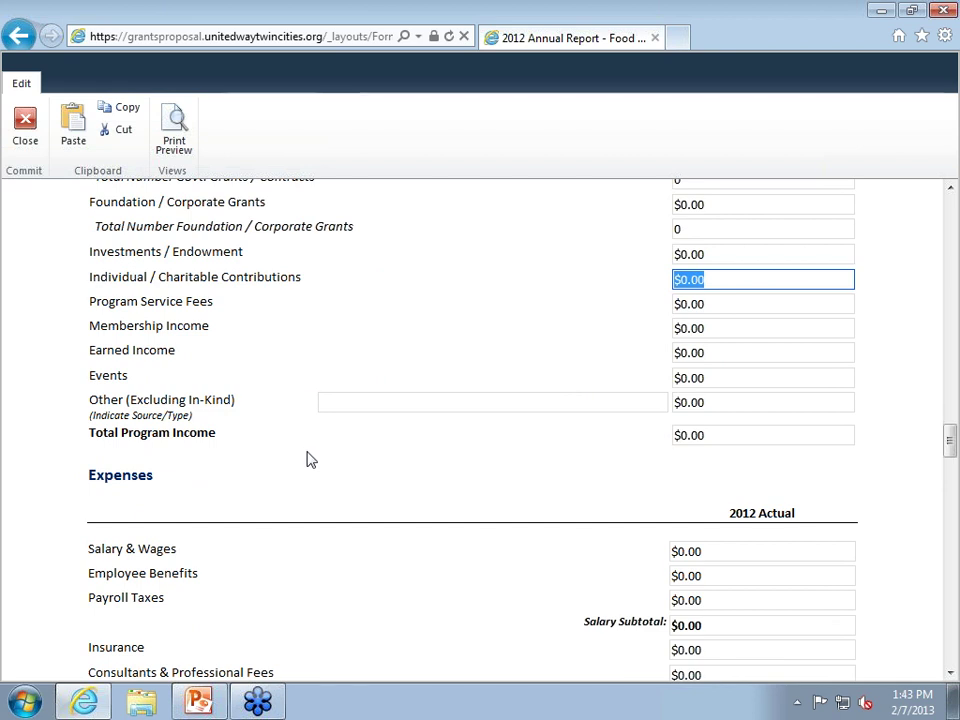
pyautogui.scroll(-3, 310, 459)
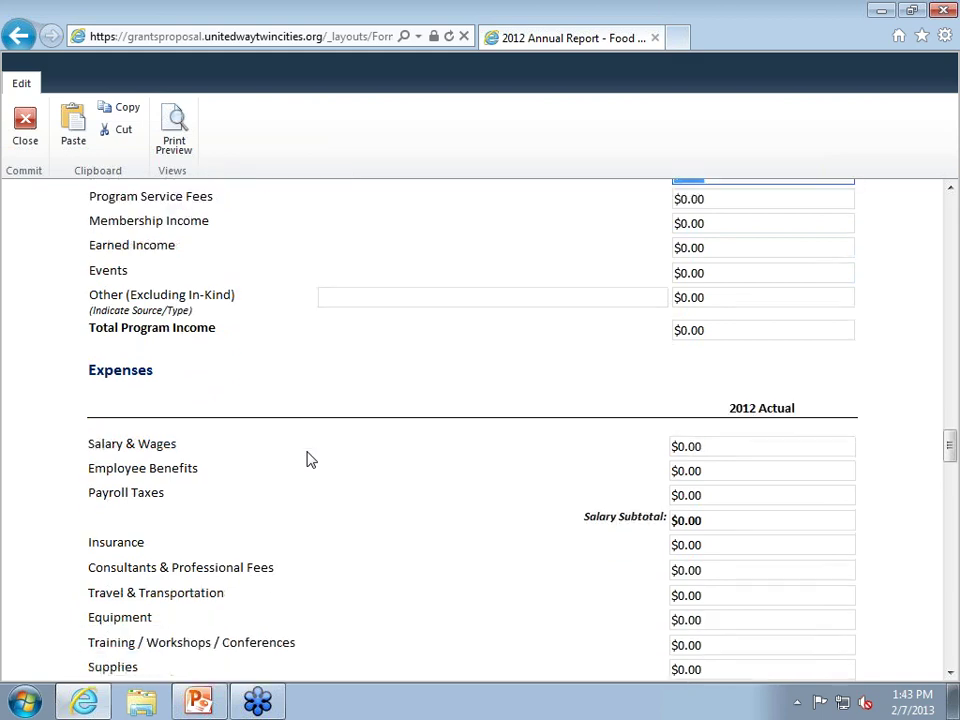
pyautogui.scroll(-10, 310, 459)
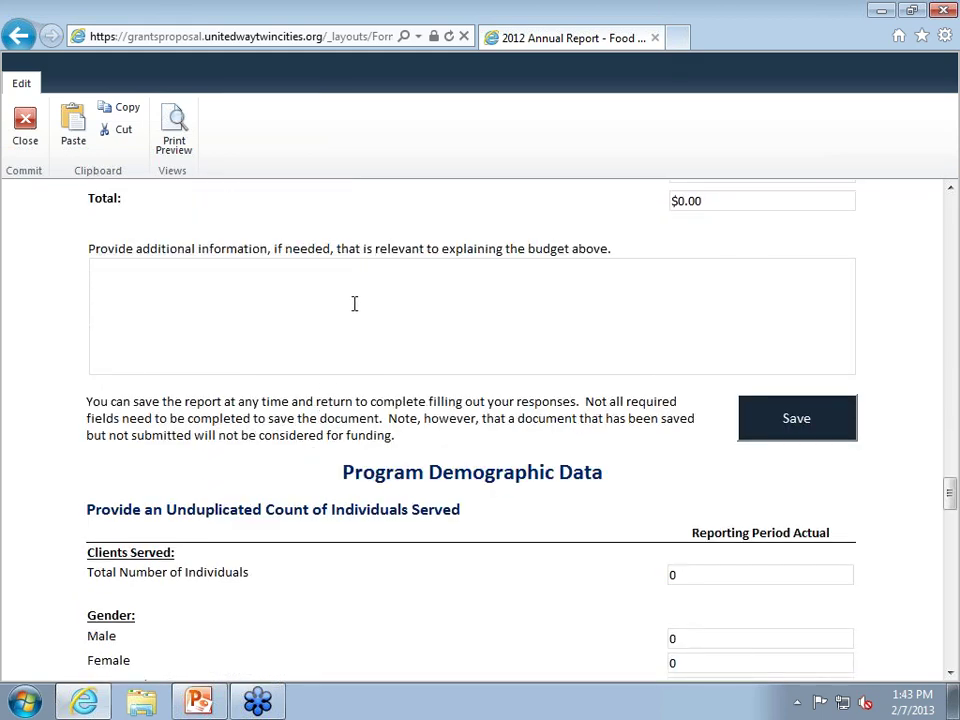
pyautogui.scroll(-4, 369, 313)
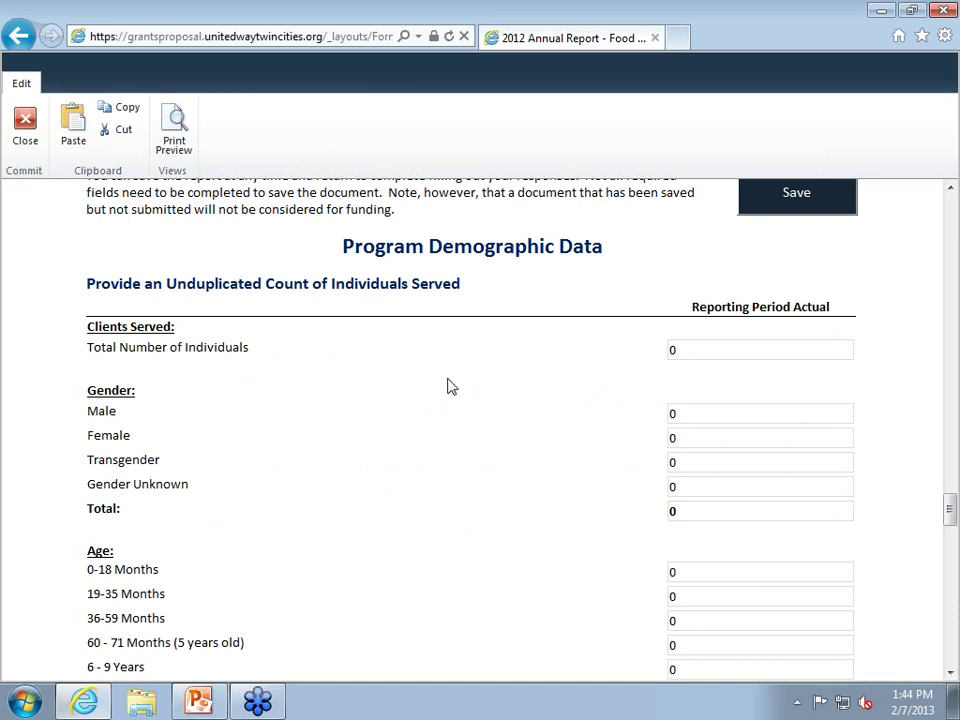
pyautogui.scroll(-1, 453, 375)
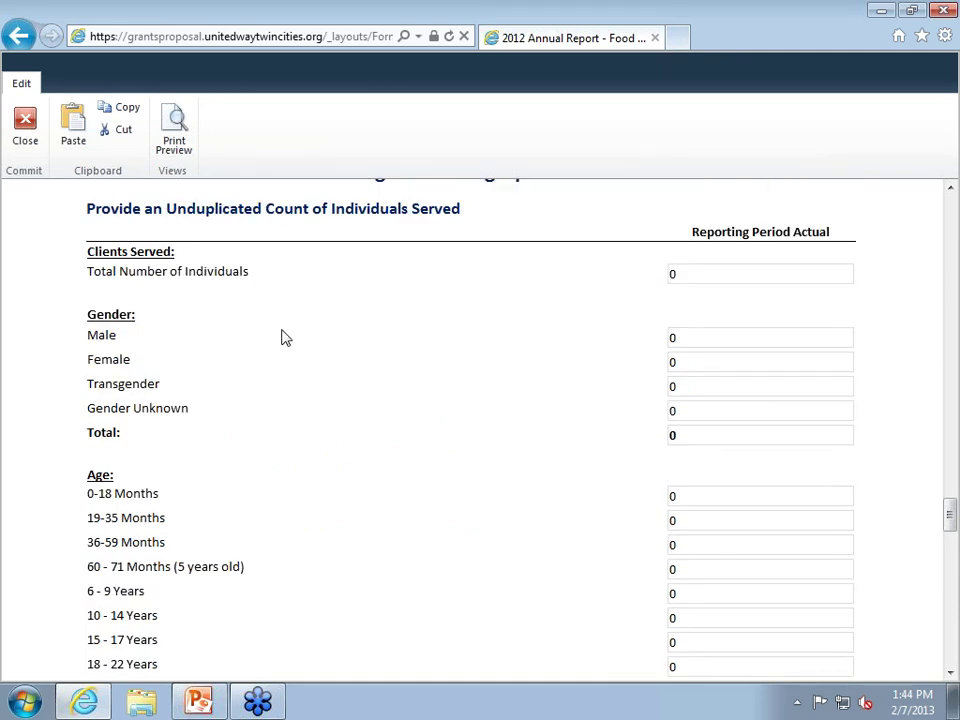
pyautogui.scroll(-1, 283, 342)
pyautogui.scroll(-4, 283, 342)
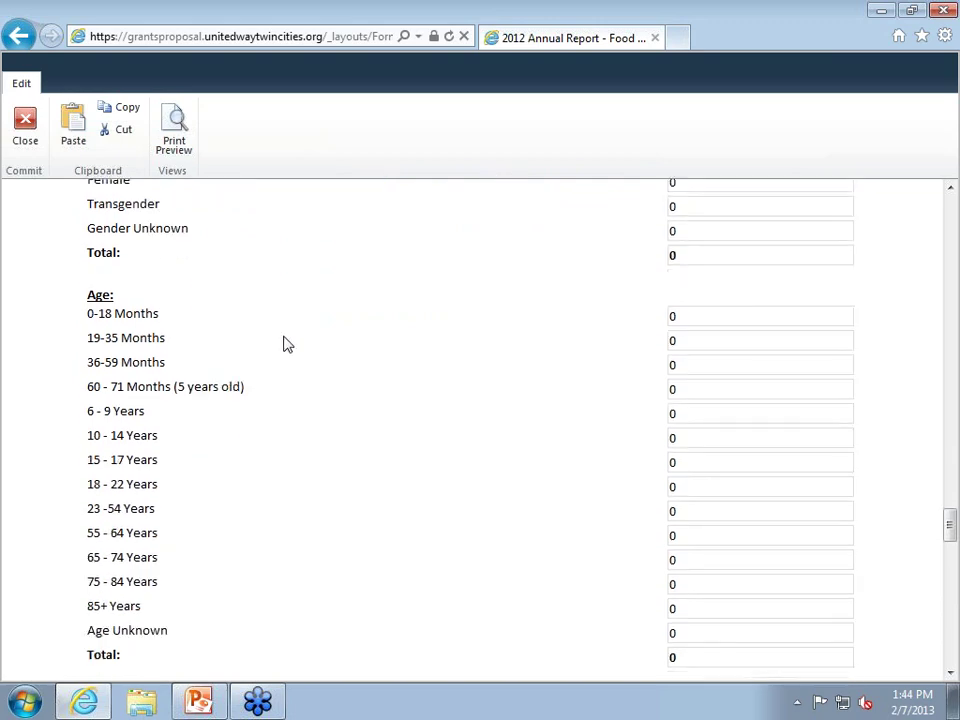
pyautogui.scroll(-8, 283, 342)
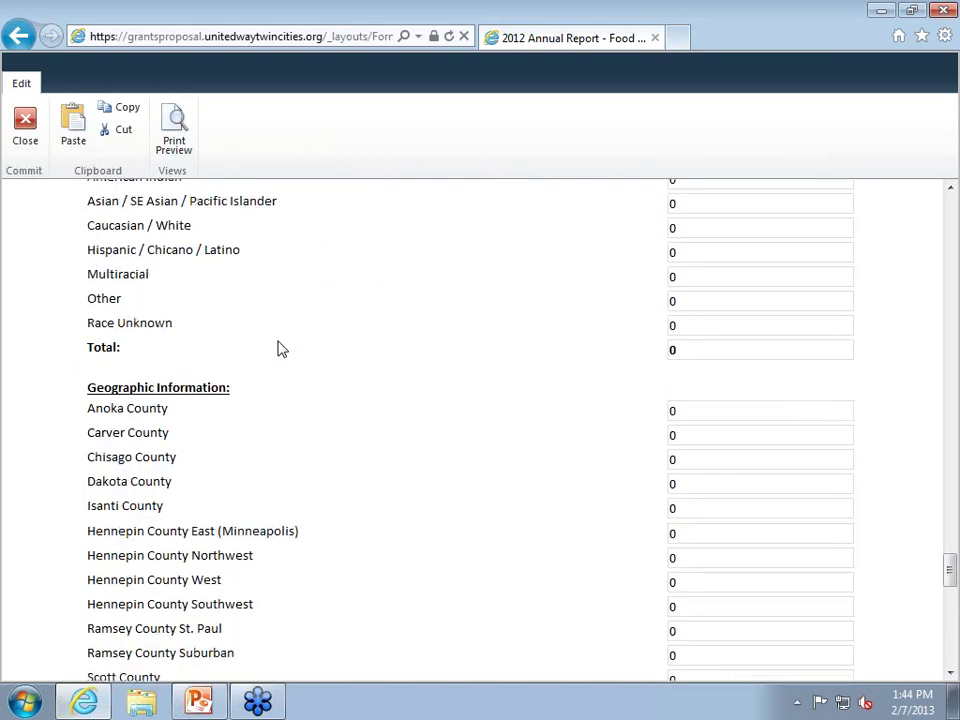
pyautogui.scroll(8, 283, 356)
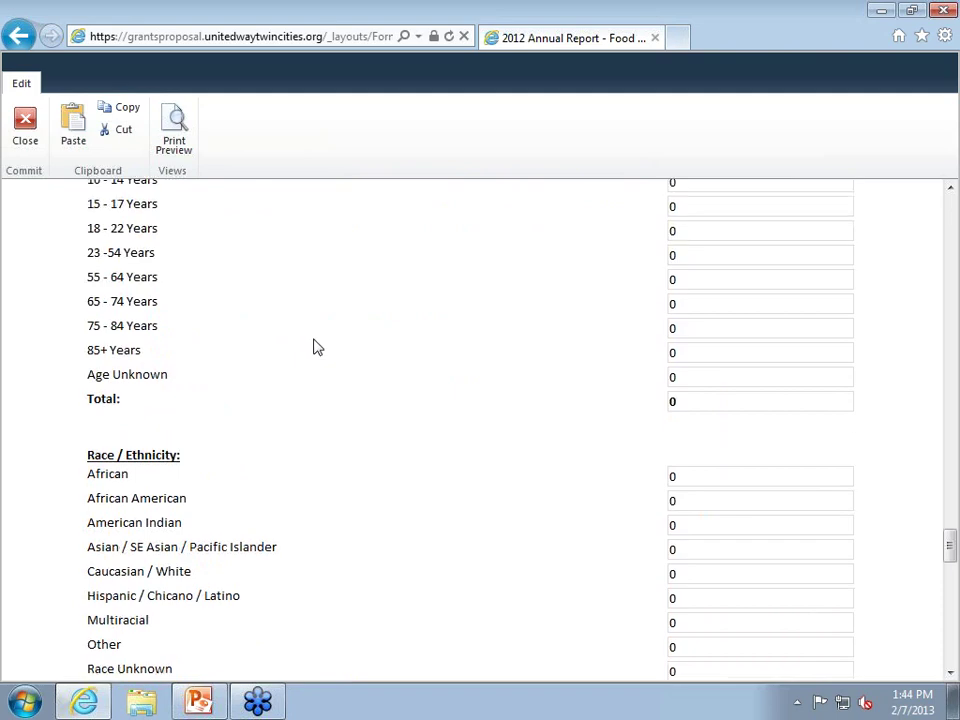
pyautogui.scroll(3, 536, 316)
# Commit the Total Number of Individuals count and move on to the gender counts.
pyautogui.click(673, 348)
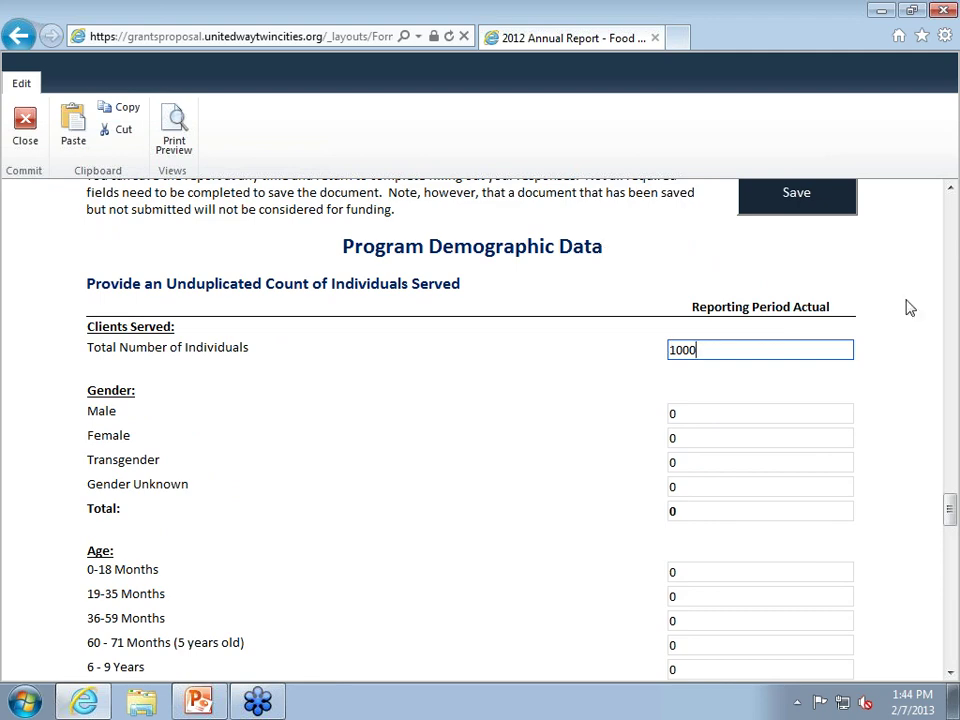
pyautogui.click(750, 415)
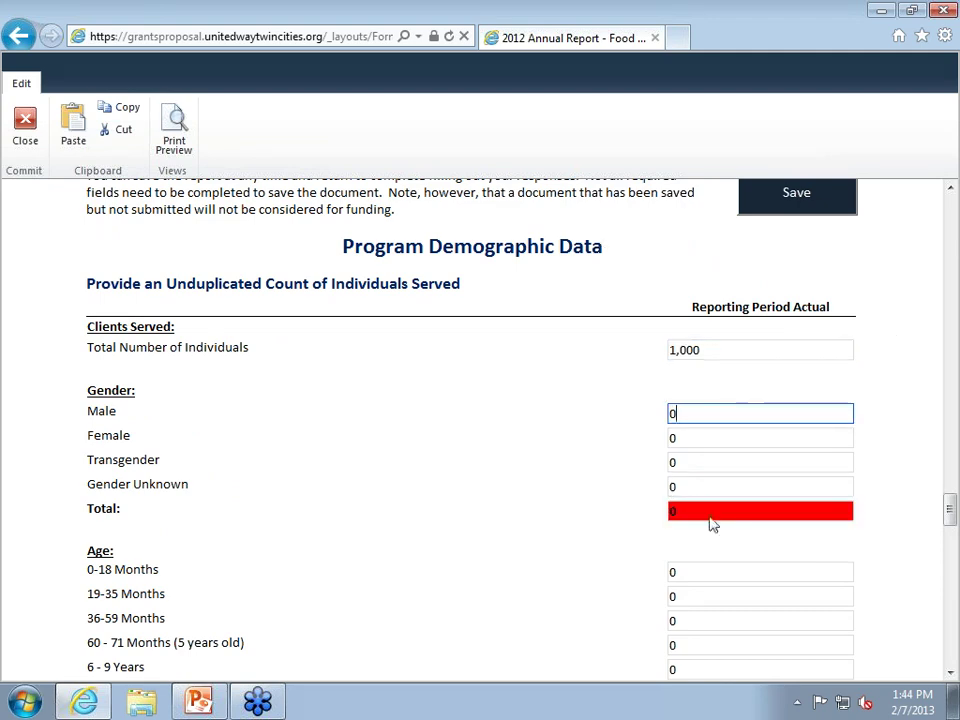
pyautogui.scroll(-4, 700, 521)
pyautogui.scroll(4, 694, 519)
pyautogui.scroll(2, 695, 519)
pyautogui.scroll(-2, 696, 518)
# Enter 500 Female and 500 Transgender individuals so the gender Total reaches 1,000.
pyautogui.doubleClick(686, 438)
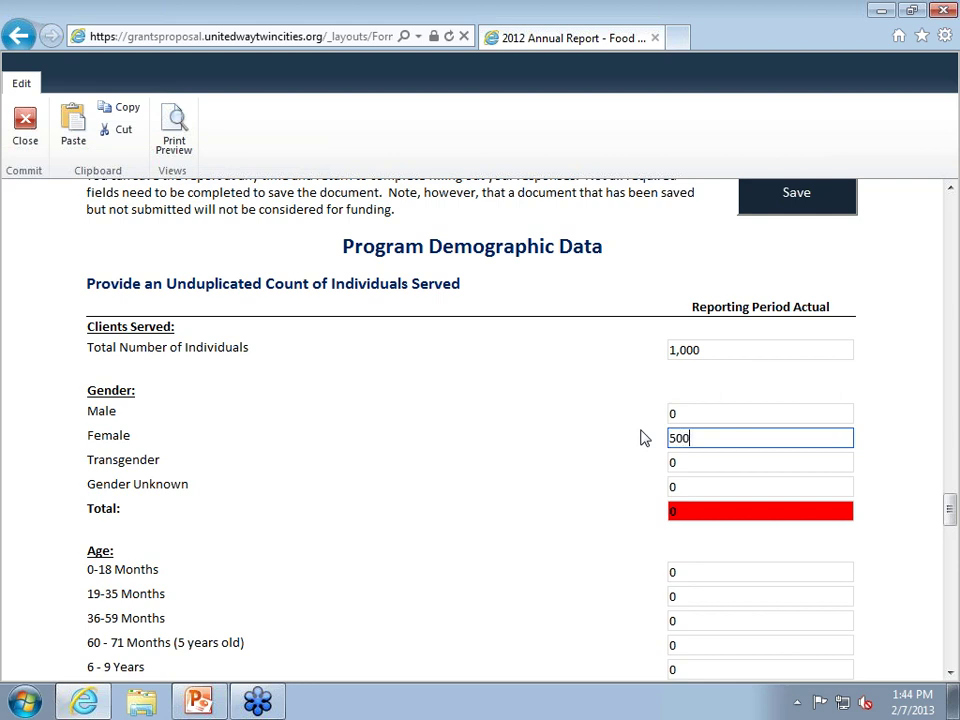
pyautogui.press('Tab')
pyautogui.write('500')
pyautogui.press('Tab')
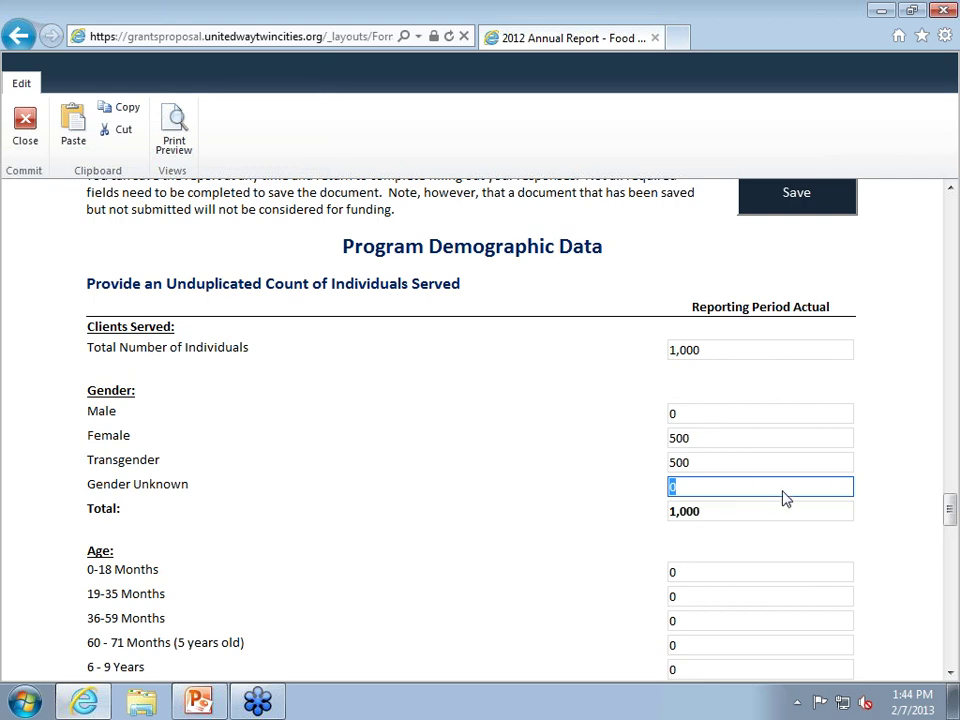
# Scroll past the Age, Race/Ethnicity and county sections to the Households Served counts.
pyautogui.scroll(-3, 799, 489)
pyautogui.scroll(1, 799, 483)
pyautogui.scroll(-9, 790, 485)
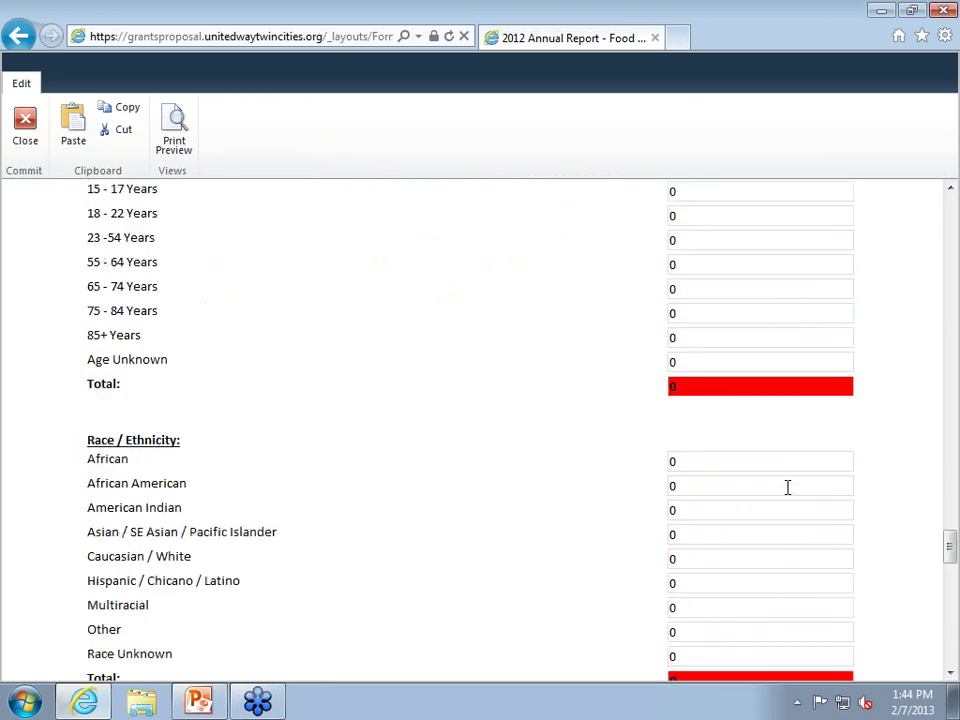
pyautogui.scroll(13, 789, 485)
pyautogui.scroll(-16, 797, 487)
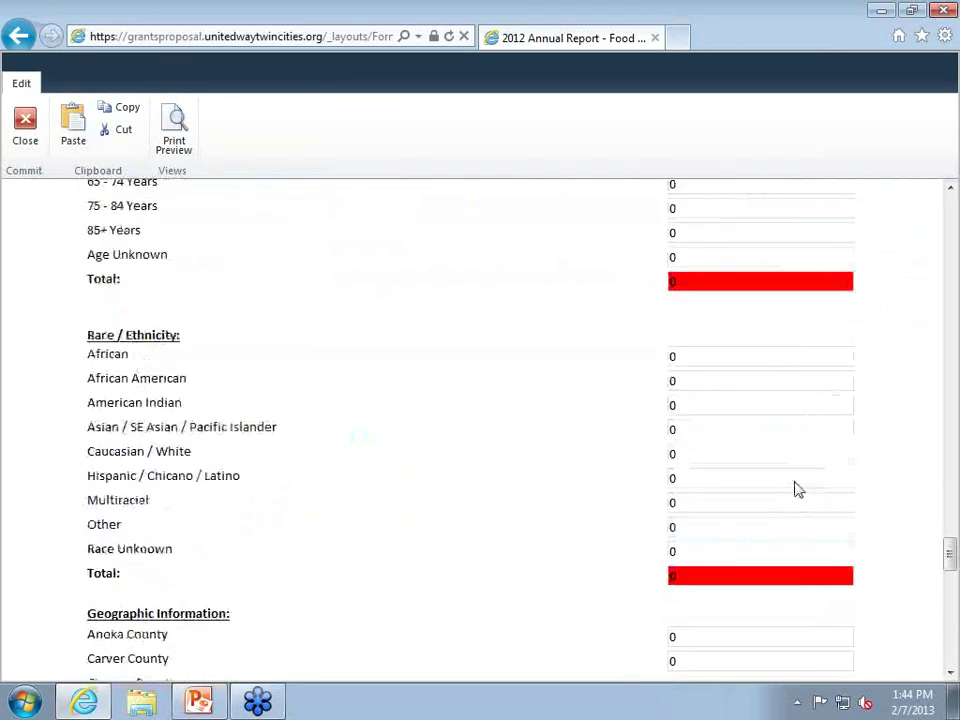
pyautogui.scroll(-3, 799, 487)
pyautogui.scroll(2, 279, 285)
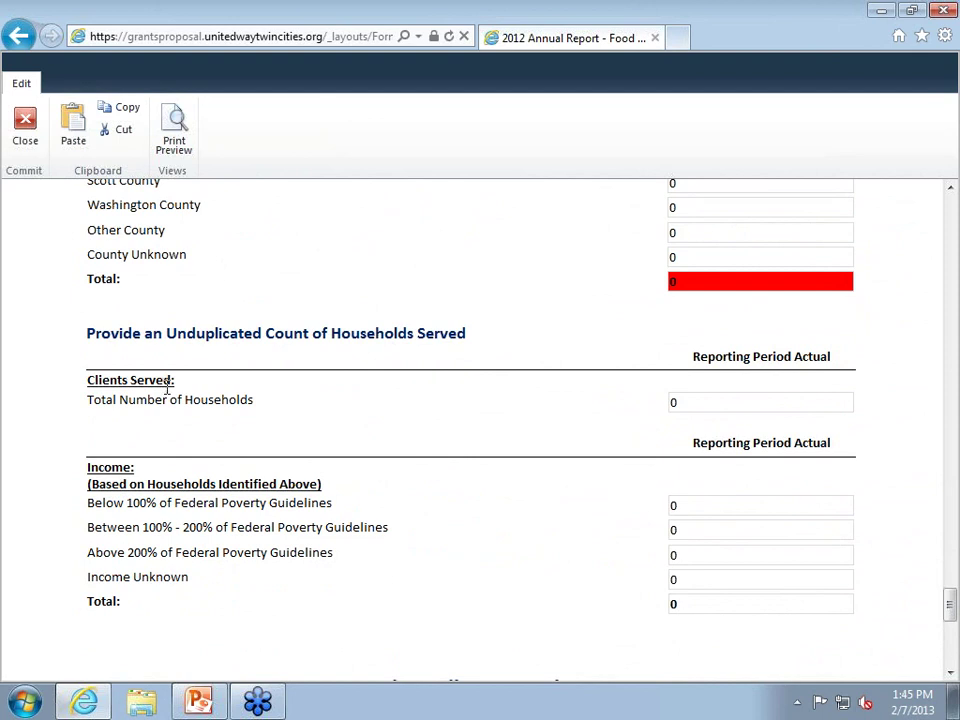
# Enter 900 total households and 900 below 100% of poverty guidelines so the income total reads 900.
pyautogui.click(692, 403)
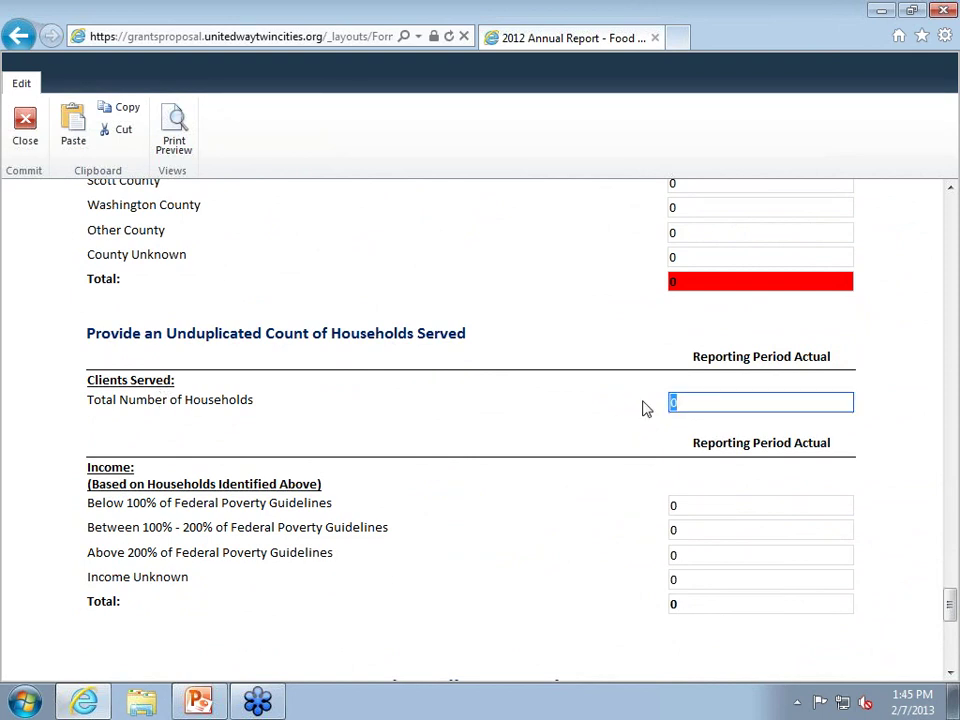
pyautogui.write('900')
pyautogui.click(608, 419)
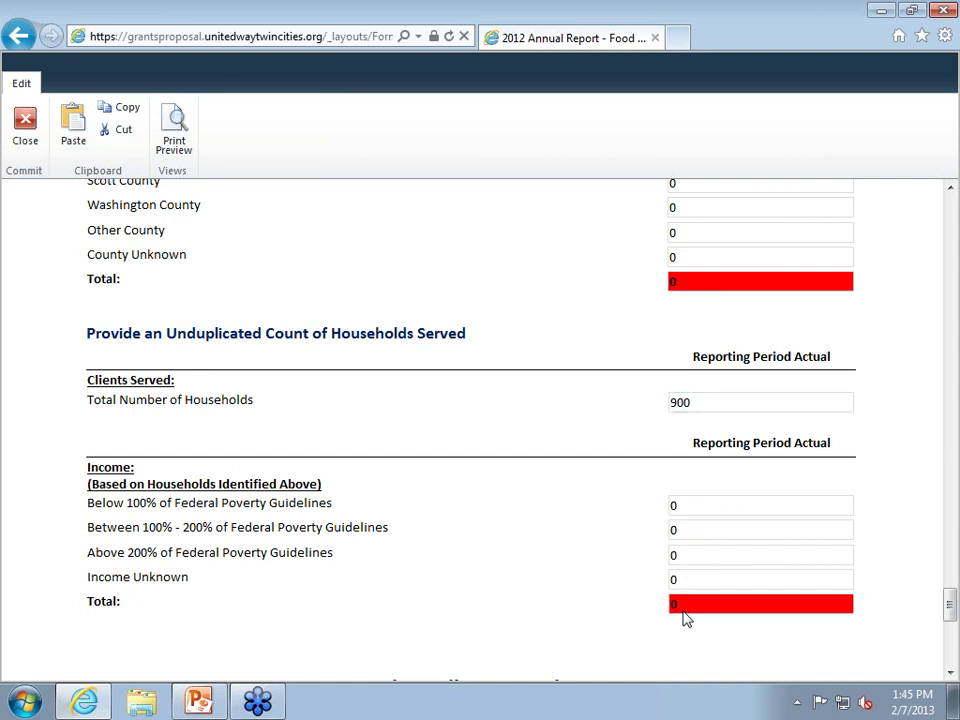
pyautogui.click(672, 507)
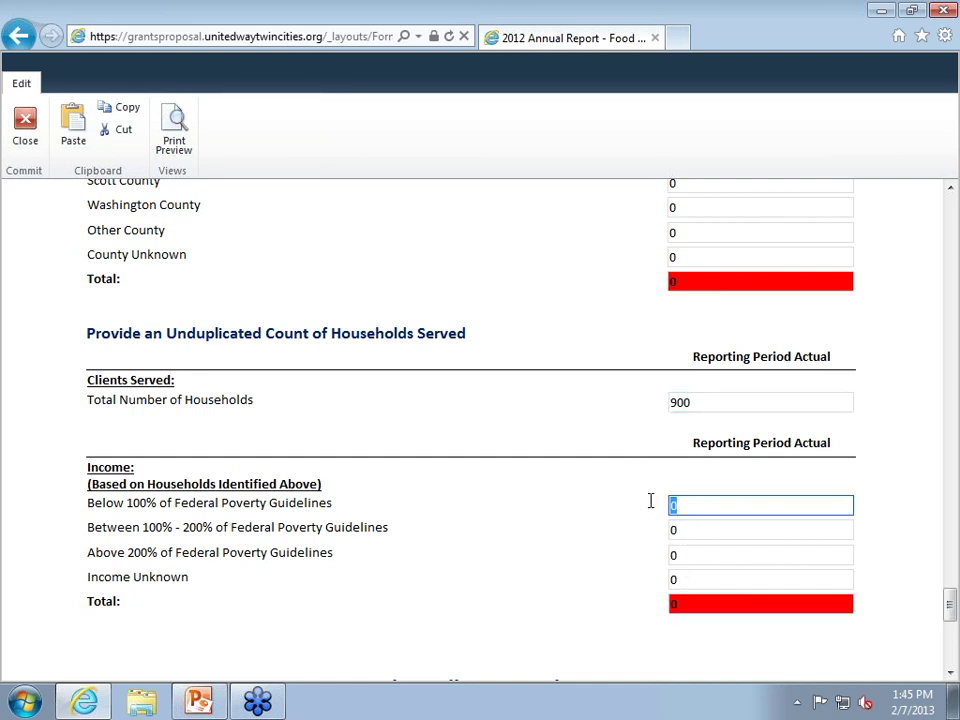
pyautogui.write('900')
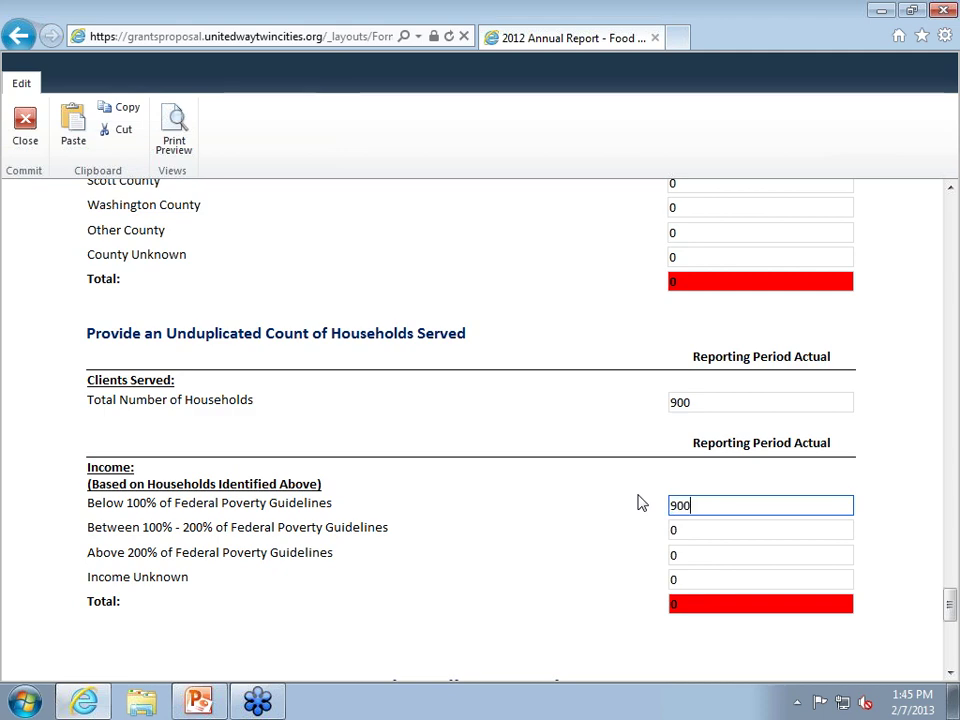
pyautogui.click(632, 525)
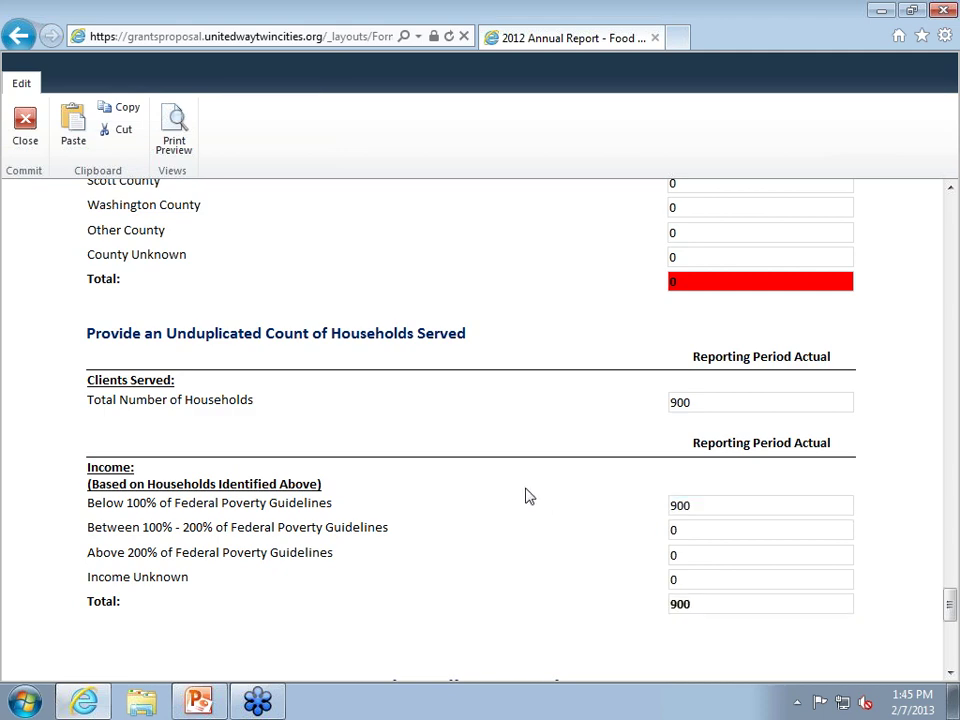
# Scroll the HQB Test Report form down to the empty Service Delivery Locations section.
pyautogui.scroll(-4, 532, 487)
pyautogui.scroll(1, 538, 487)
pyautogui.scroll(-2, 539, 488)
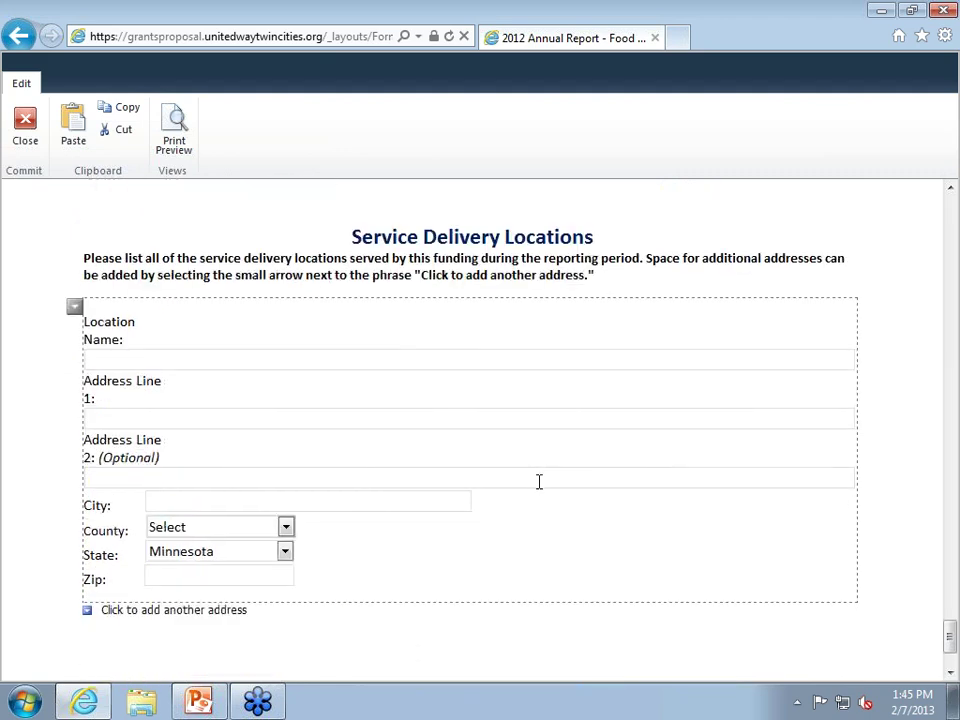
pyautogui.scroll(12, 540, 485)
pyautogui.scroll(8, 548, 489)
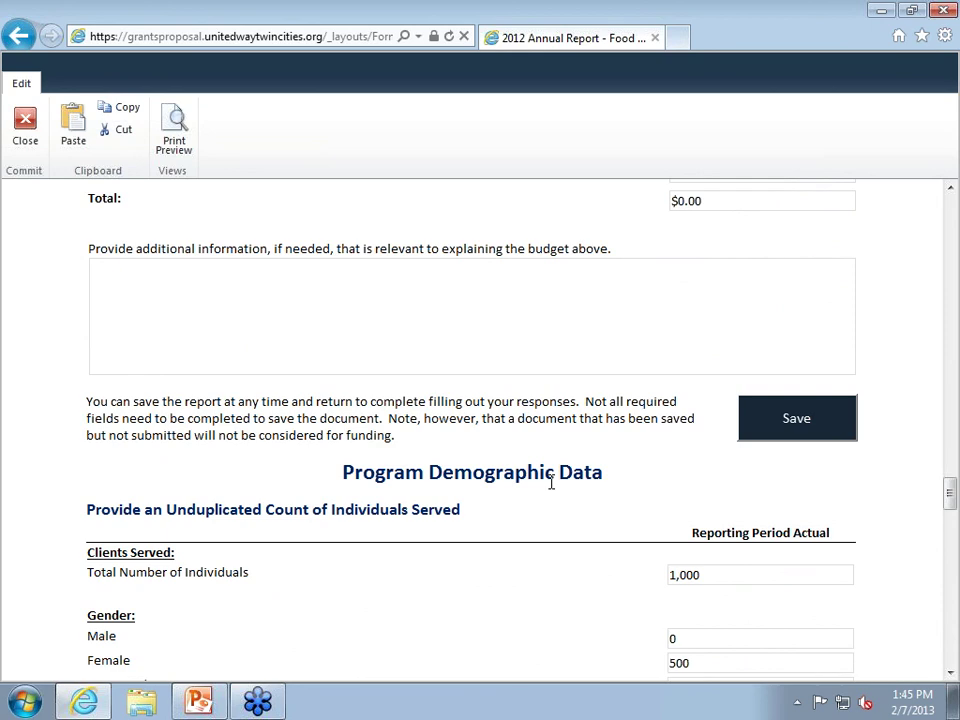
pyautogui.scroll(-15, 548, 395)
pyautogui.scroll(-10, 546, 400)
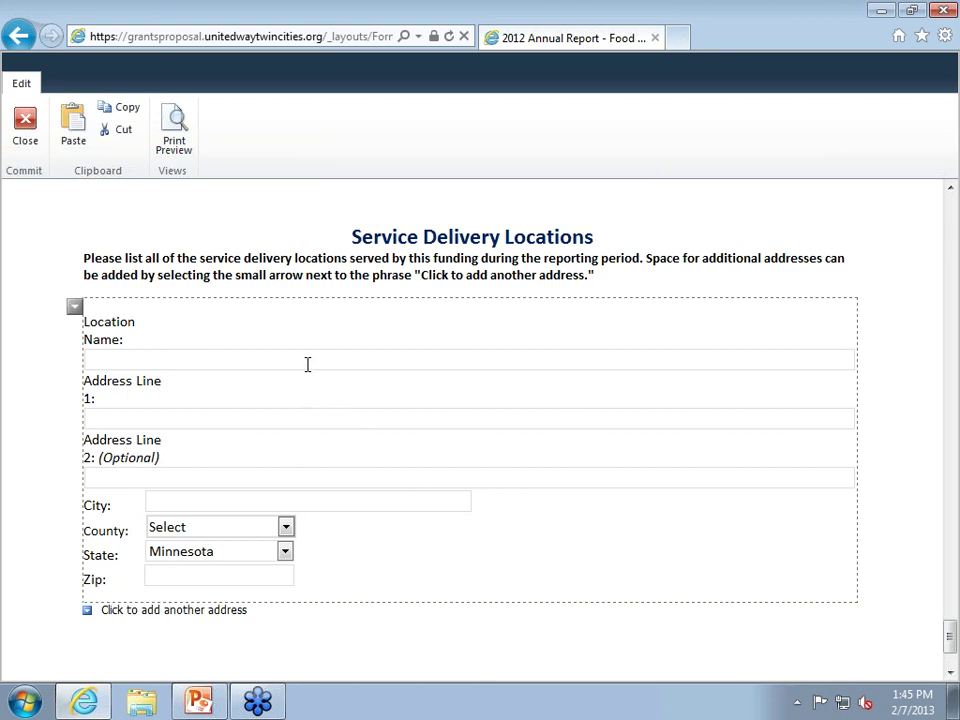
# Enter location GTCUW at 404 S Eighth St, Minneapolis, Hennepin County, zip 55404.
pyautogui.click(305, 362)
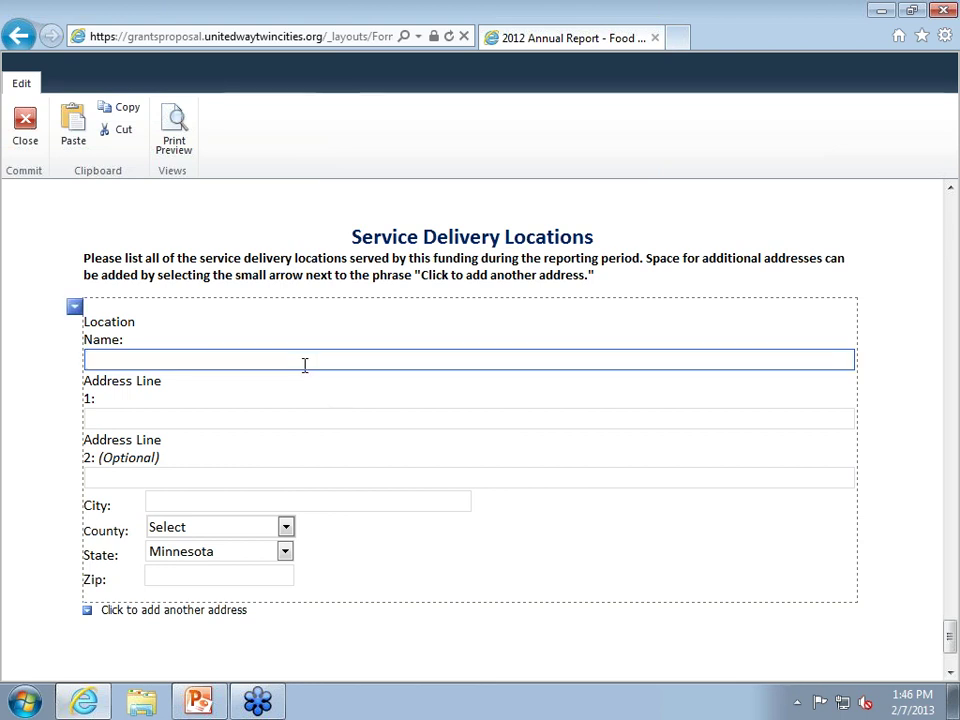
pyautogui.write('GTCUW')
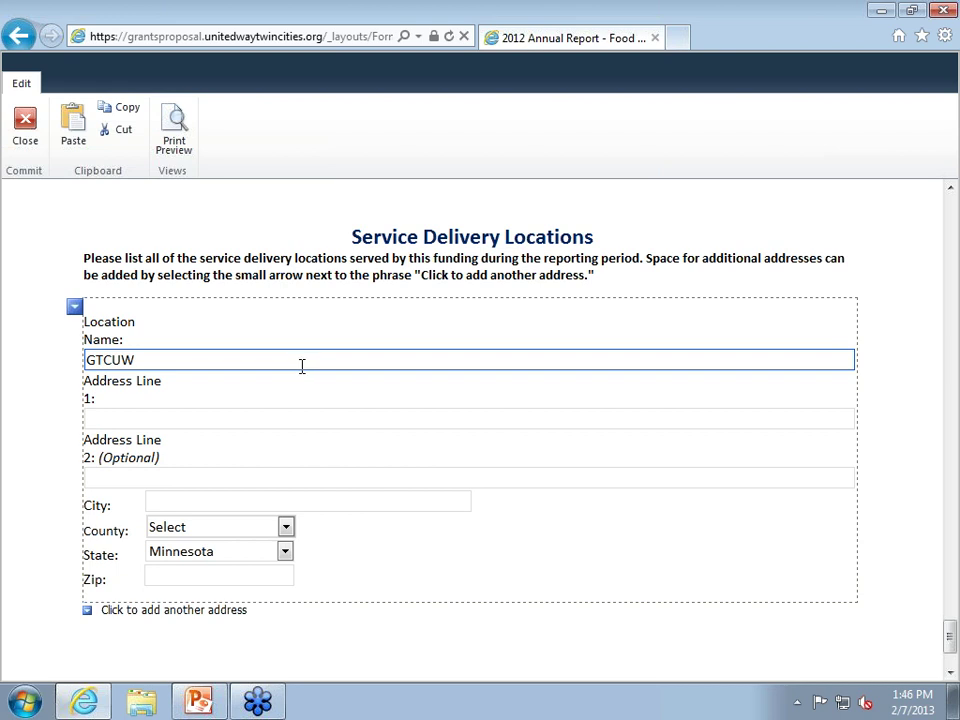
pyautogui.click(227, 421)
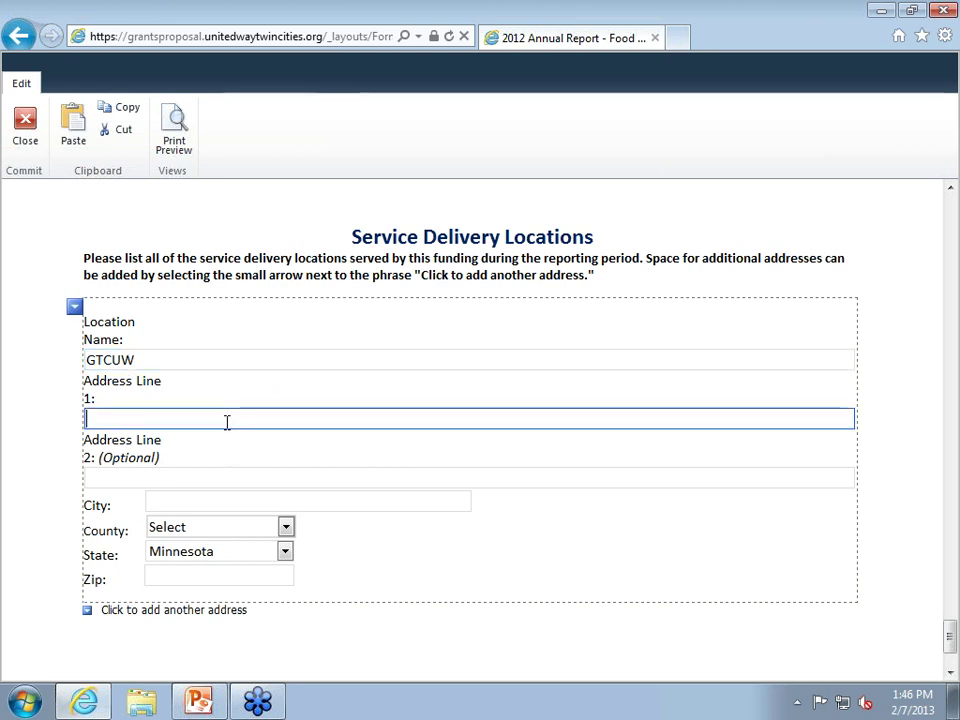
pyautogui.write('4040')
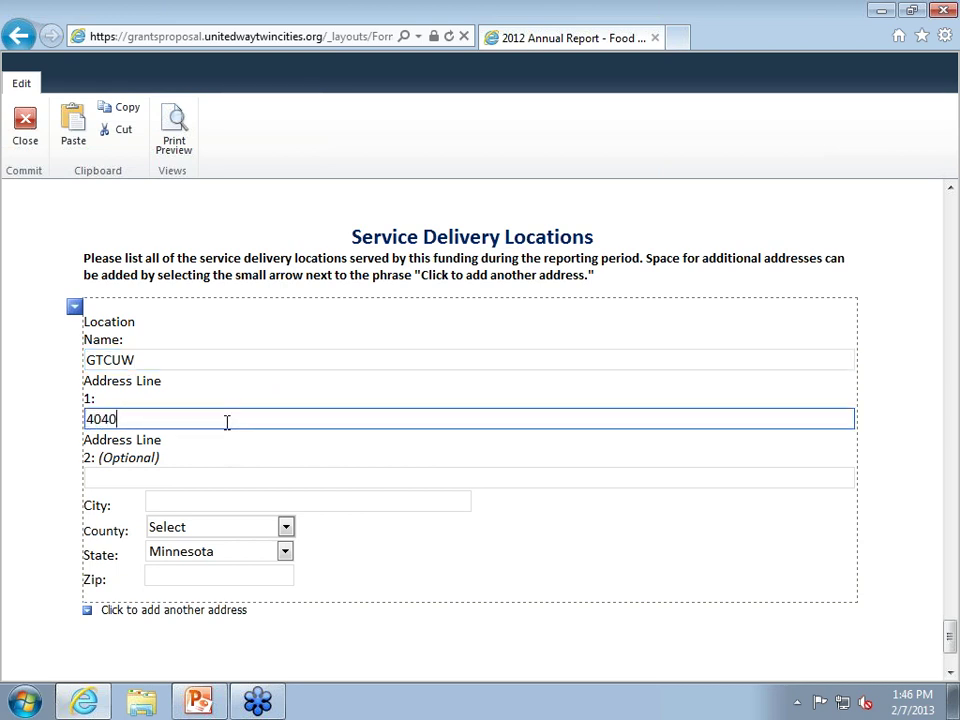
pyautogui.write('S Eighth St')
pyautogui.press('Tab')
pyautogui.press('Tab')
pyautogui.write('Minneapo')
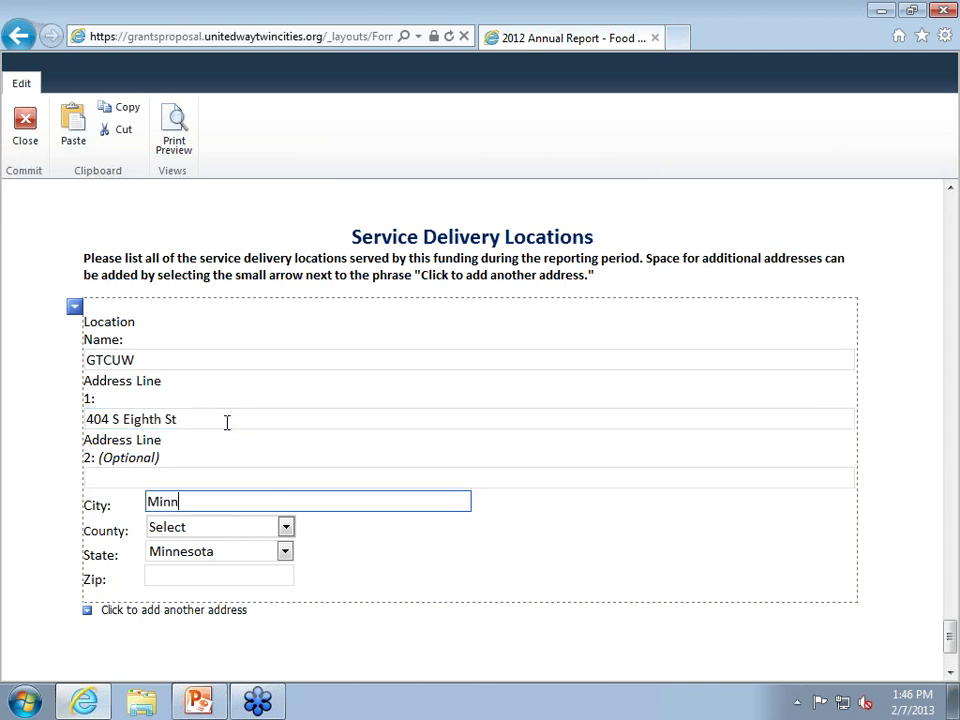
pyautogui.press('Tab')
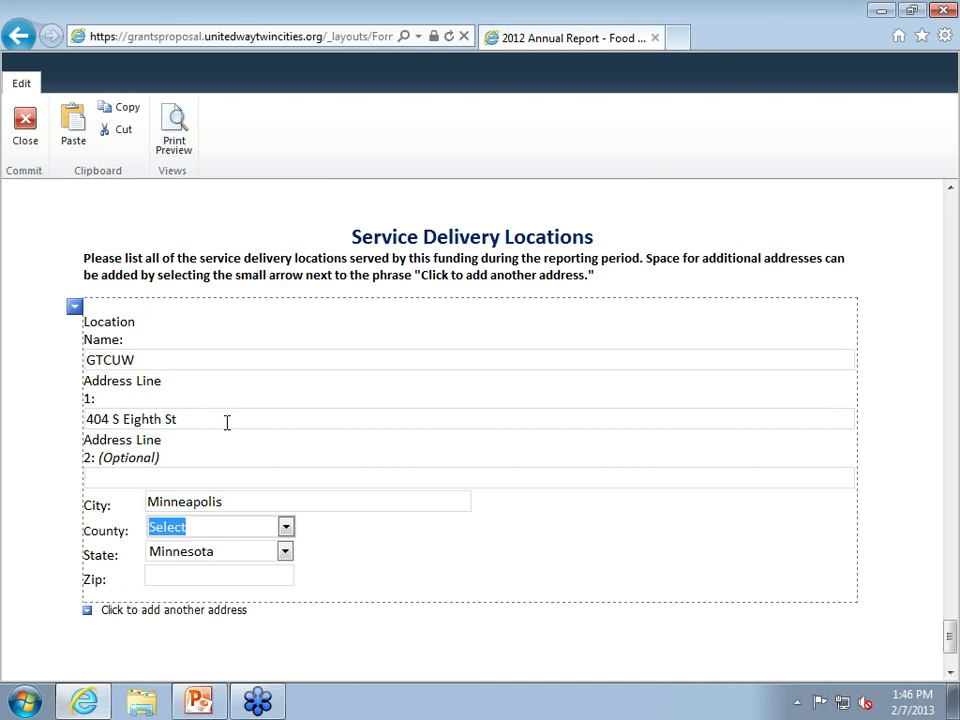
pyautogui.click(286, 527)
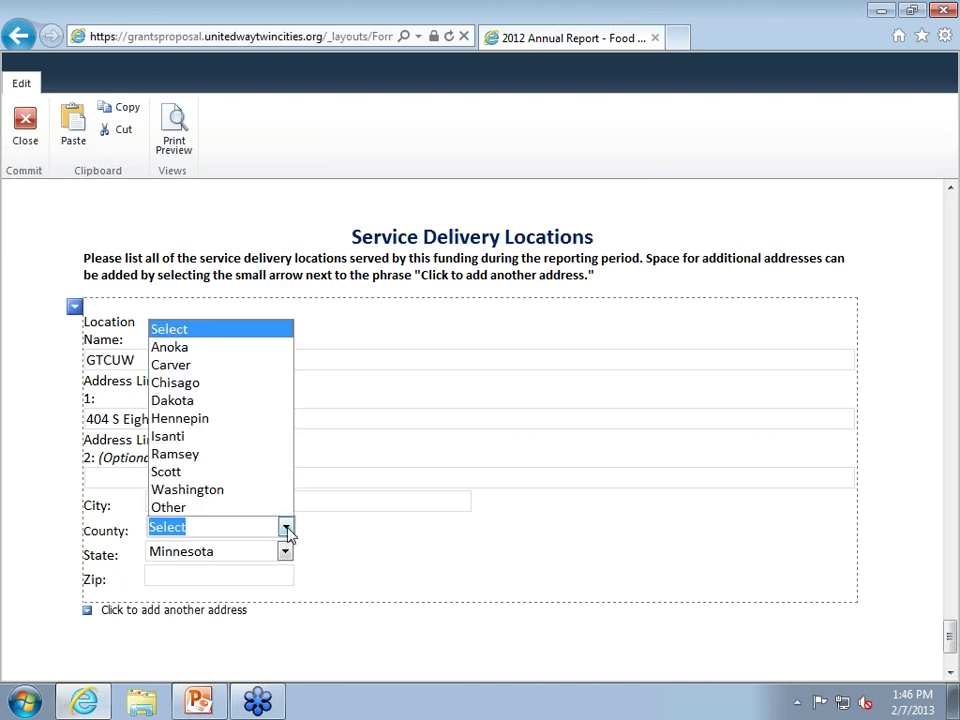
pyautogui.click(160, 420)
pyautogui.click(170, 577)
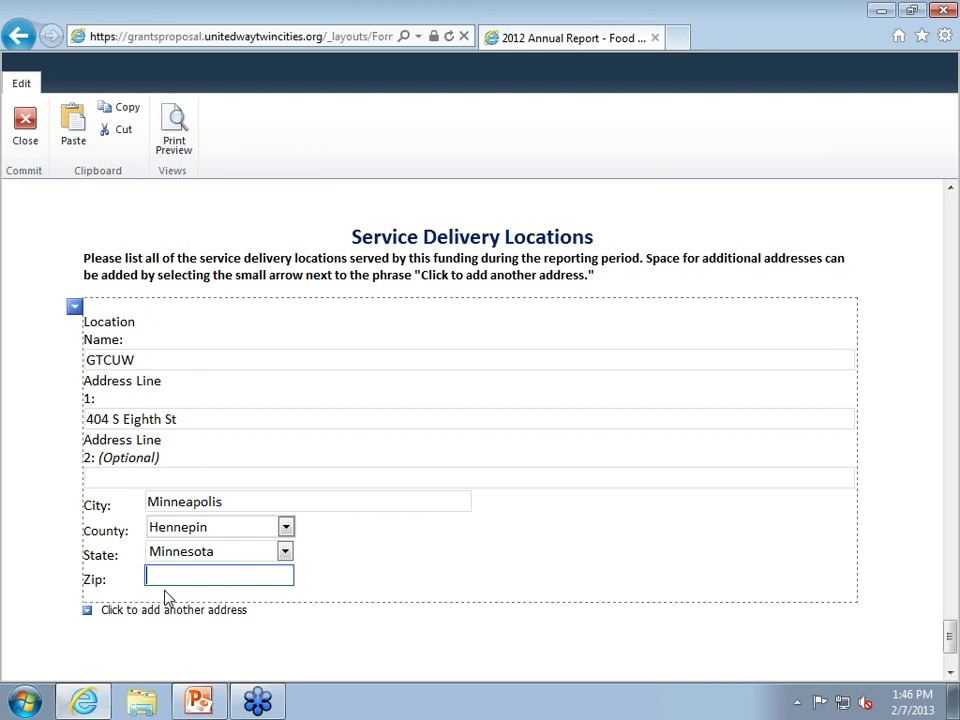
pyautogui.write('554040')
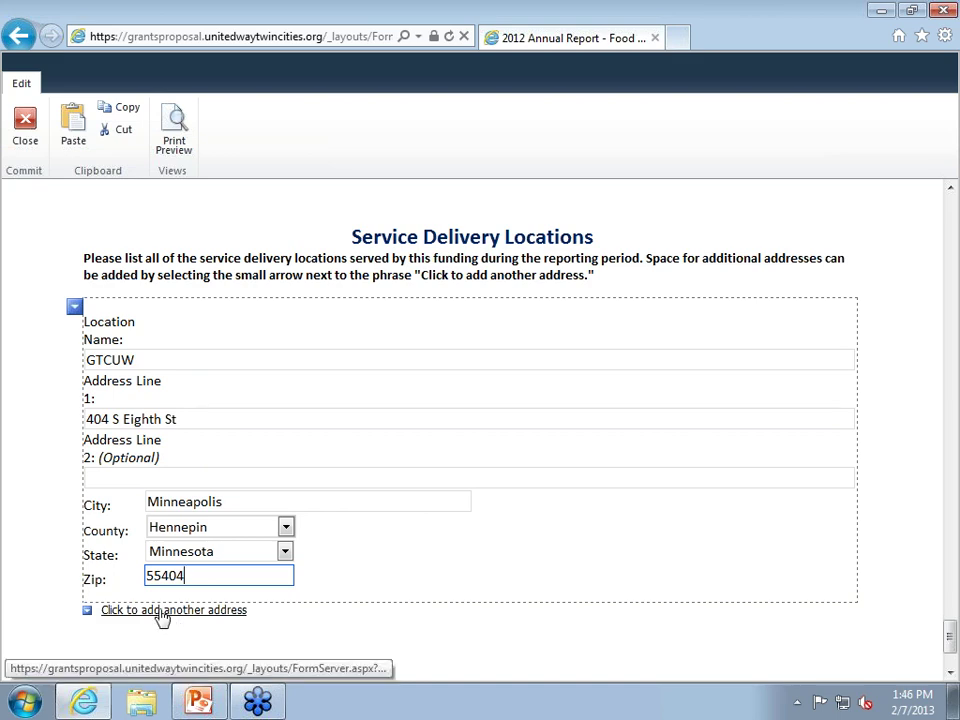
# Add another address entry, creating a blank second location with state defaulting to Minnesota.
pyautogui.click(160, 612)
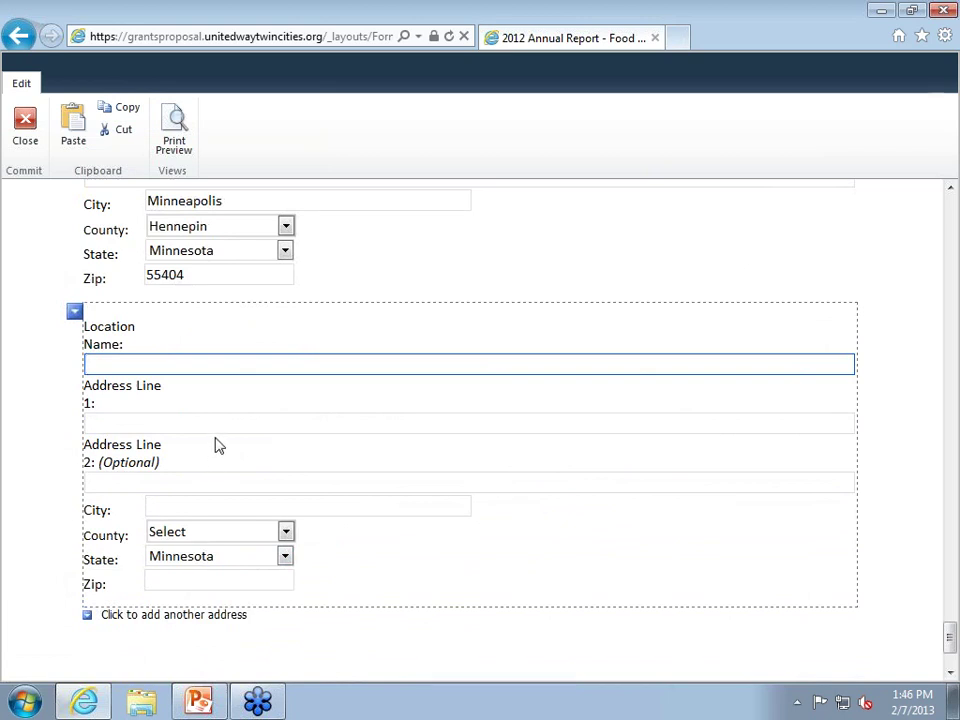
pyautogui.scroll(3, 218, 447)
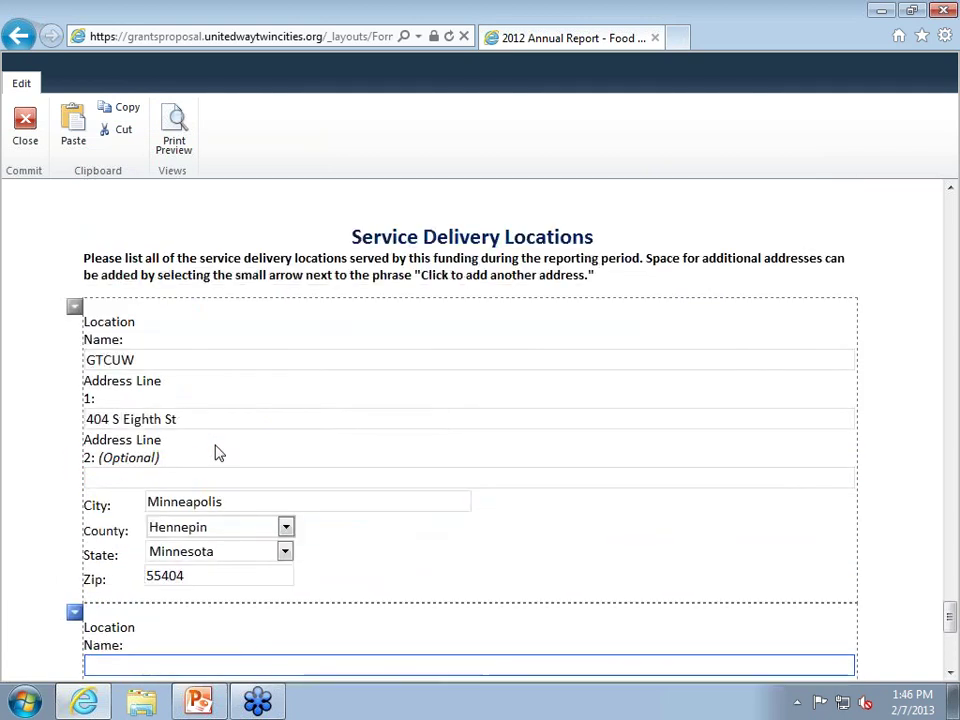
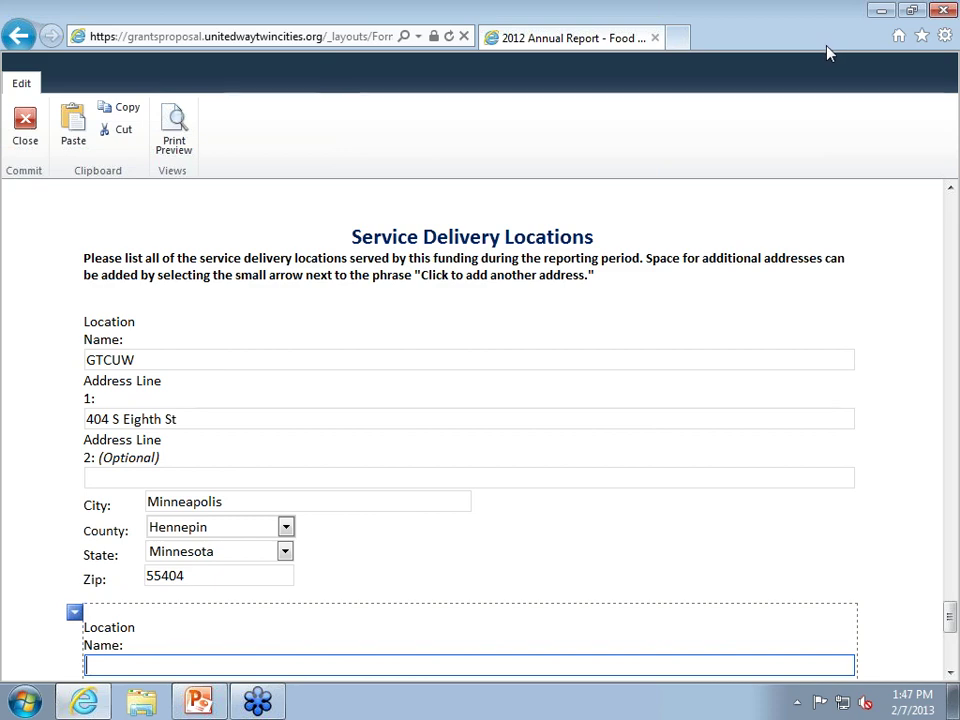
# Return to the top of the HQB Test Report form and save it.
pyautogui.moveTo(949, 617); pyautogui.dragTo(926, 242)
pyautogui.click(835, 410)
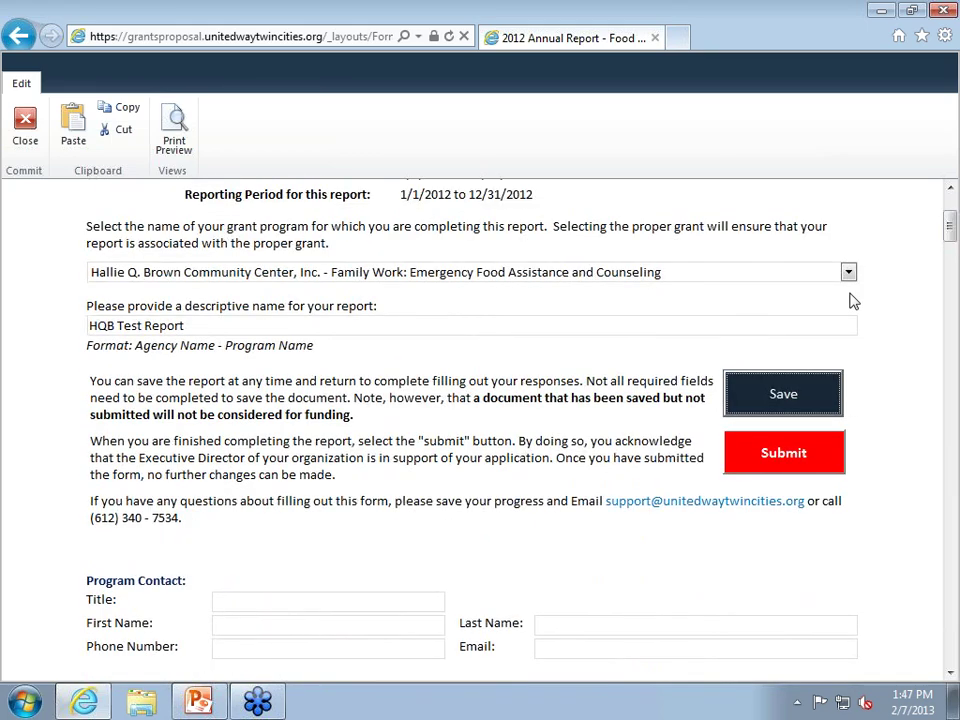
pyautogui.click(174, 130)
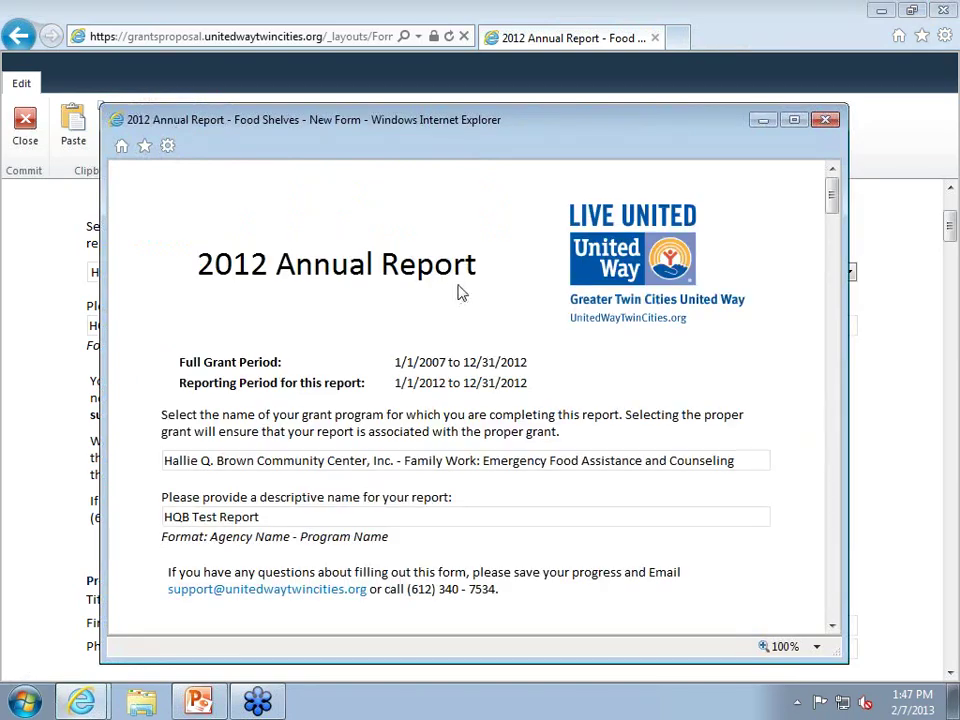
pyautogui.scroll(-15, 462, 290)
pyautogui.scroll(-10, 470, 290)
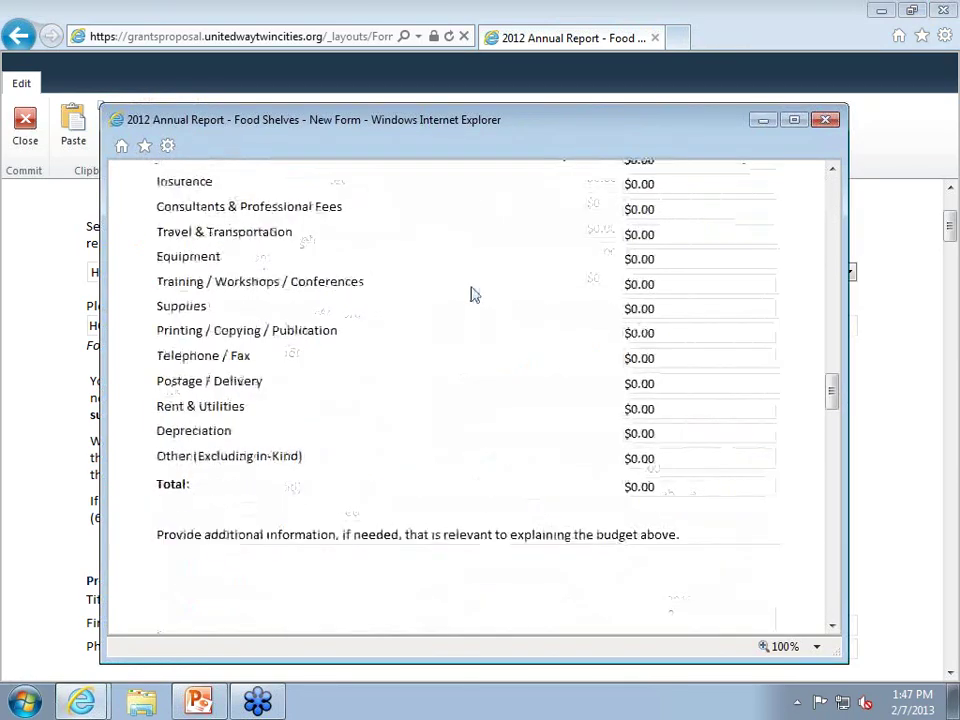
pyautogui.scroll(8, 482, 283)
pyautogui.scroll(15, 492, 273)
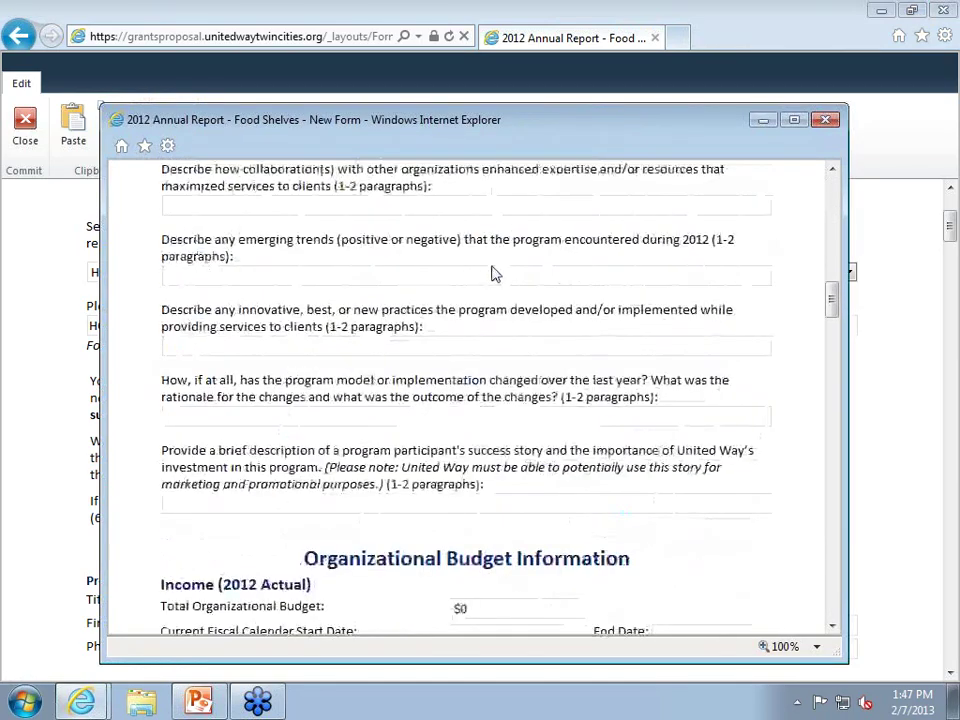
pyautogui.click(828, 121)
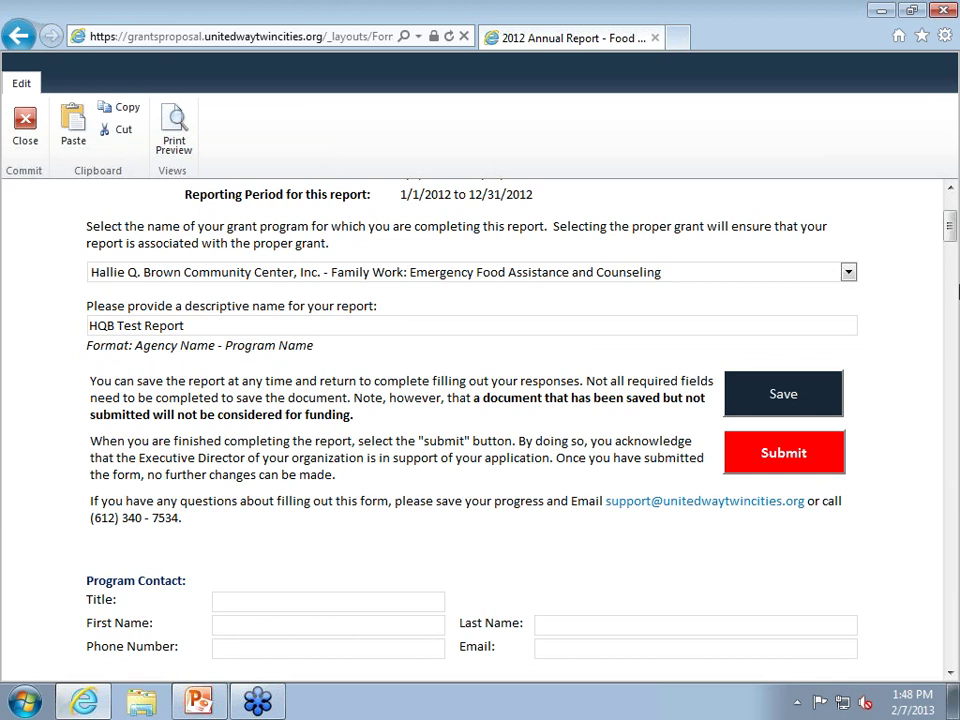
# Save the HQB Test Report, then close the form and confirm Yes.
pyautogui.scroll(4, 950, 232)
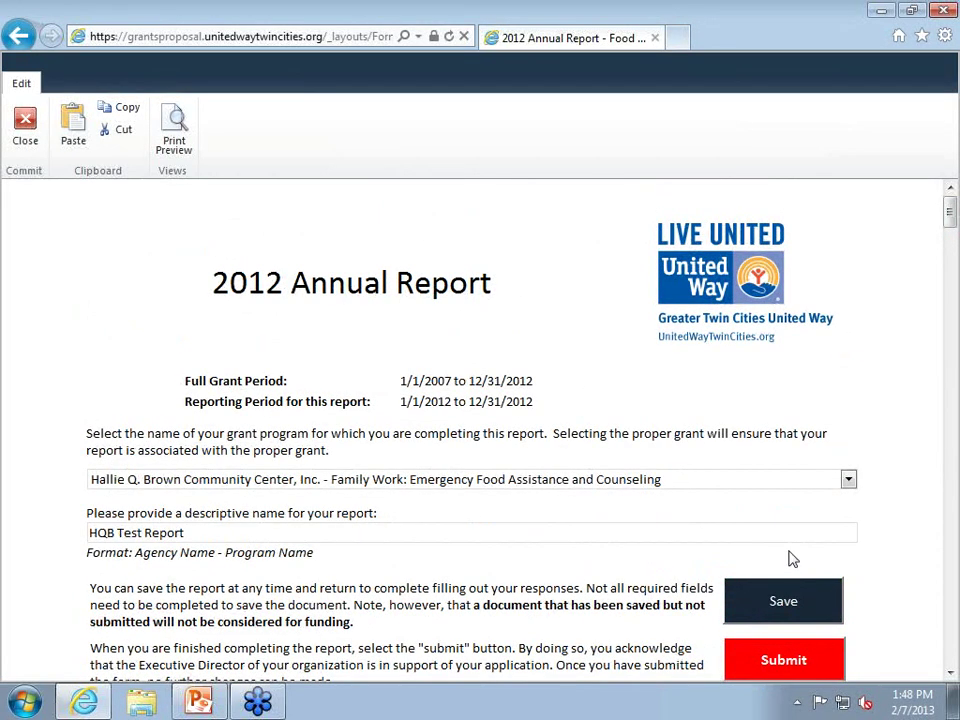
pyautogui.click(797, 606)
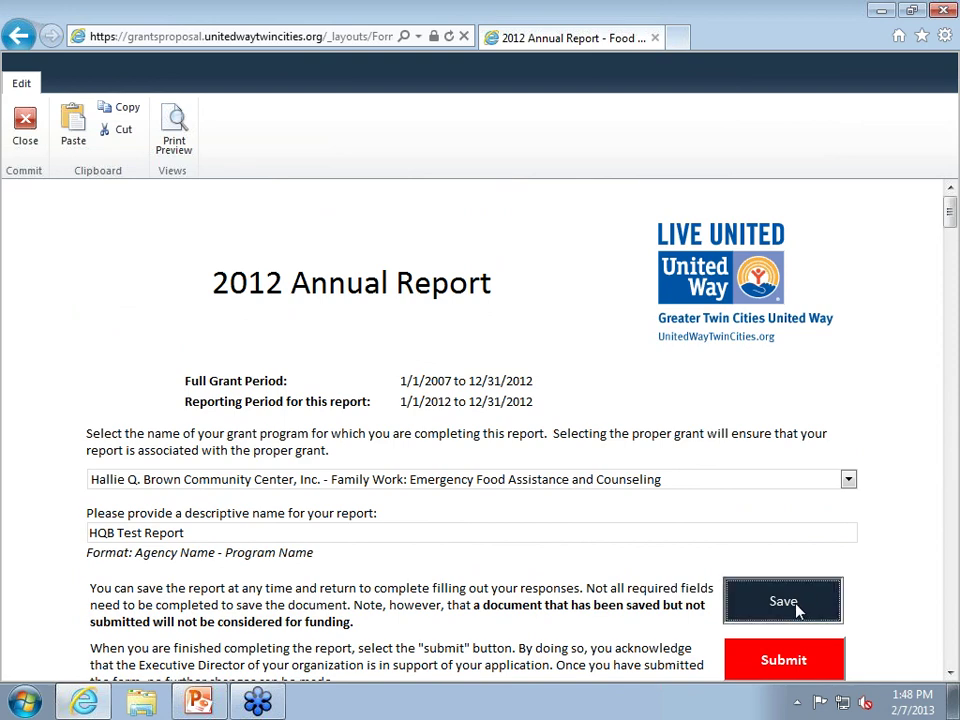
pyautogui.click(22, 130)
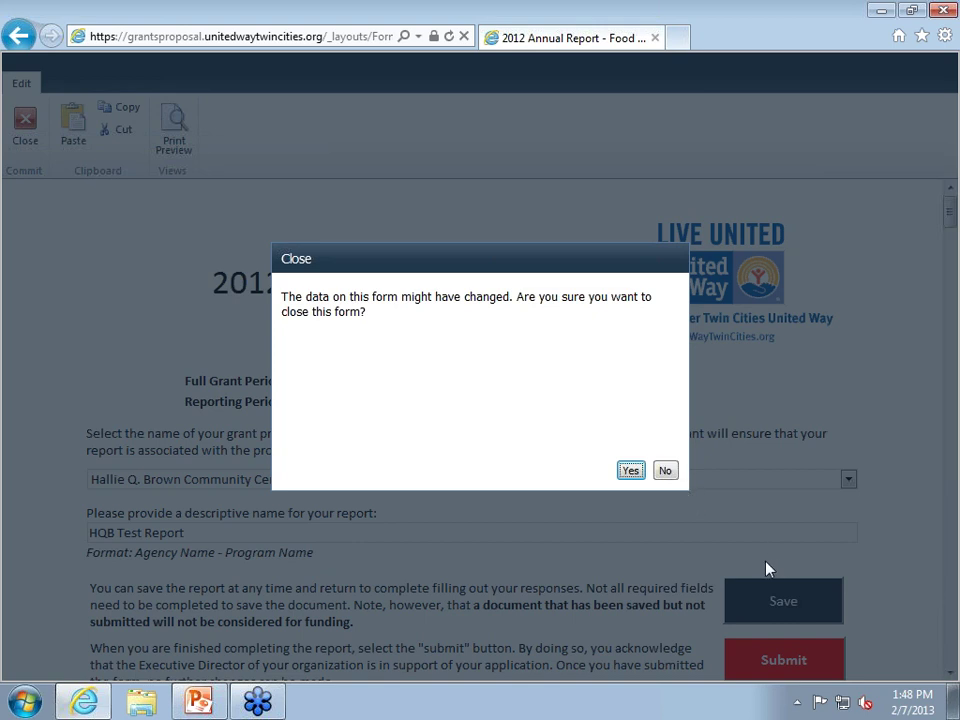
pyautogui.click(630, 470)
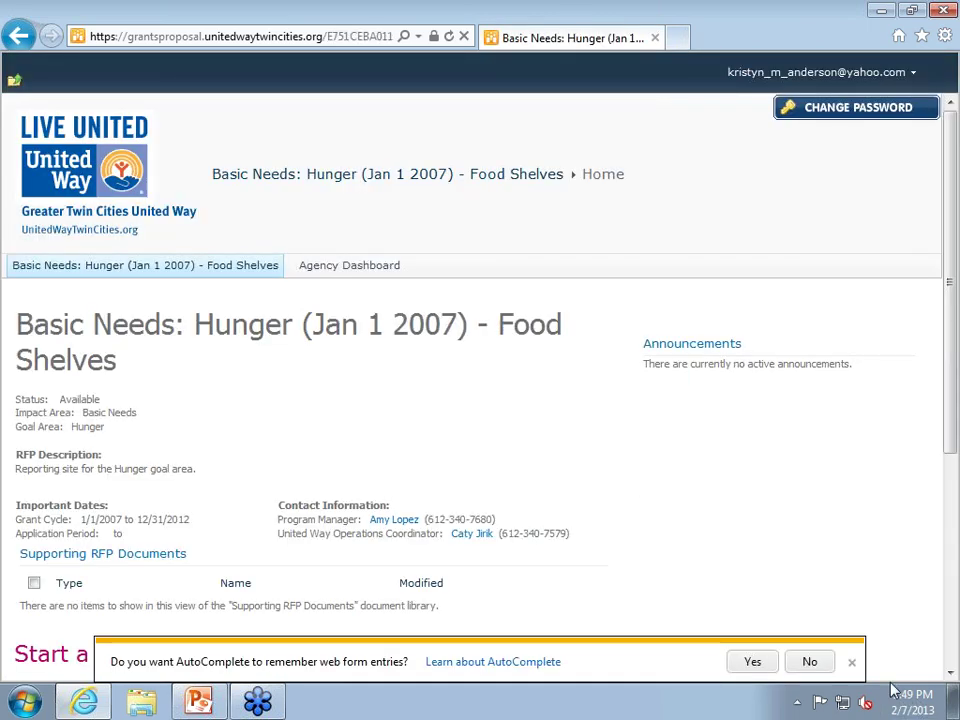
# Dismiss AutoComplete and show the 2012 Annual Report - Food Shelves list with the Draft report.
pyautogui.click(851, 663)
pyautogui.scroll(-4, 668, 562)
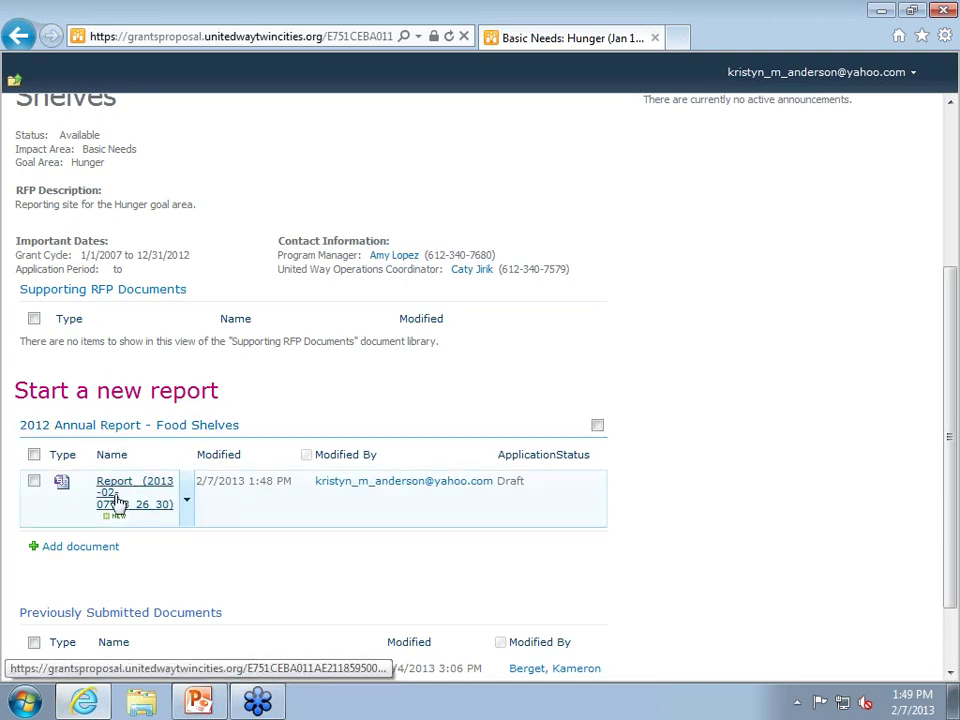
# Reopen the draft report and enter 'Anderson' as the Program Contact last name.
pyautogui.click(118, 503)
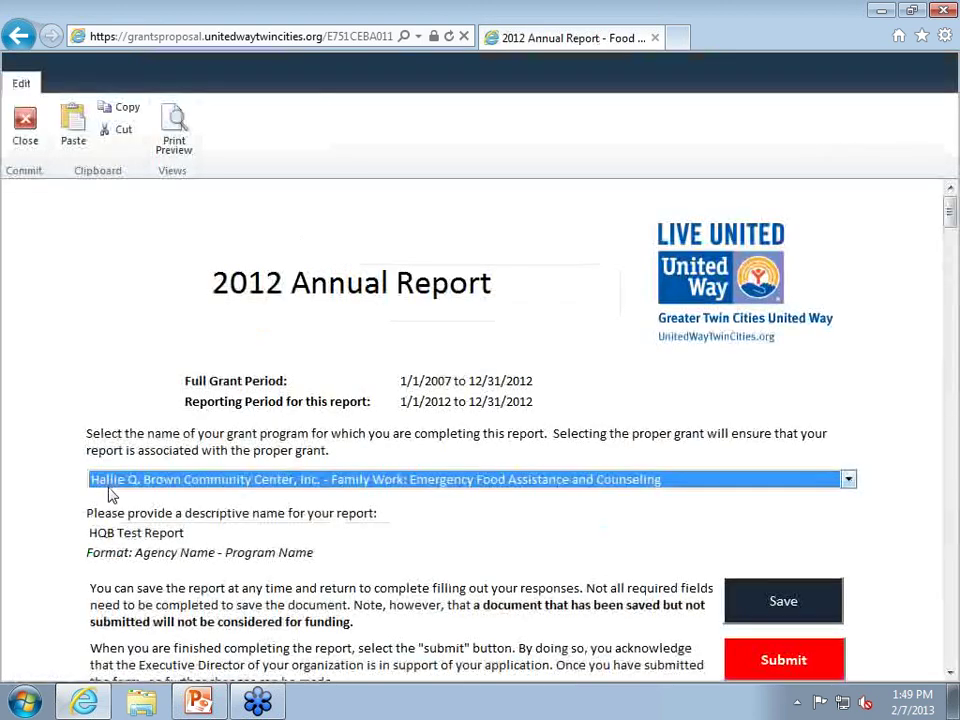
pyautogui.scroll(-10, 112, 497)
pyautogui.click(605, 230)
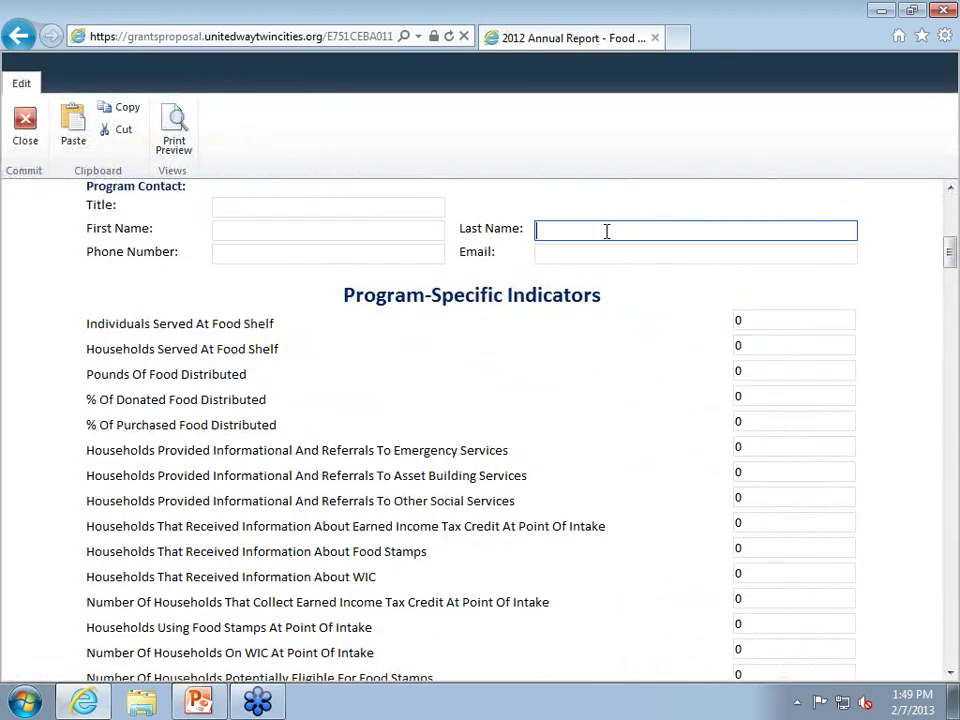
pyautogui.write('Anderson')
# Save the report, then close the form and confirm Yes.
pyautogui.scroll(7, 956, 636)
pyautogui.click(778, 465)
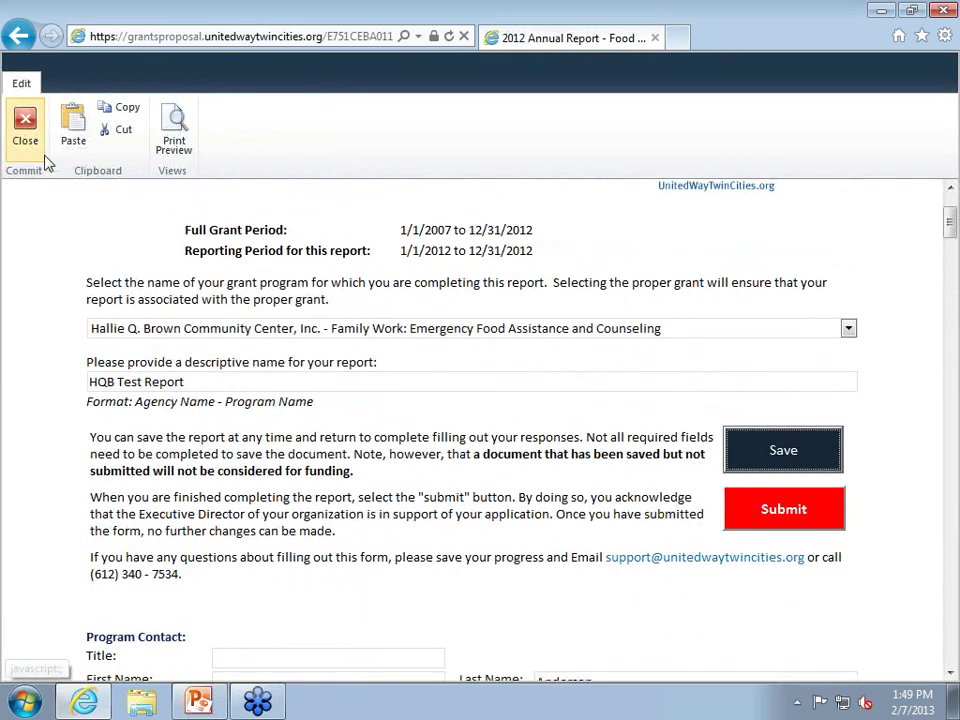
pyautogui.click(17, 122)
pyautogui.click(628, 470)
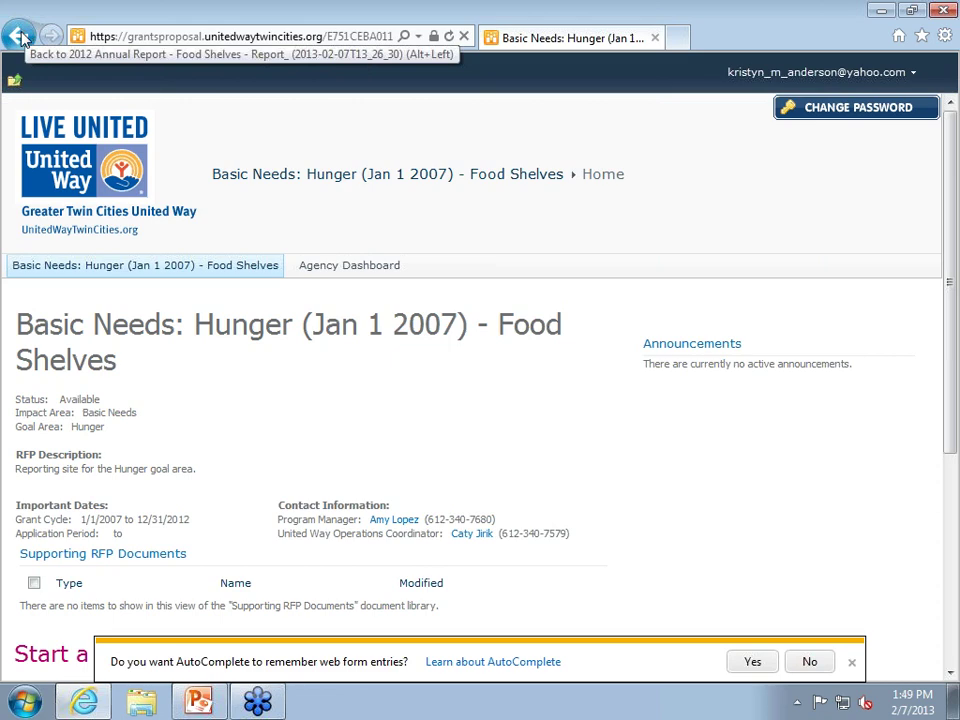
# Go back, dismiss AutoComplete, reload the Food Shelves home page and show its Navigate Up path.
pyautogui.click(20, 37)
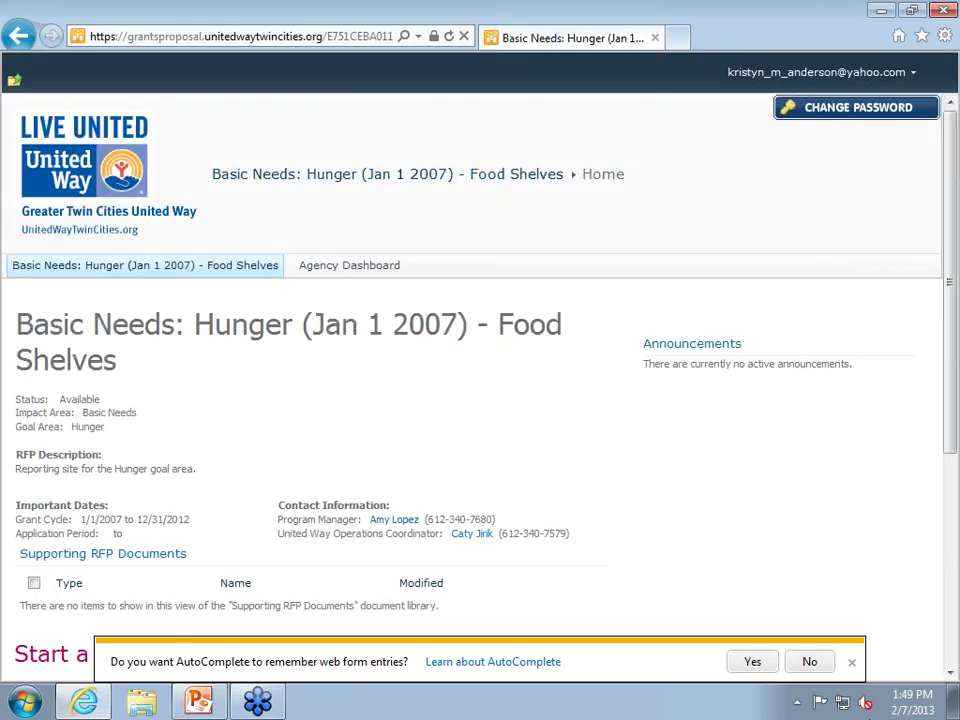
pyautogui.click(849, 663)
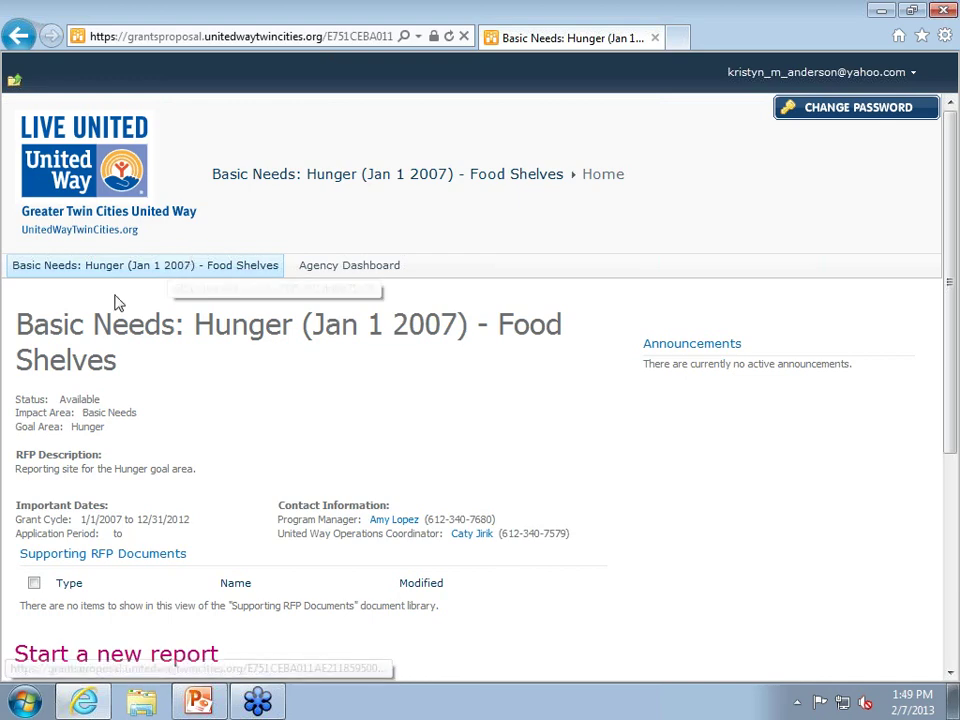
pyautogui.click(14, 36)
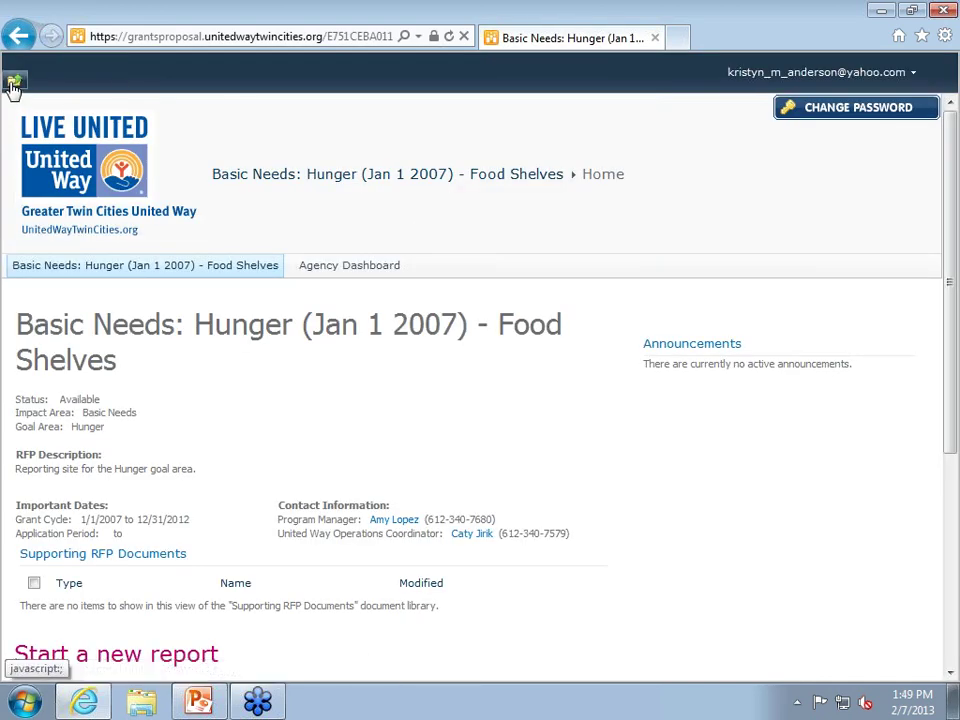
pyautogui.click(14, 80)
# Go up to the Agency Dashboard, then open the Basic Needs-Hunger (Jan 1 2007)- Food Shelves subsite.
pyautogui.click(85, 130)
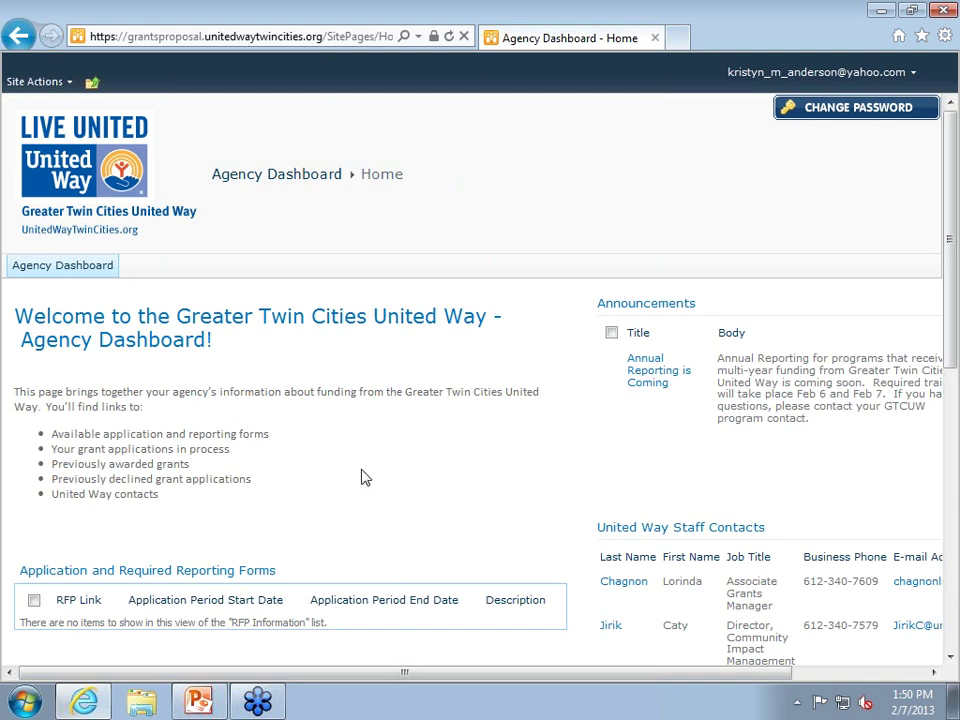
pyautogui.scroll(-3, 369, 459)
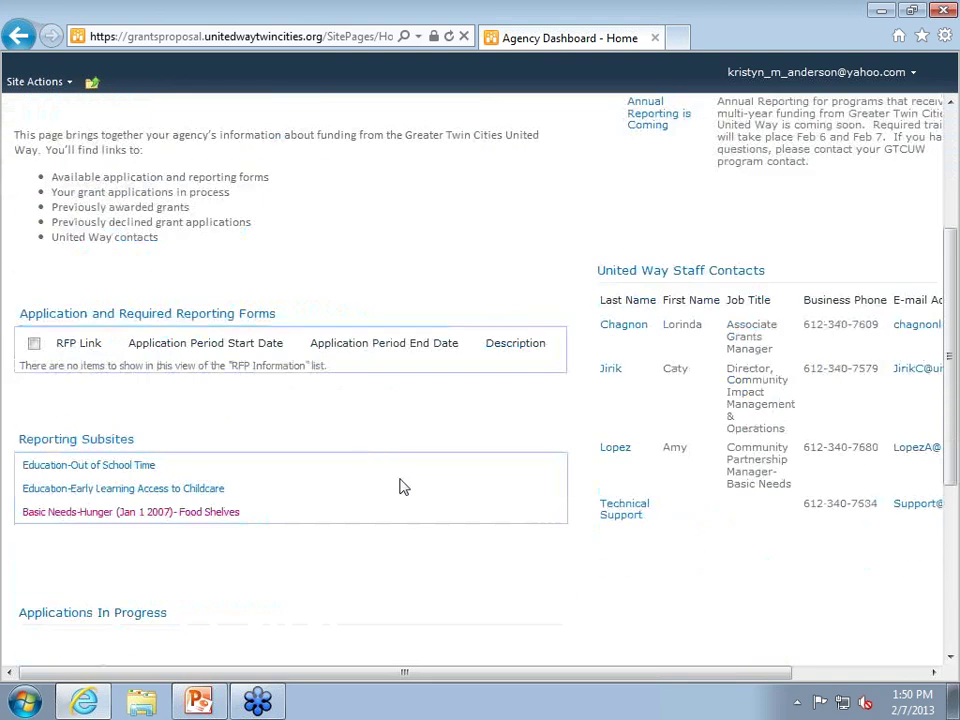
pyautogui.scroll(3, 406, 482)
pyautogui.scroll(-5, 411, 477)
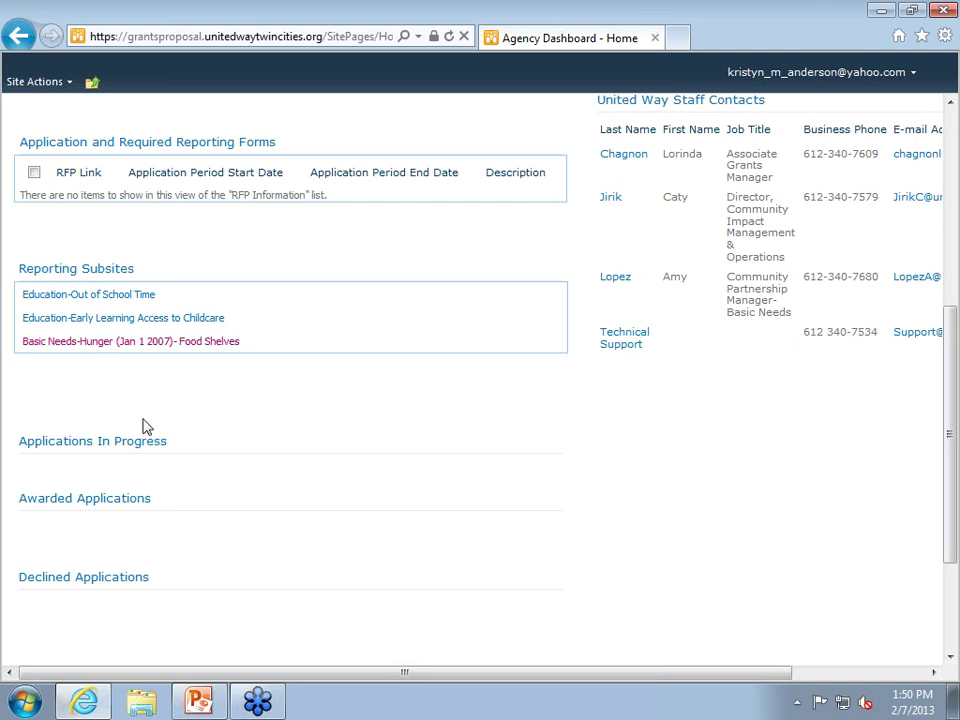
pyautogui.click(135, 345)
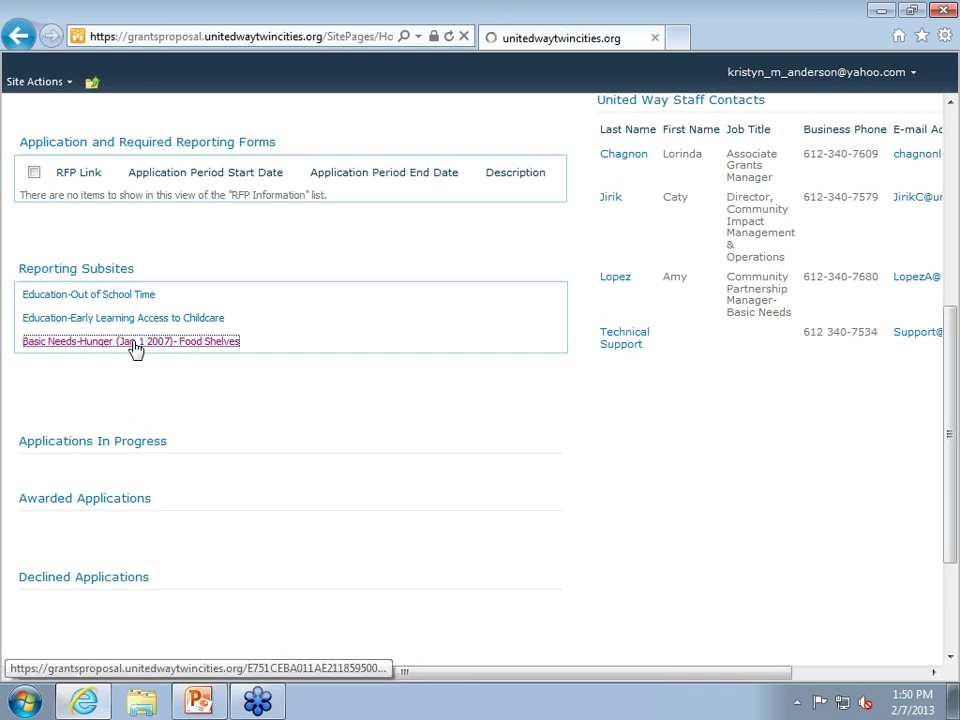
pyautogui.scroll(-3, 140, 368)
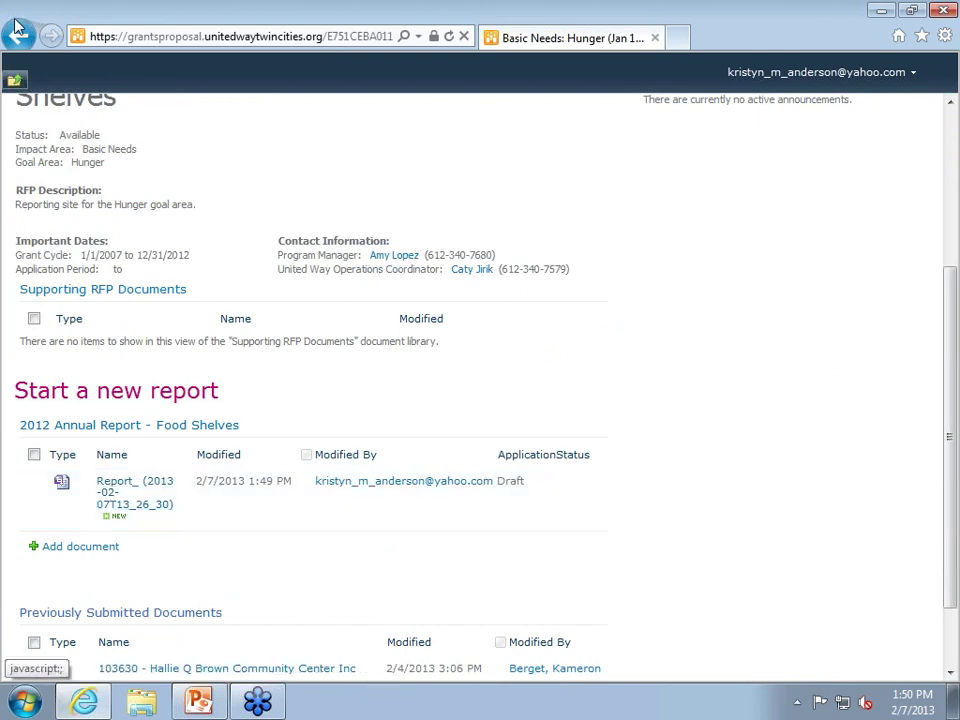
# Go back to the Agency Dashboard and scroll to its three Reporting Subsites.
pyautogui.click(20, 36)
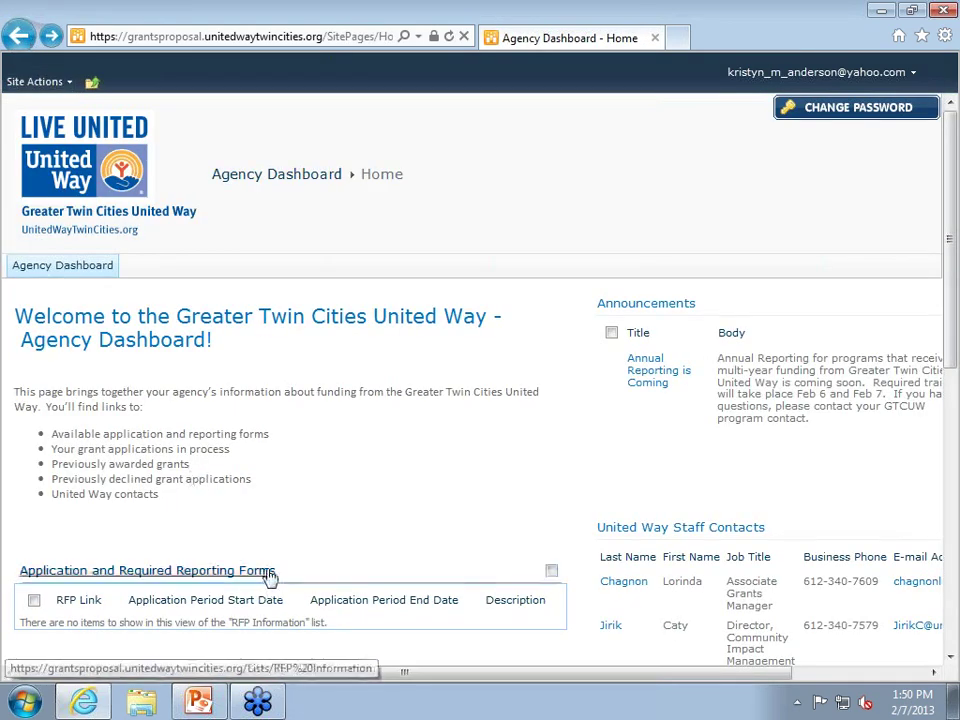
pyautogui.scroll(-5, 242, 615)
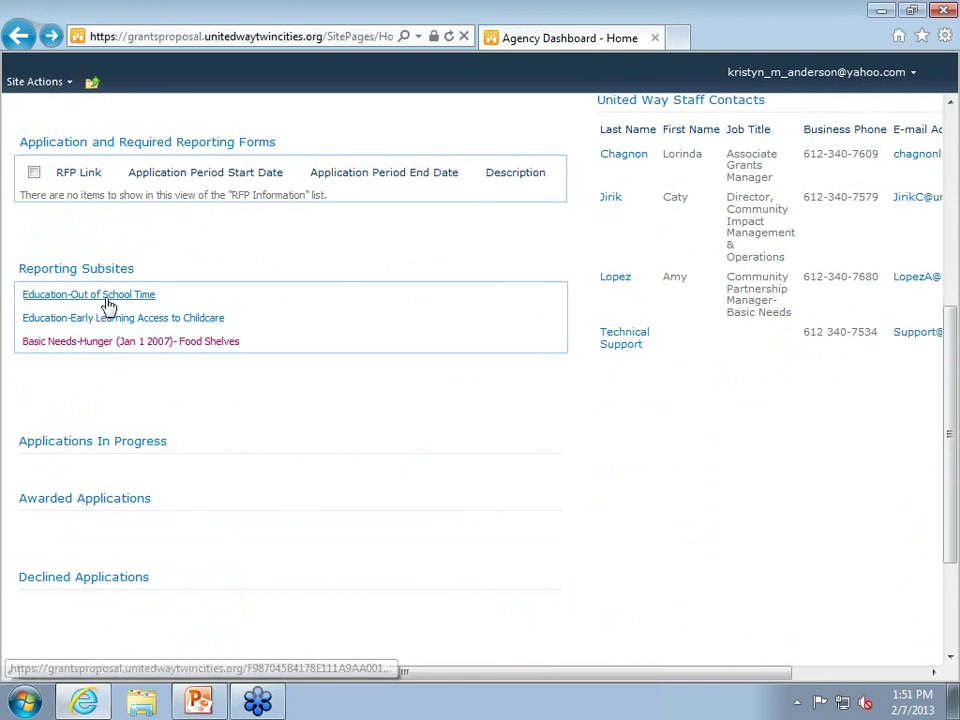
pyautogui.scroll(4, 240, 510)
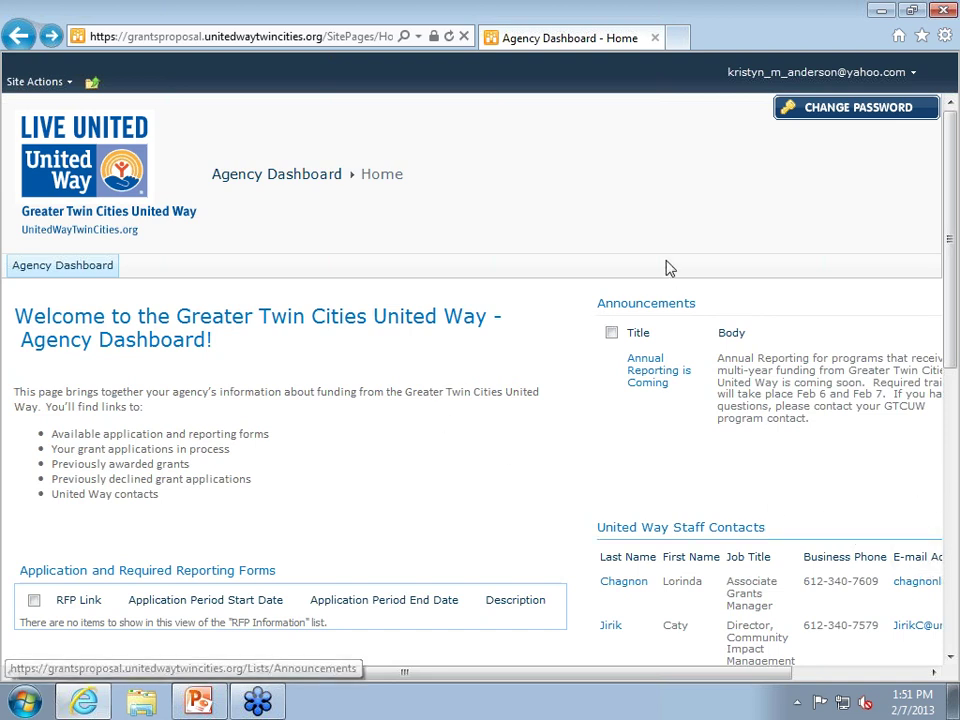
pyautogui.scroll(-2, 203, 652)
pyautogui.scroll(-3, 205, 645)
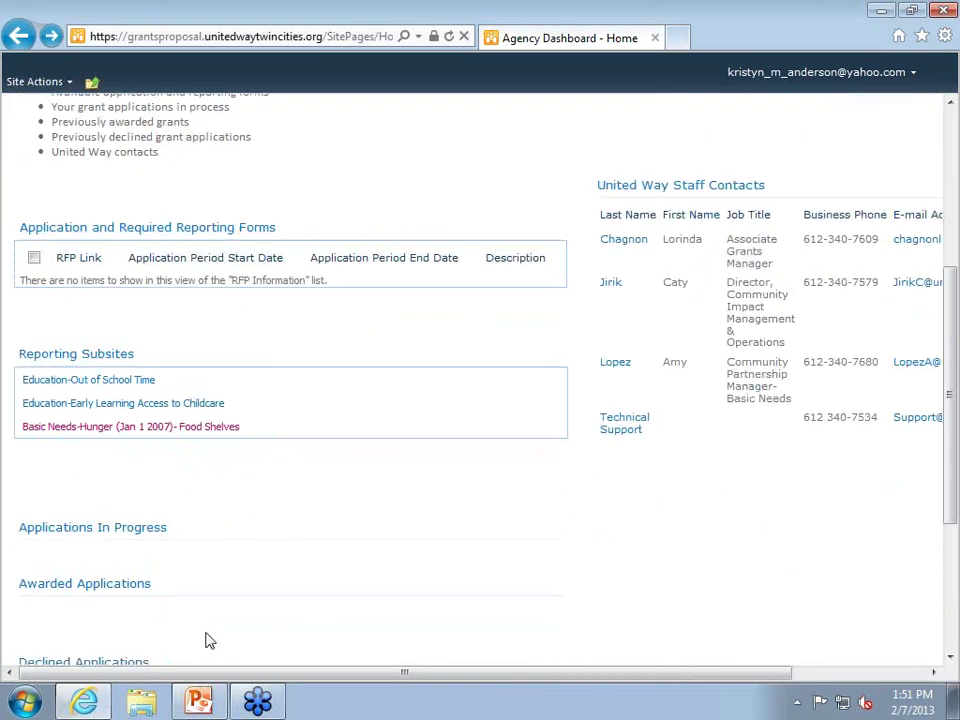
# Enter the Food Shelves subsite, open the draft 2012 Annual Report, then close it unsaved.
pyautogui.click(121, 428)
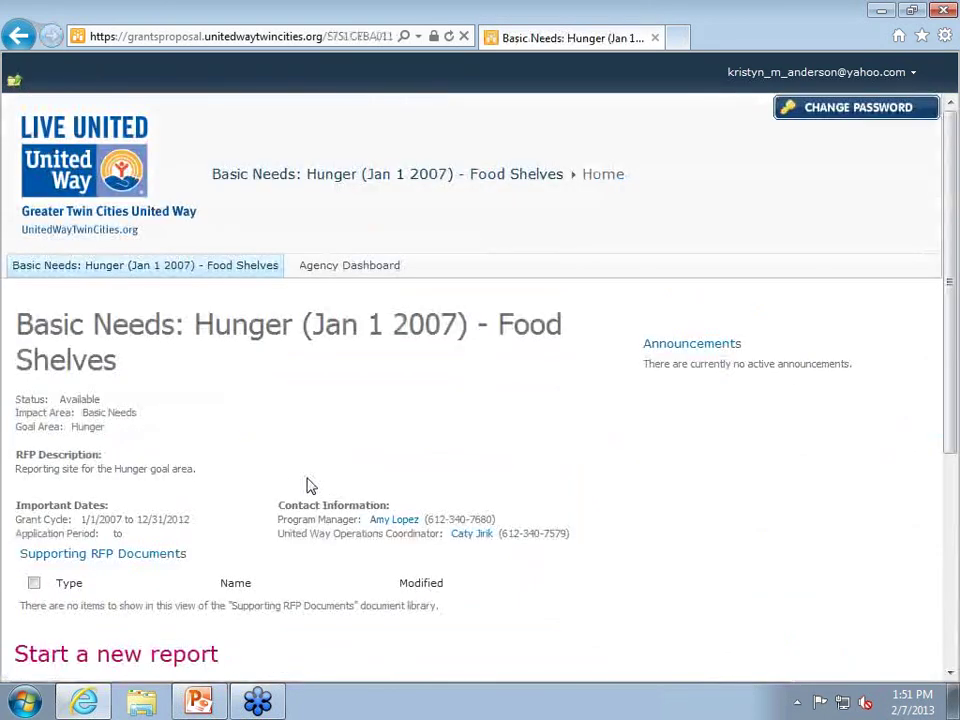
pyautogui.scroll(-5, 310, 490)
pyautogui.scroll(-5, 345, 497)
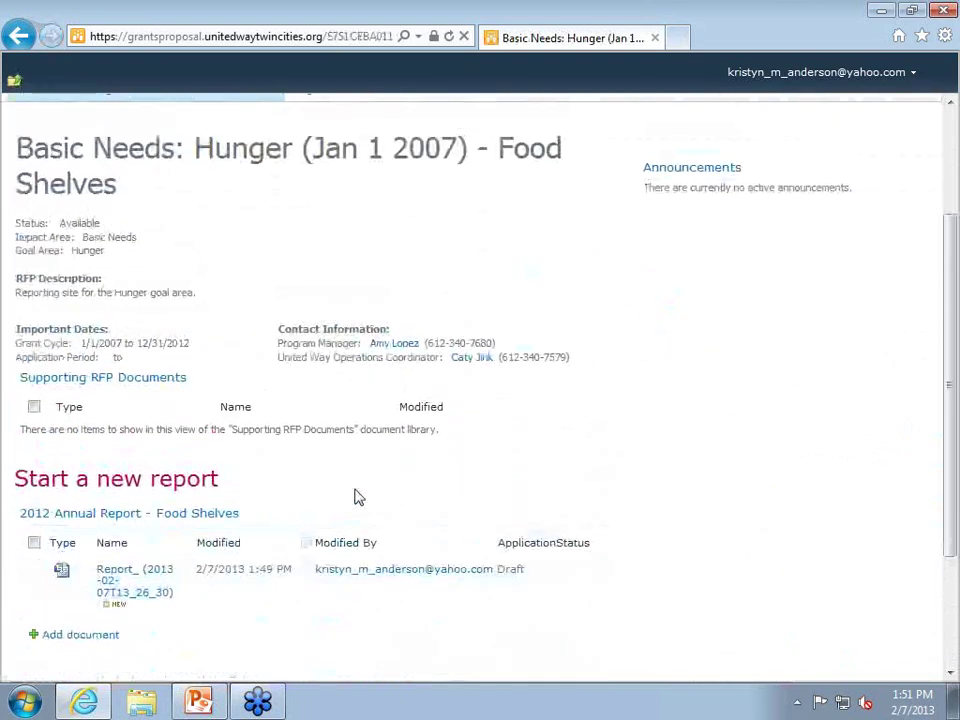
pyautogui.scroll(-3, 356, 497)
pyautogui.click(135, 395)
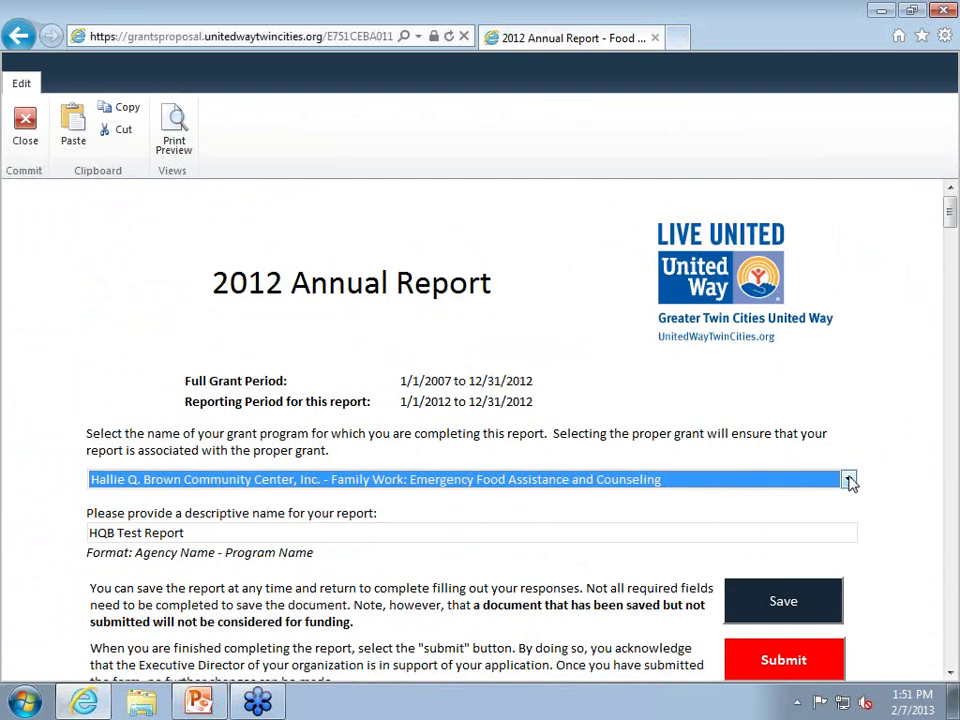
pyautogui.click(25, 128)
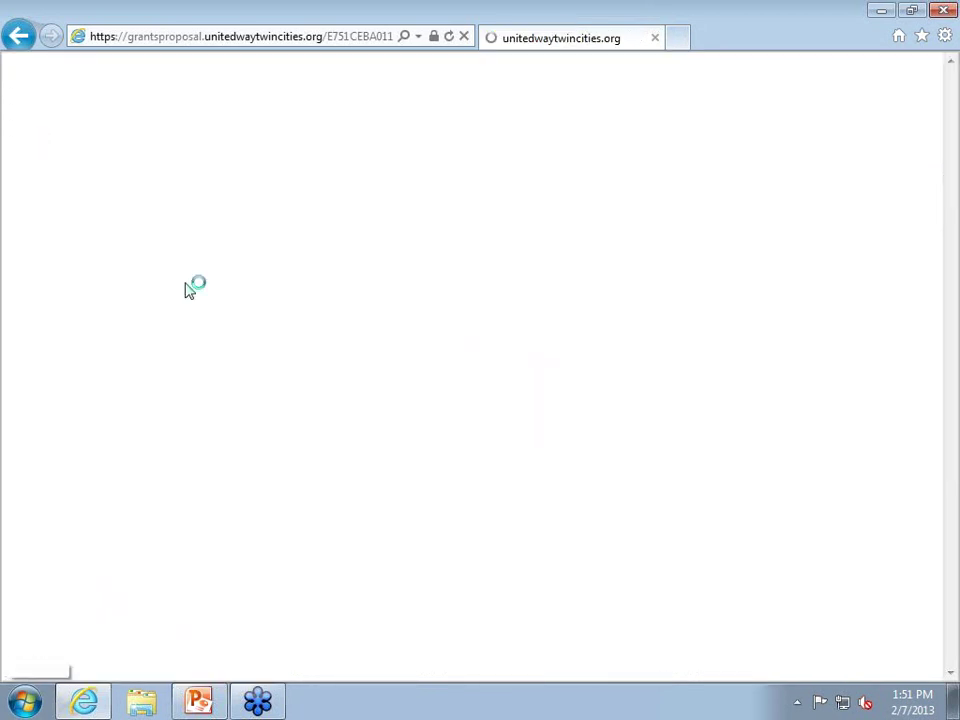
pyautogui.scroll(-3, 195, 665)
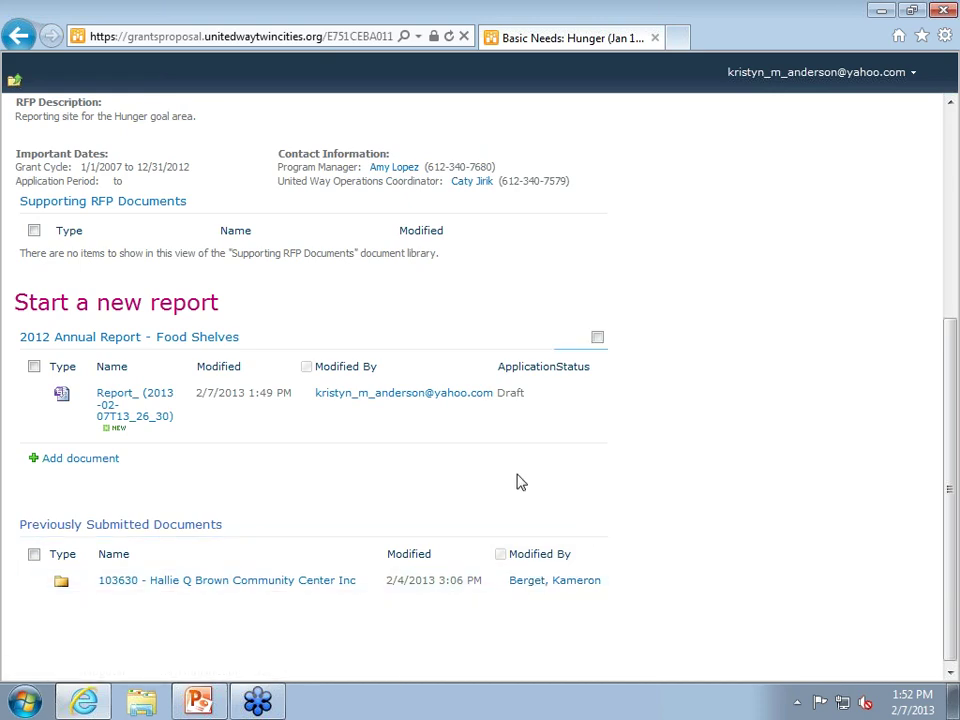
pyautogui.scroll(4, 519, 482)
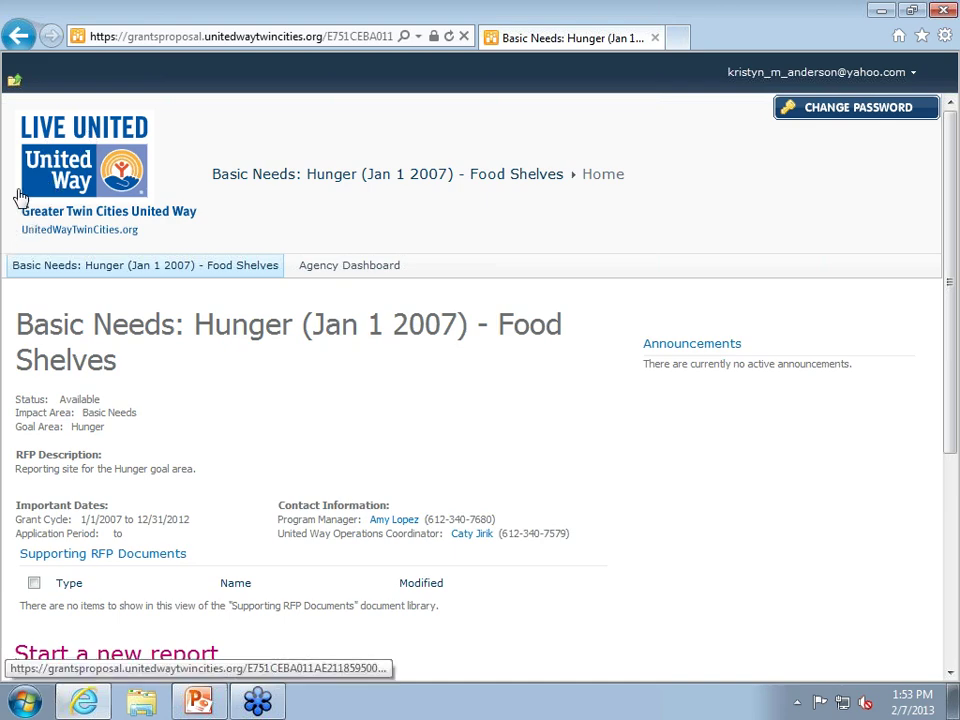
# Return to the Agency Dashboard via the Navigate Up popup and open the account menu.
pyautogui.click(18, 36)
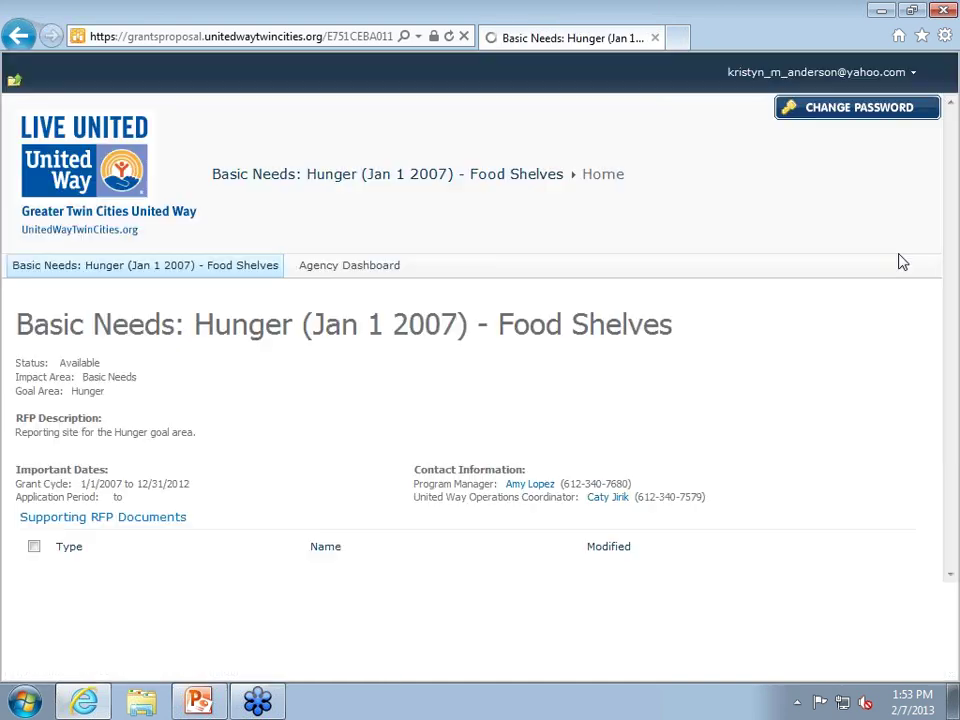
pyautogui.click(17, 37)
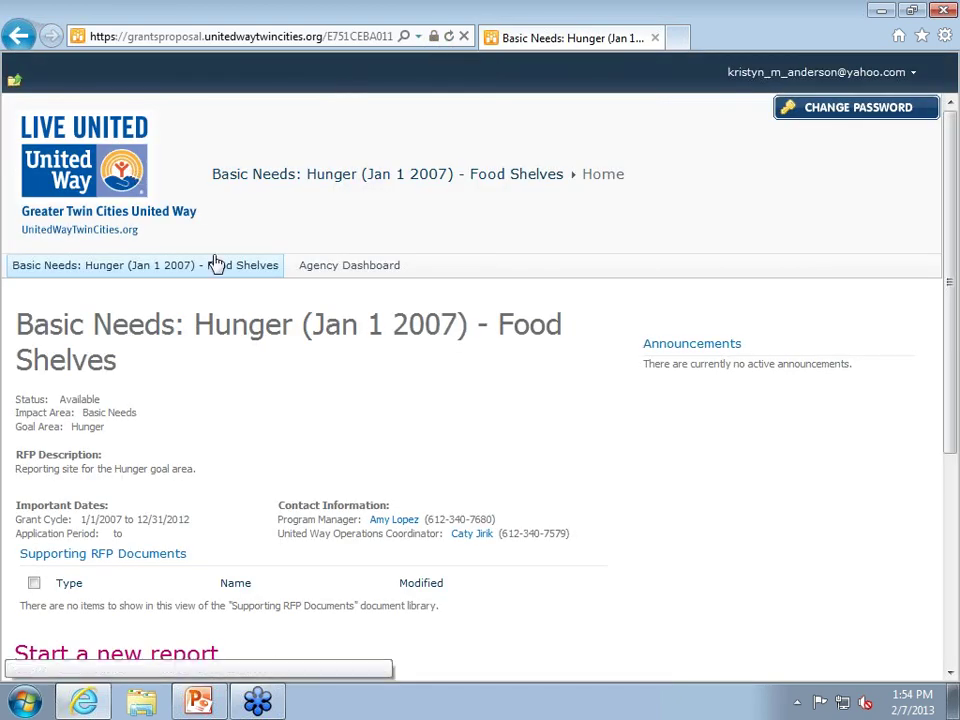
pyautogui.click(254, 38)
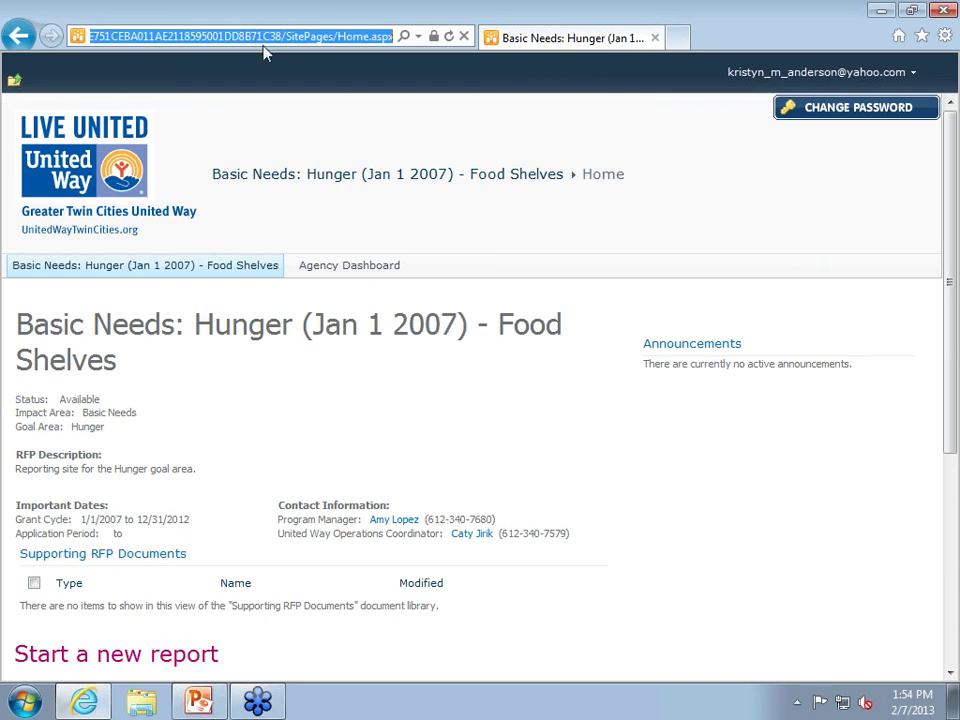
pyautogui.click(14, 82)
pyautogui.click(75, 130)
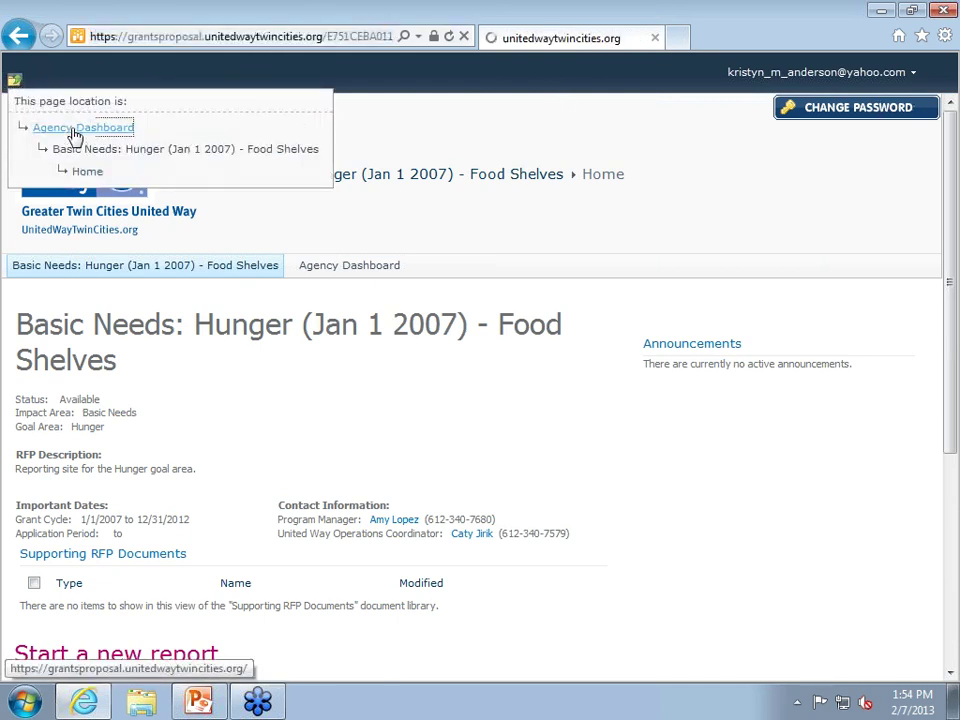
pyautogui.click(906, 80)
# Sign out, sign back in with the test account's e-mail and password, then return to PowerPoint.
pyautogui.click(790, 230)
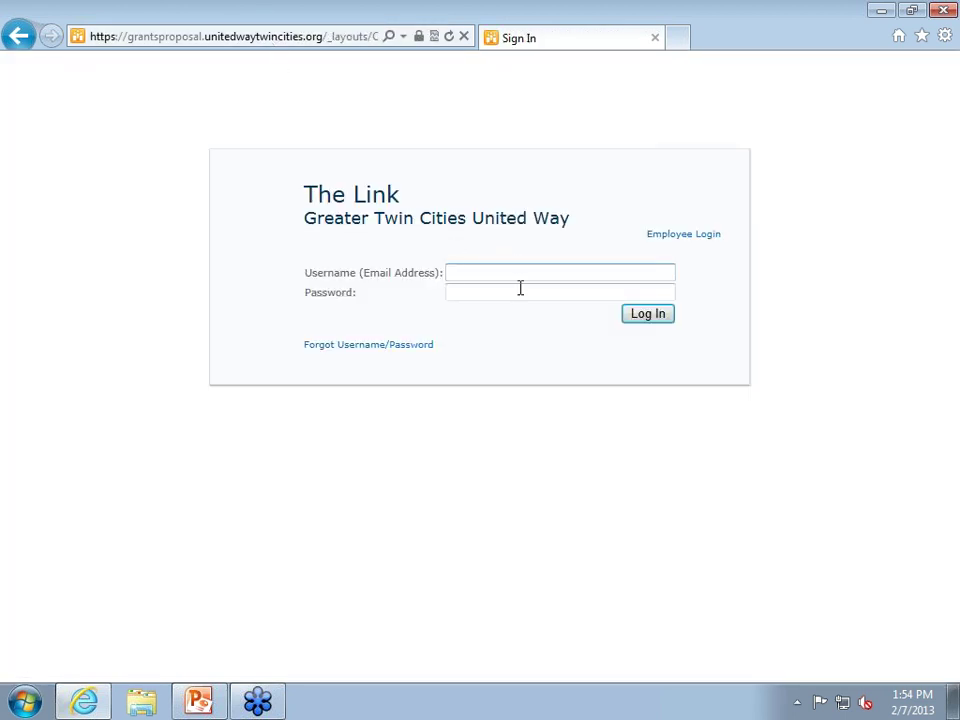
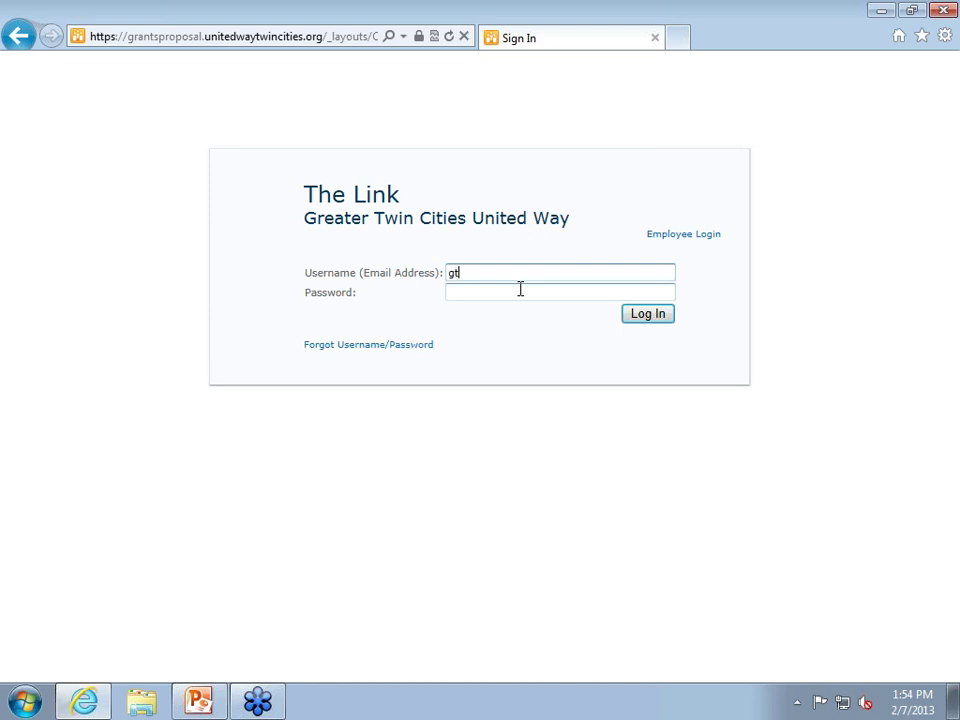
pyautogui.press('Tab')
pyautogui.write('******')
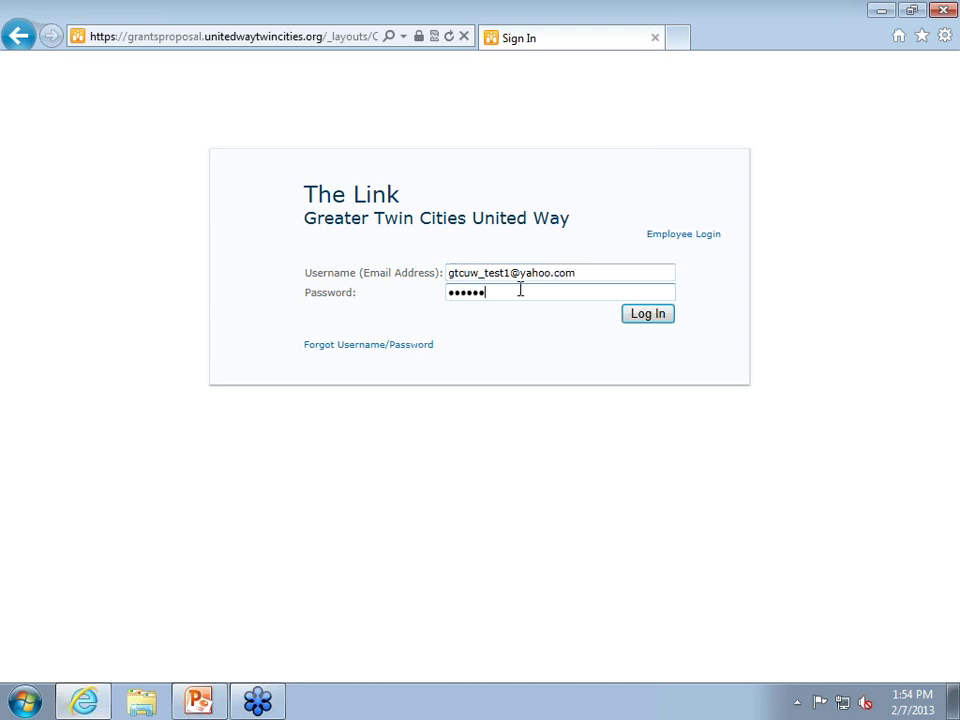
pyautogui.press('Return')
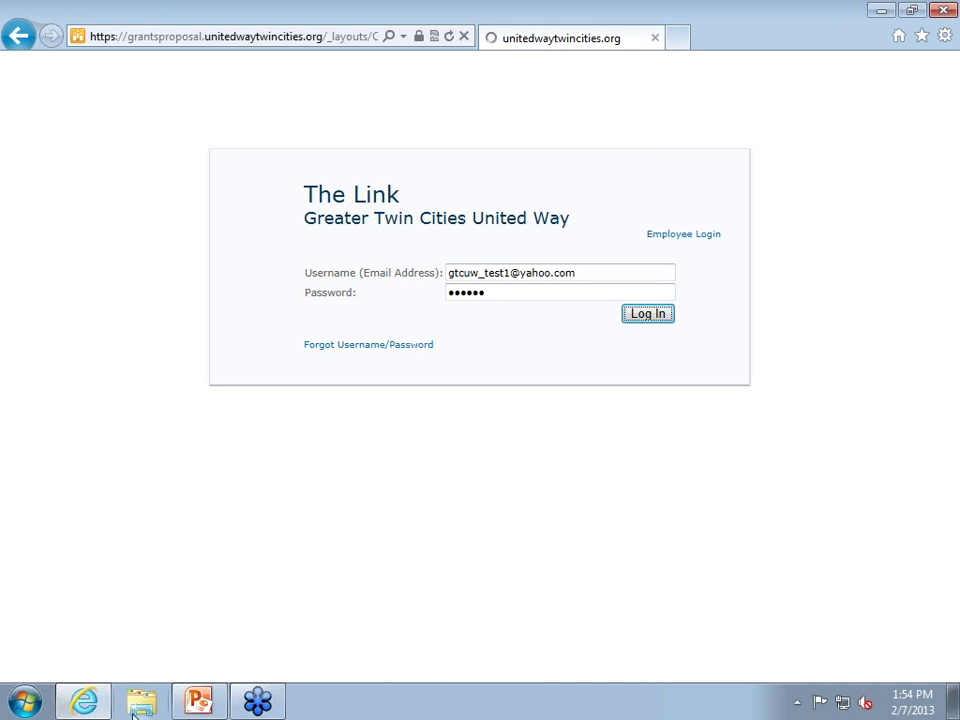
pyautogui.click(198, 700)
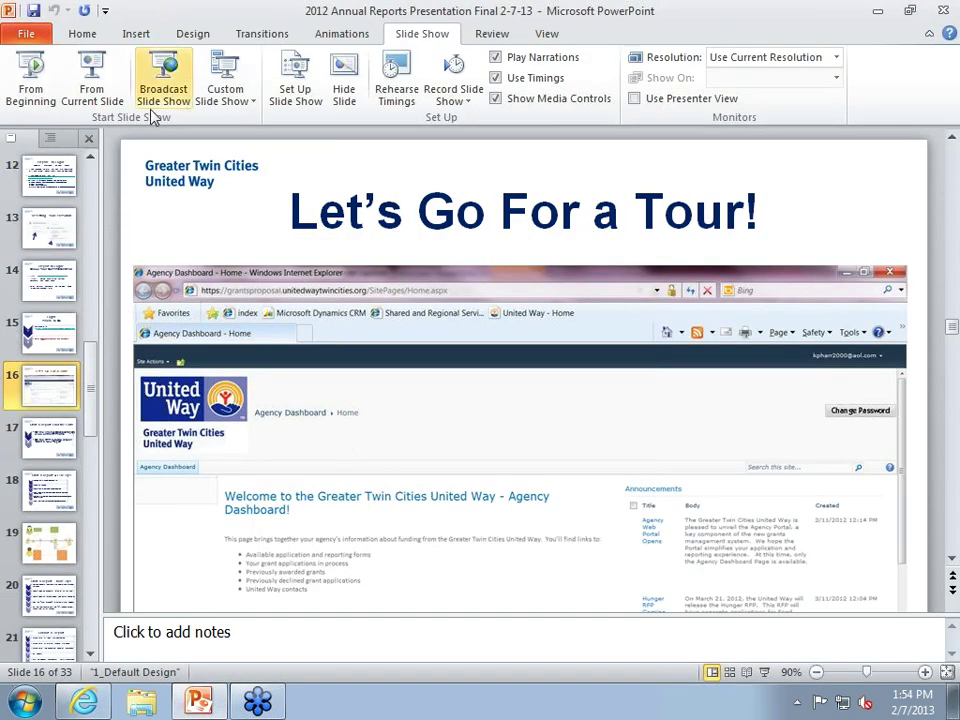
# Run the slide show from slide 16 and advance to the 'Start a Report: Find the Form' slide.
pyautogui.click(91, 80)
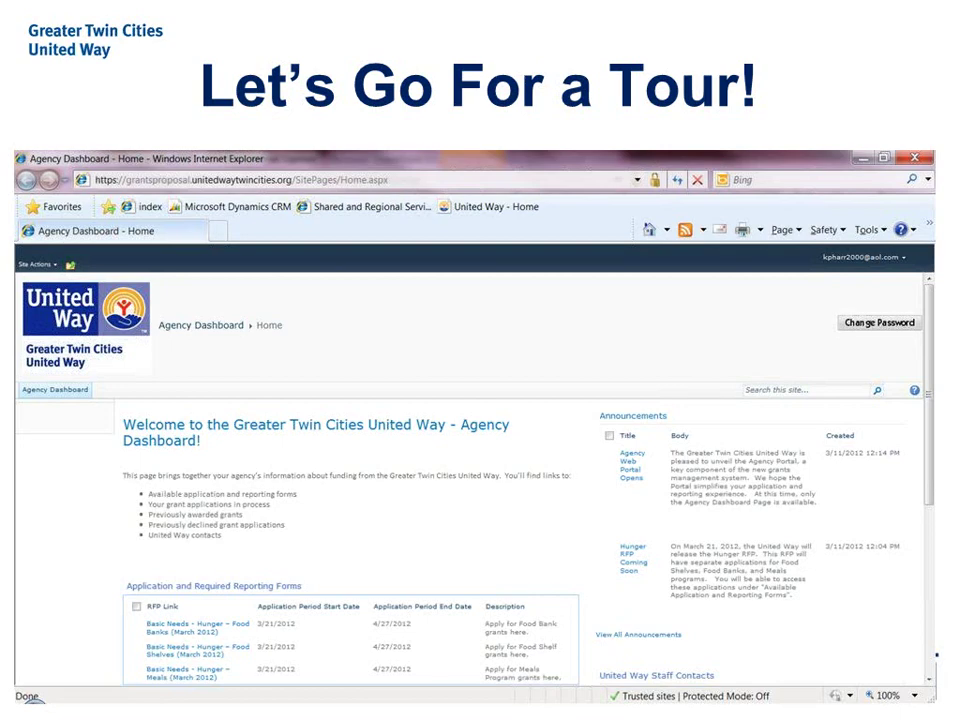
pyautogui.press('Right')
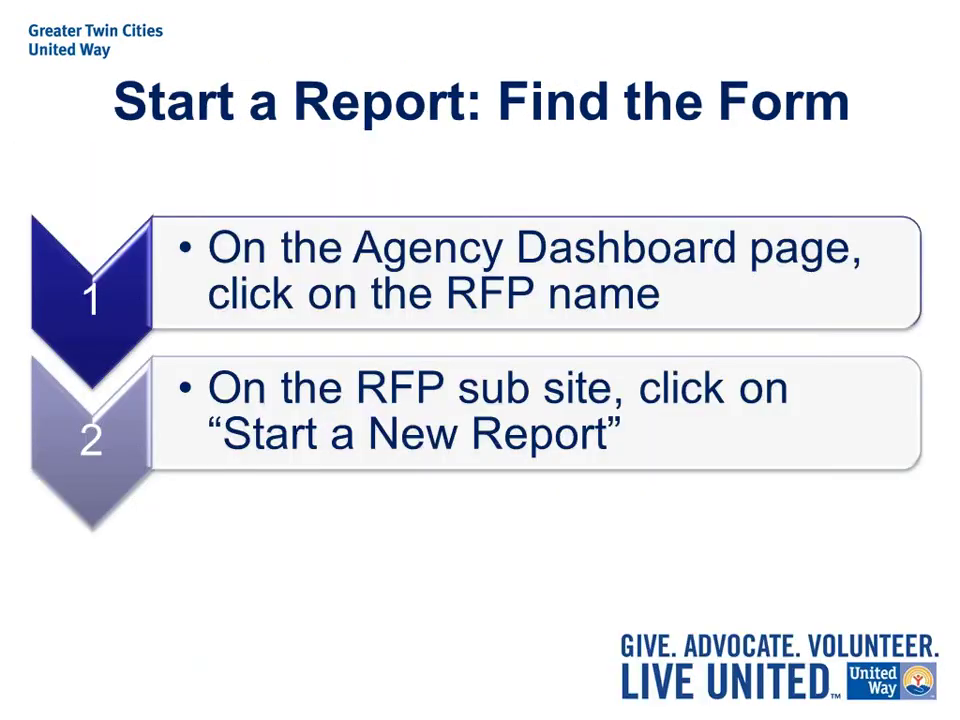